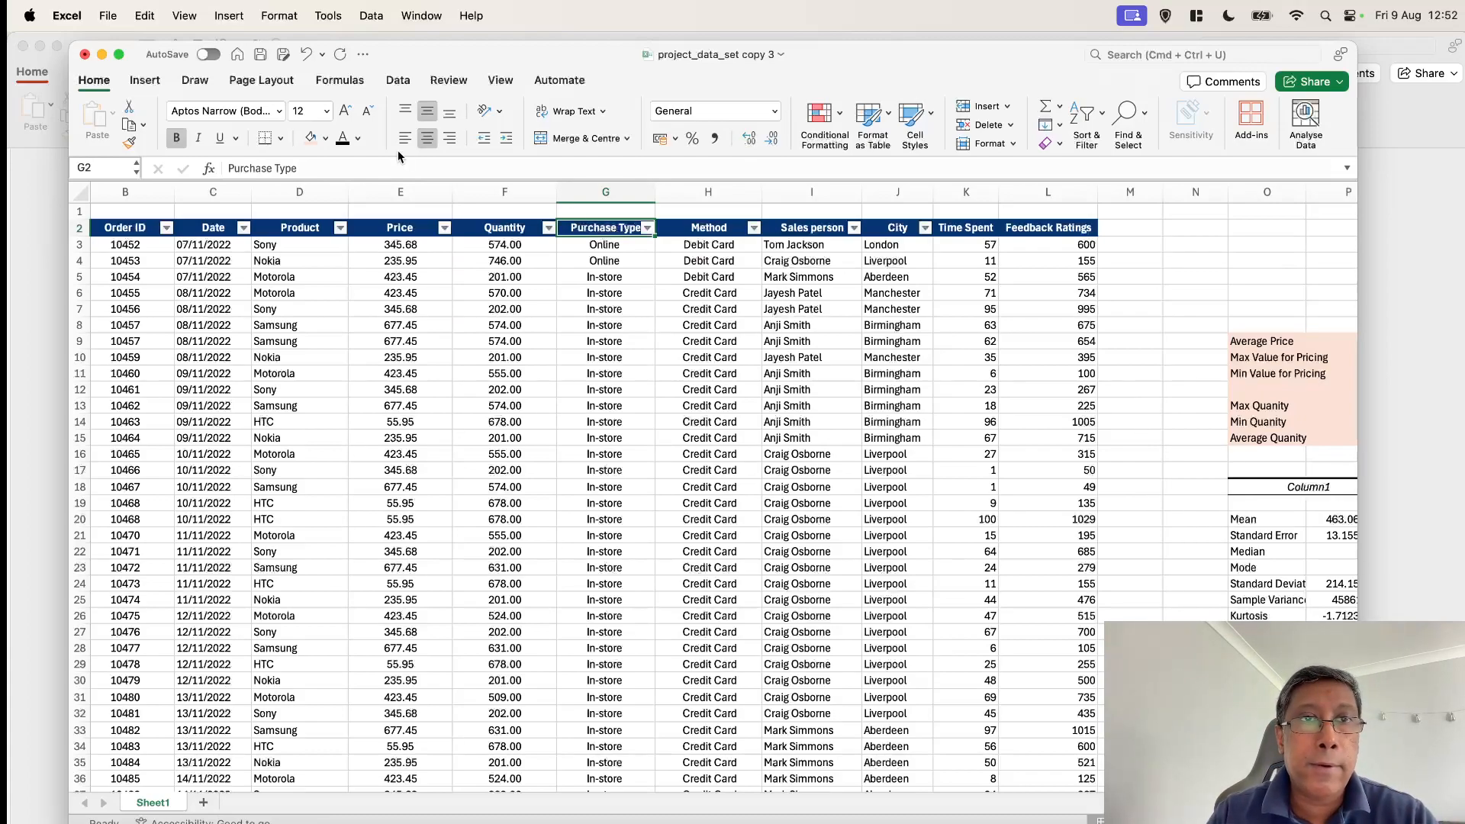
Insert an entire new column directly before the Purchase Type column
left_click(151, 81)
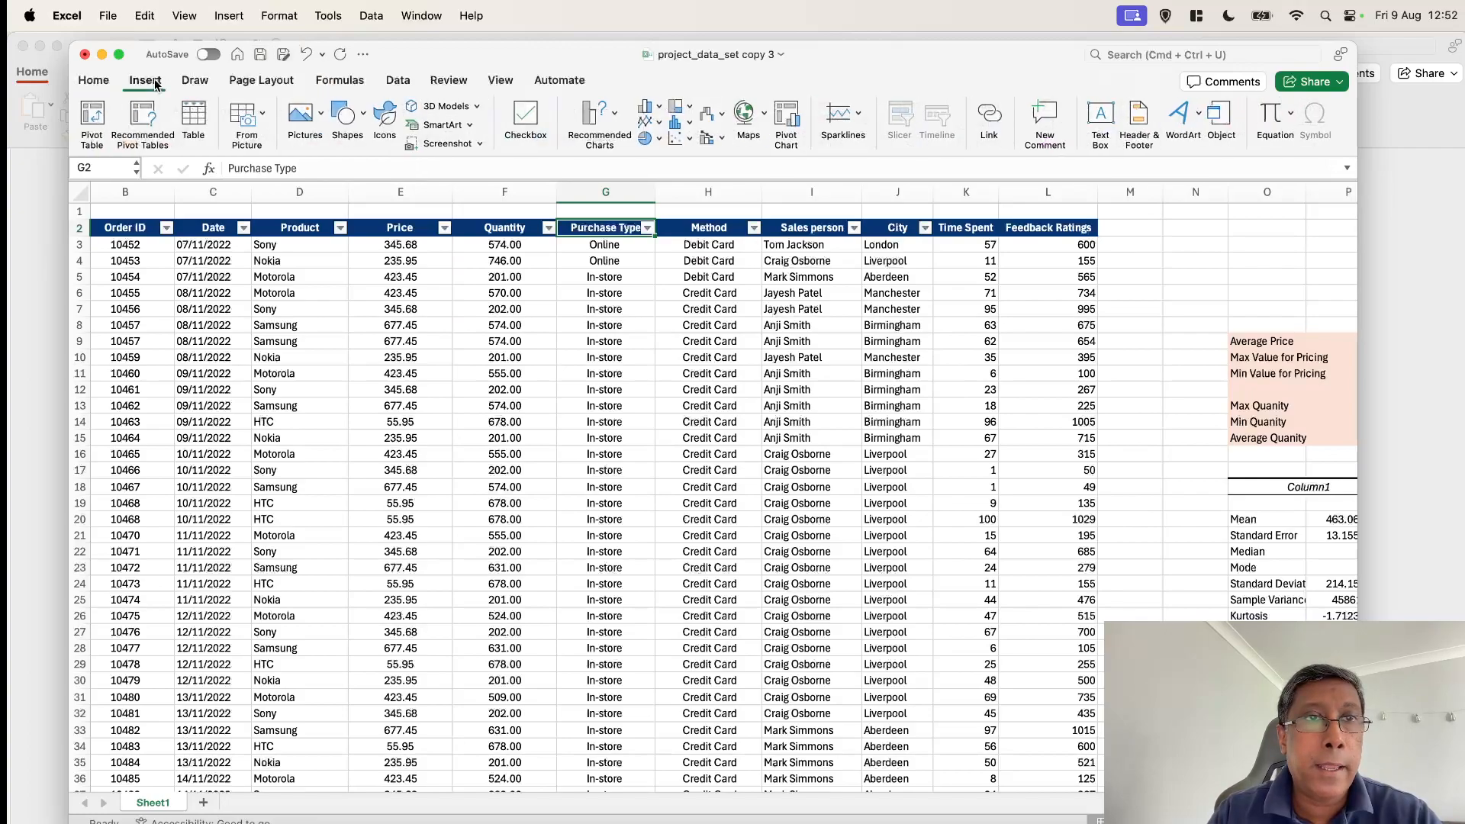
left_click(151, 82)
left_click(106, 83)
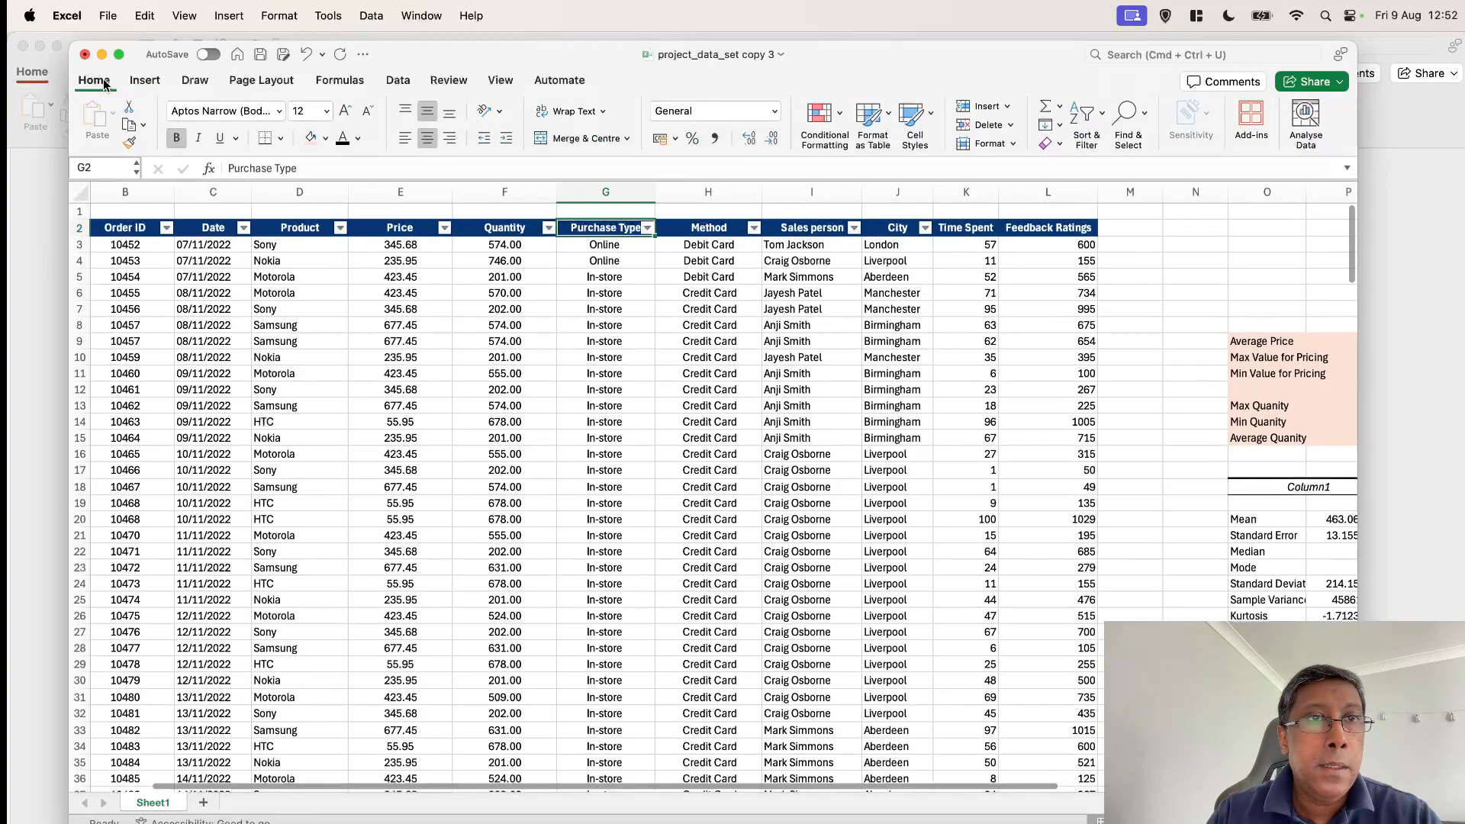
right_click(605, 227)
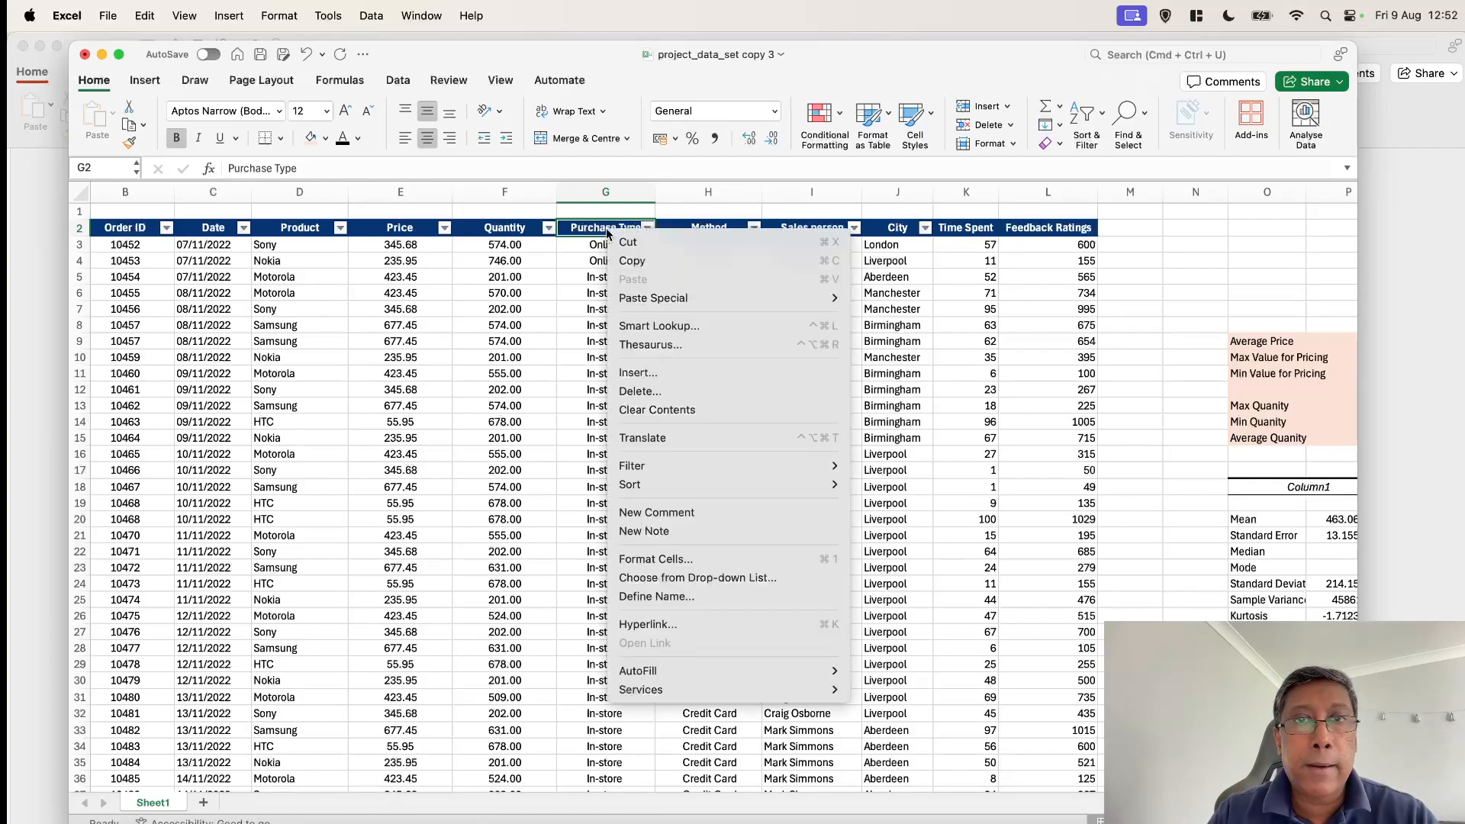
left_click(667, 372)
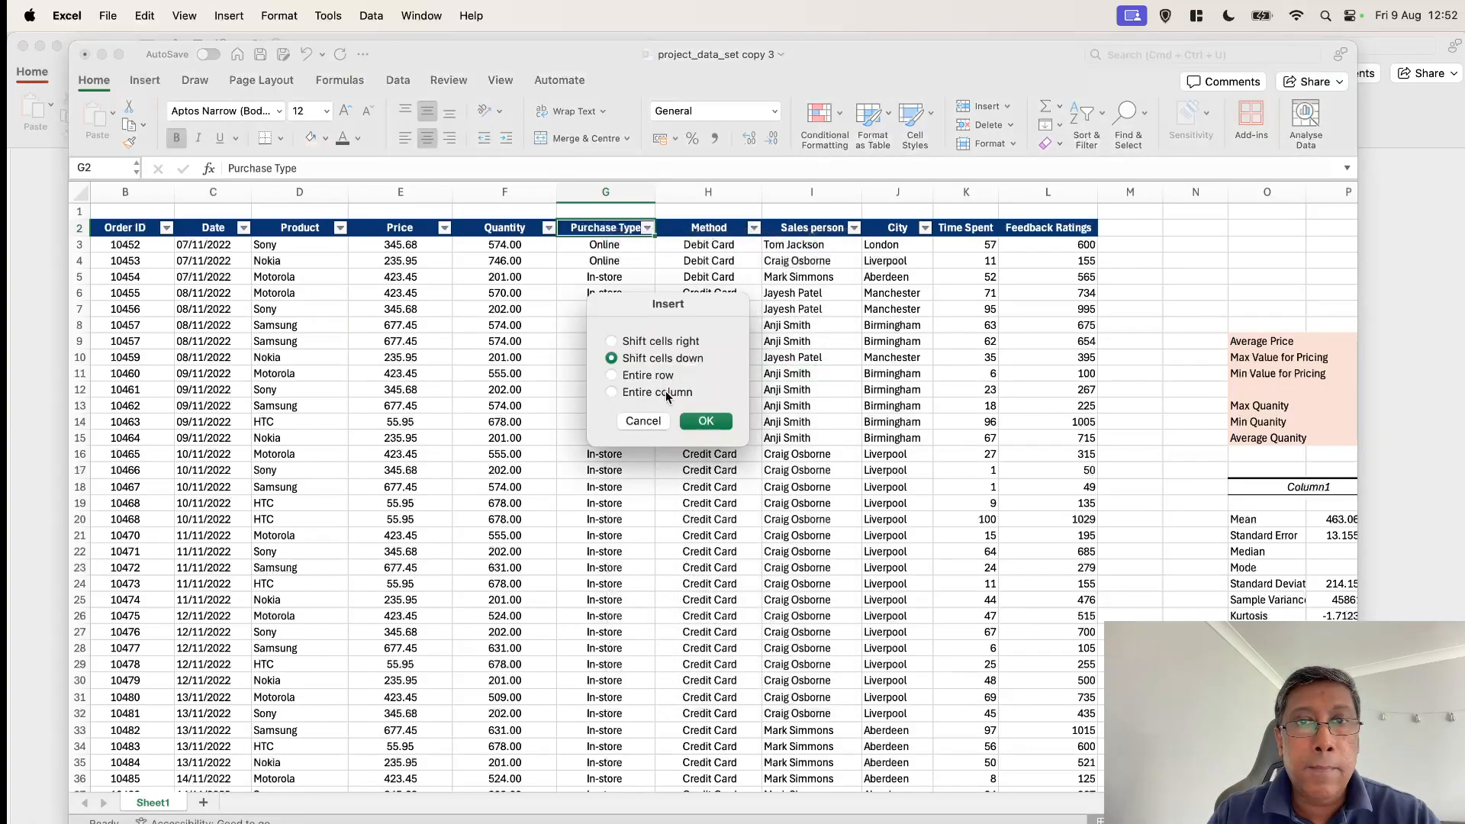
left_click(665, 392)
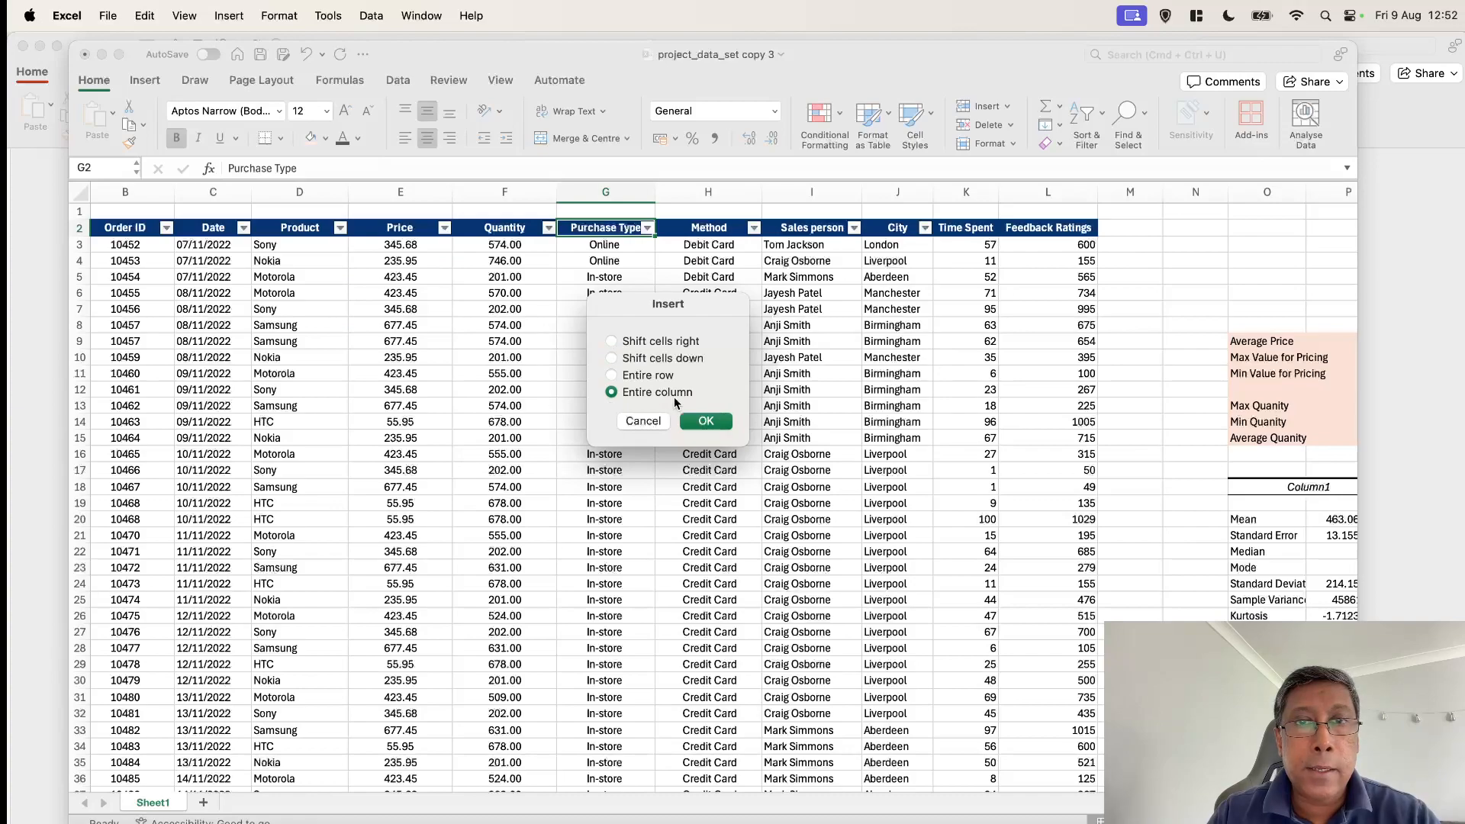
left_click(714, 421)
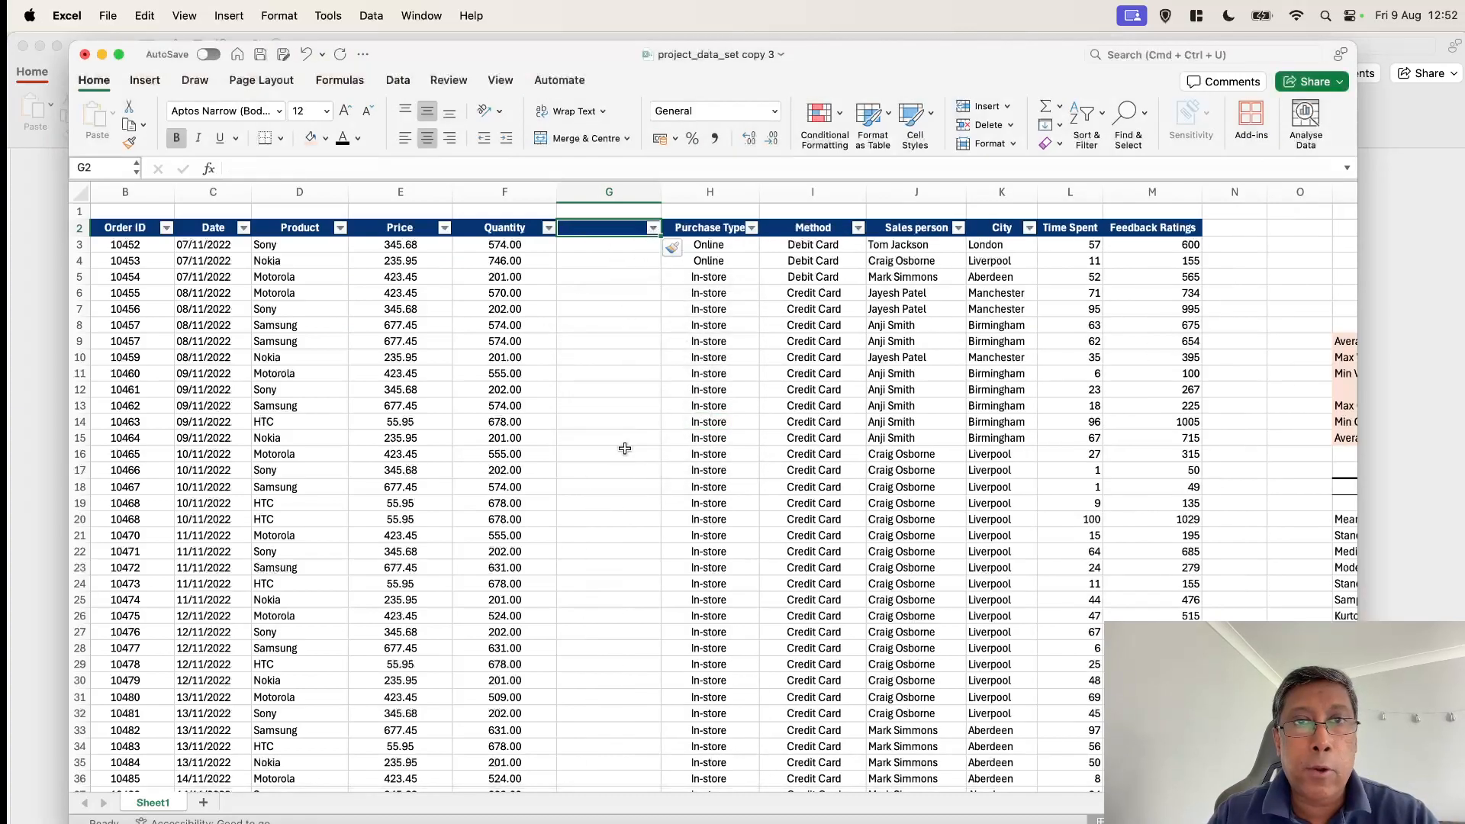
Enter the header Revenue in cell G2 of the new column
type("Rev")
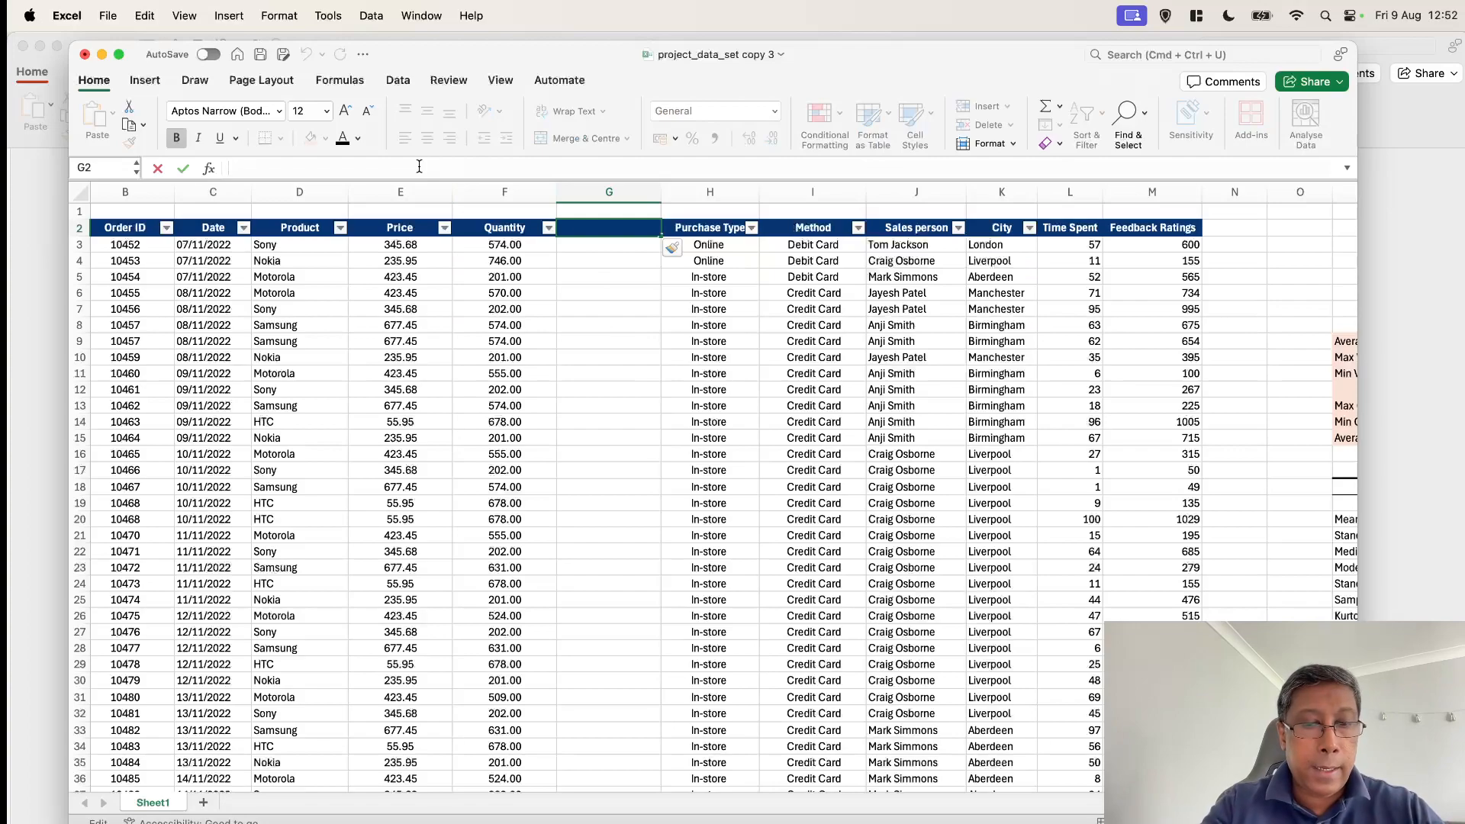
type("enu")
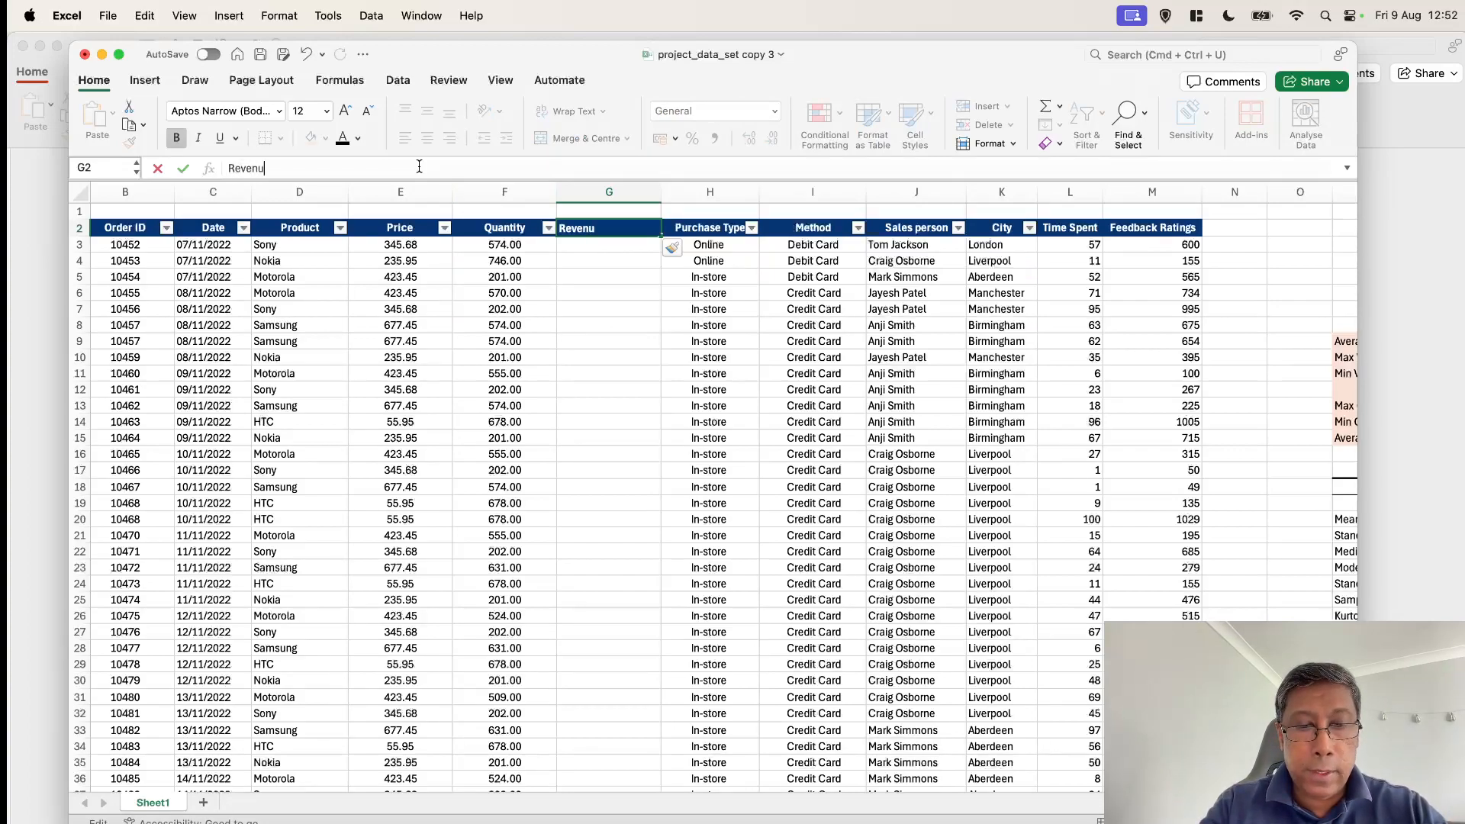
type("e")
key("Return")
Calculate the first order's revenue in cell G3 as price times quantity with the formula =E3*F3
left_click(593, 247)
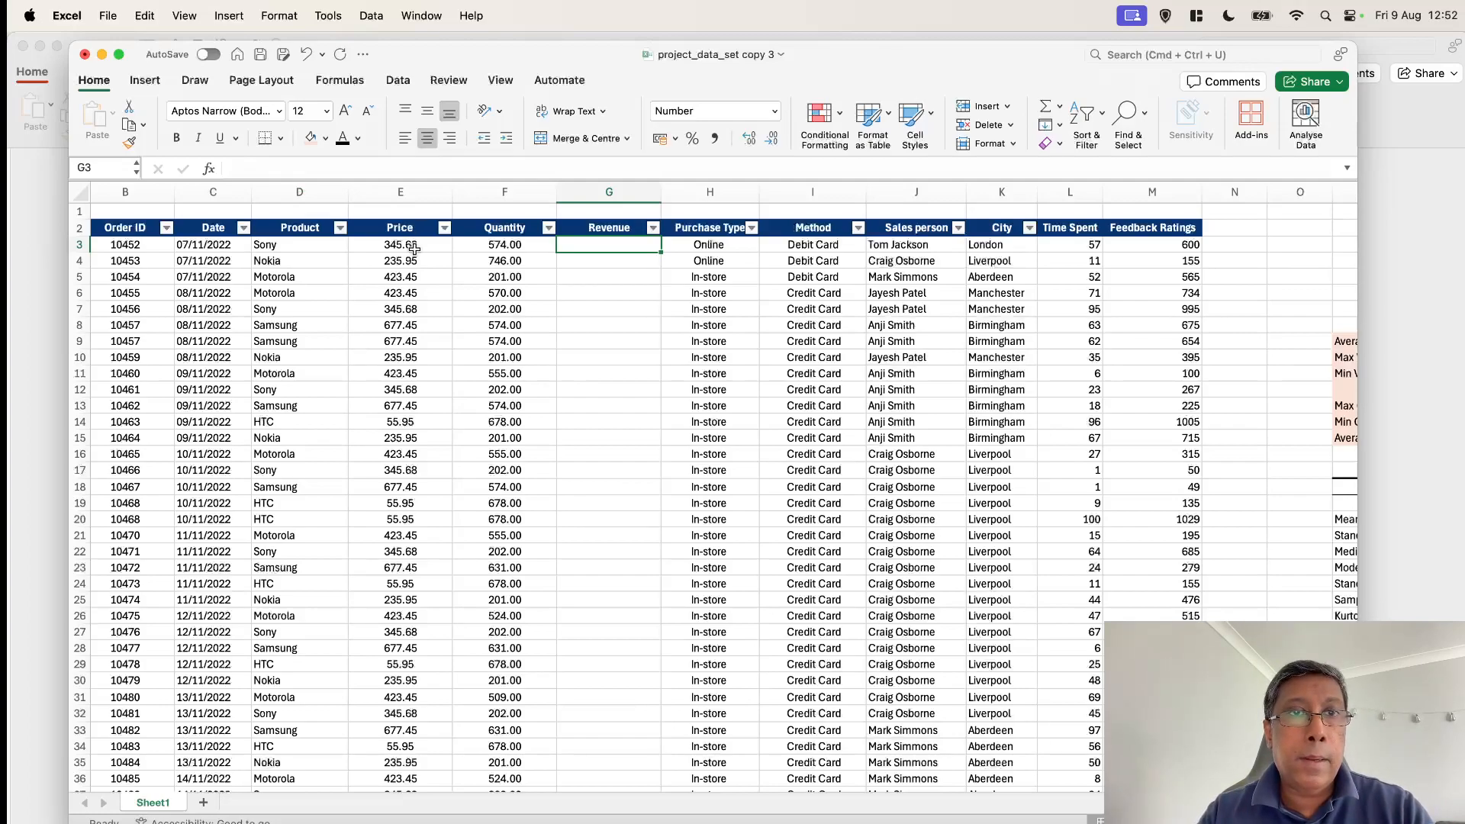
left_click(274, 167)
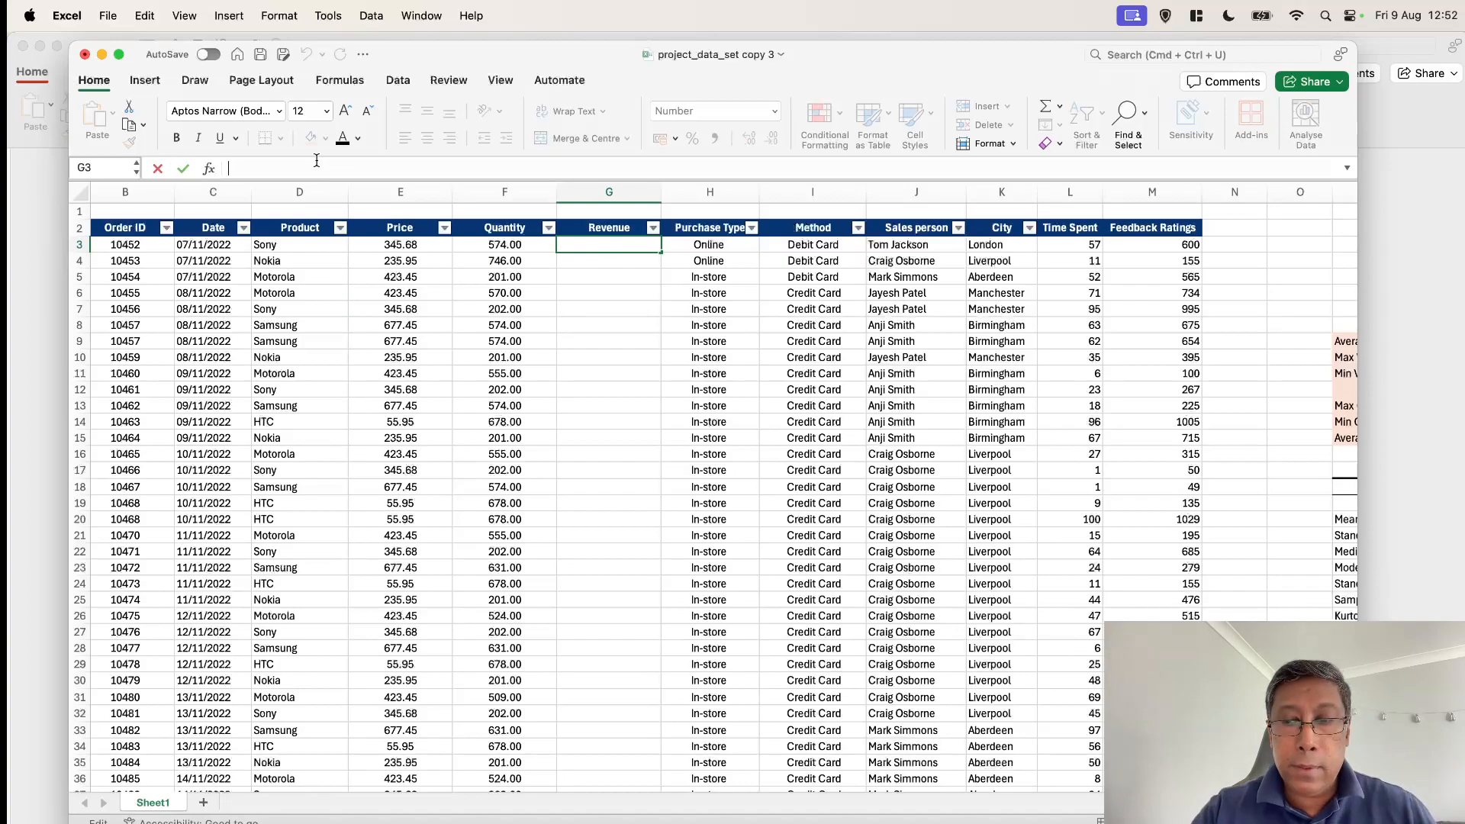
type("=")
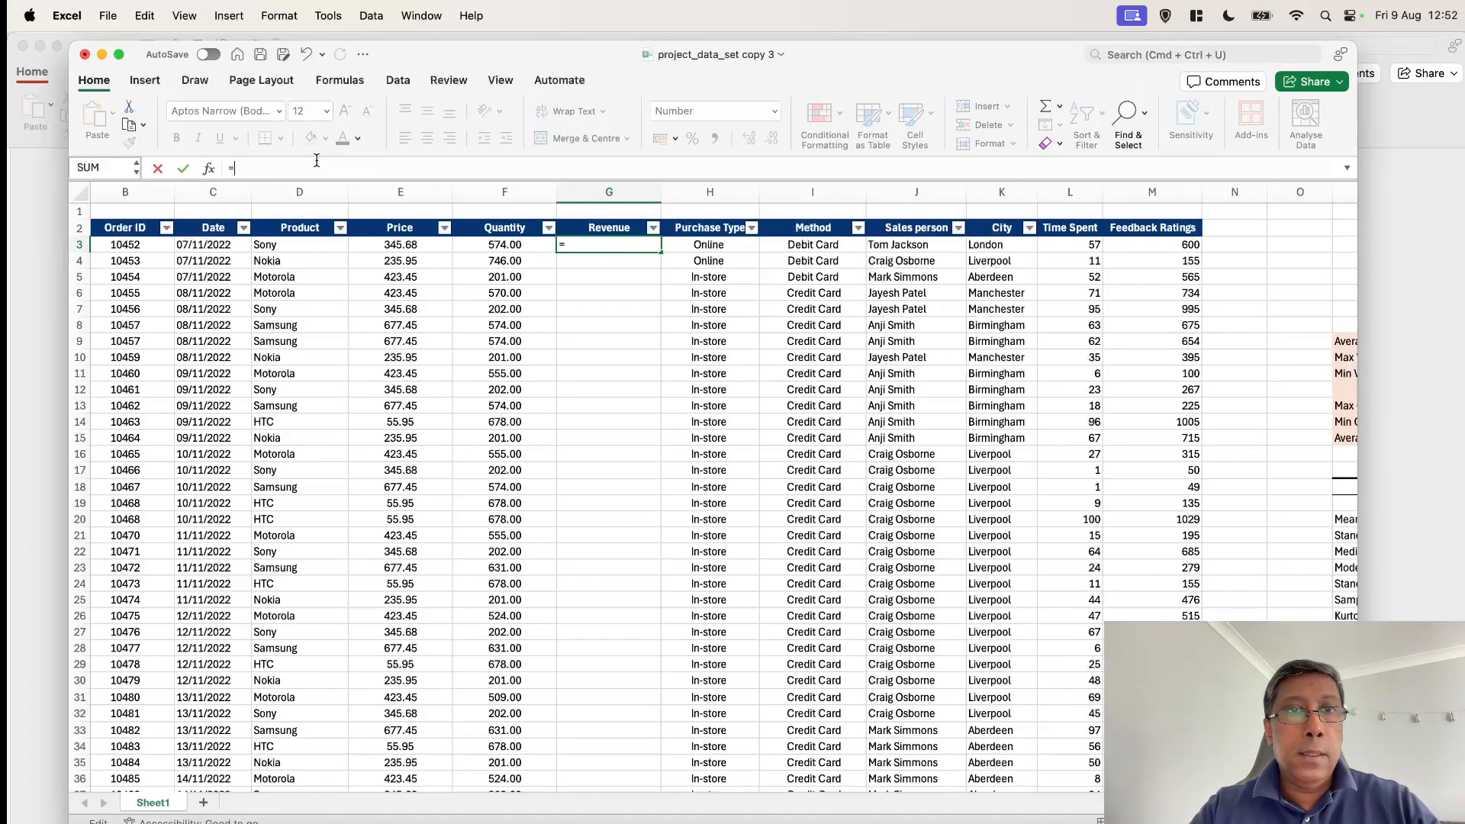
left_click(410, 245)
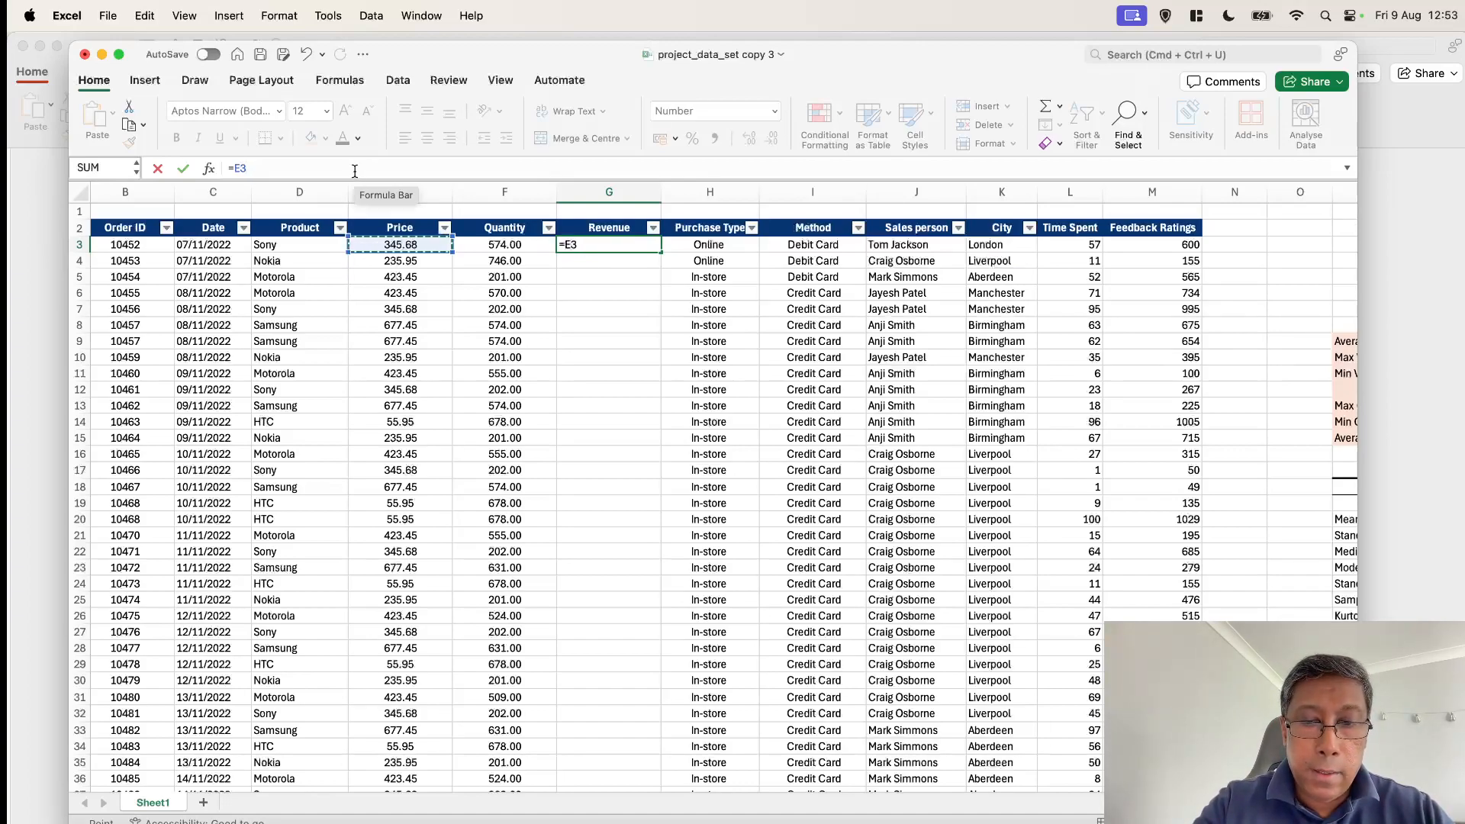
type("*")
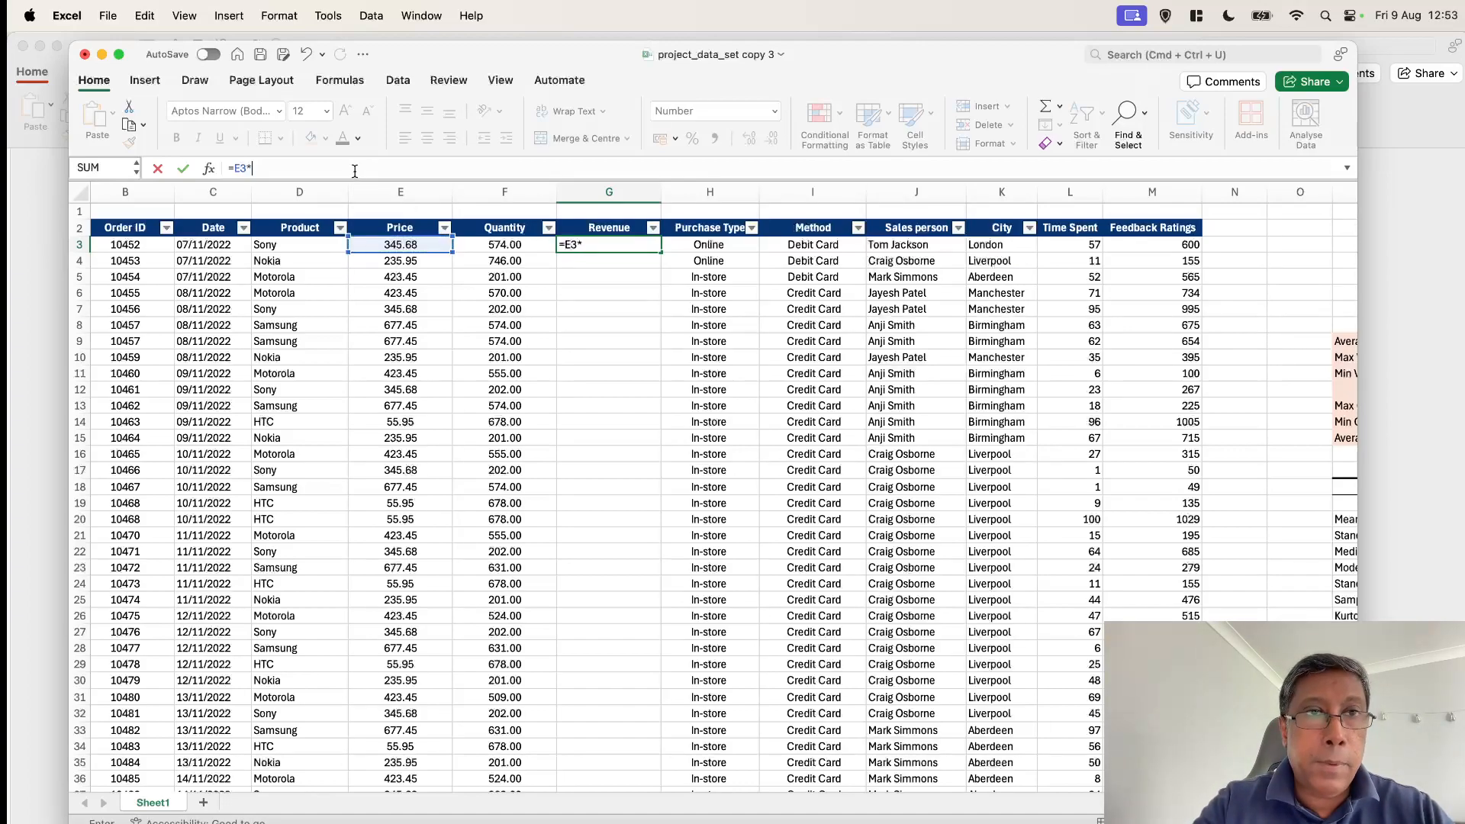
left_click(507, 246)
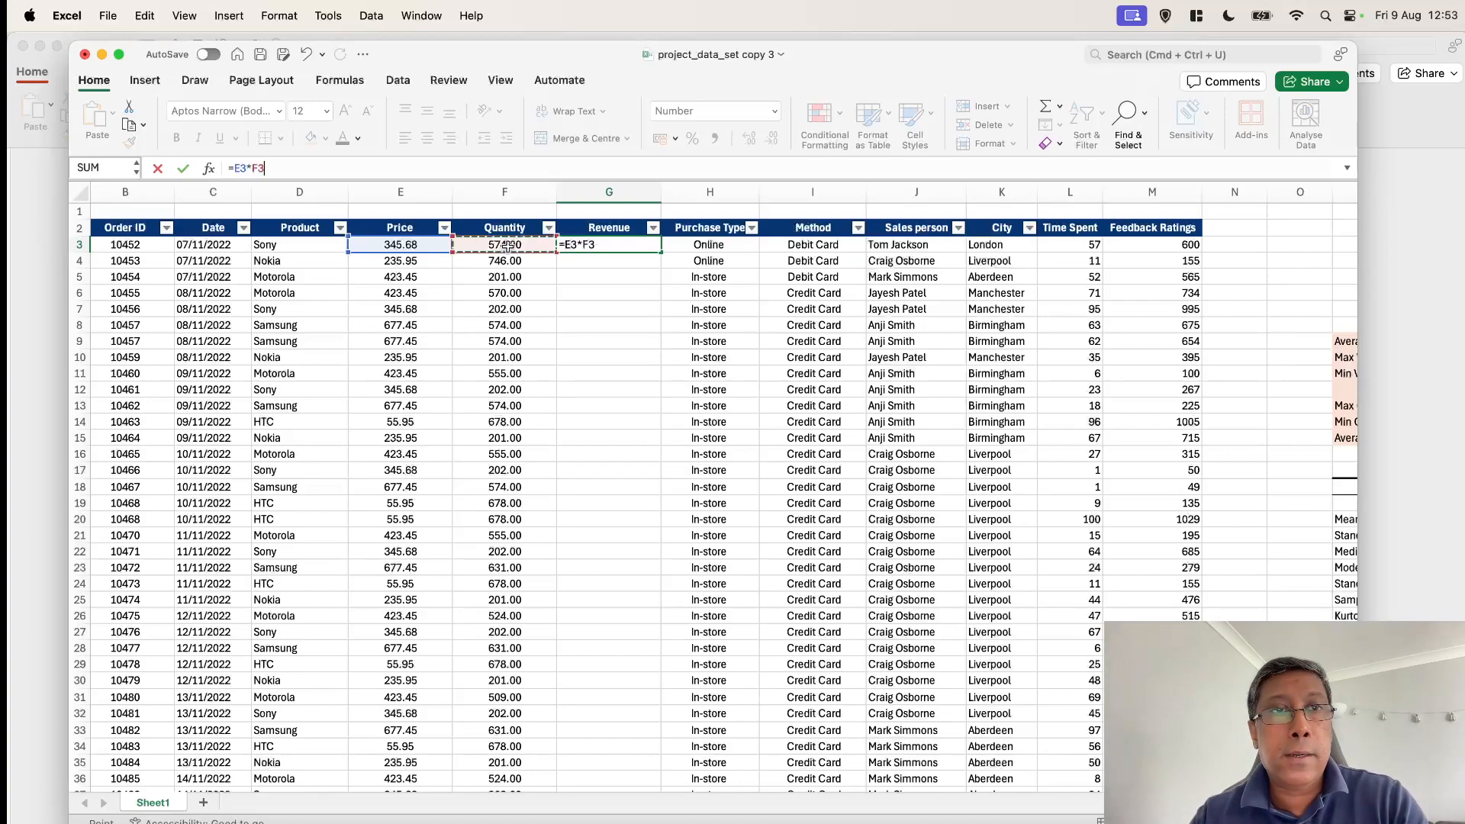
key("Return")
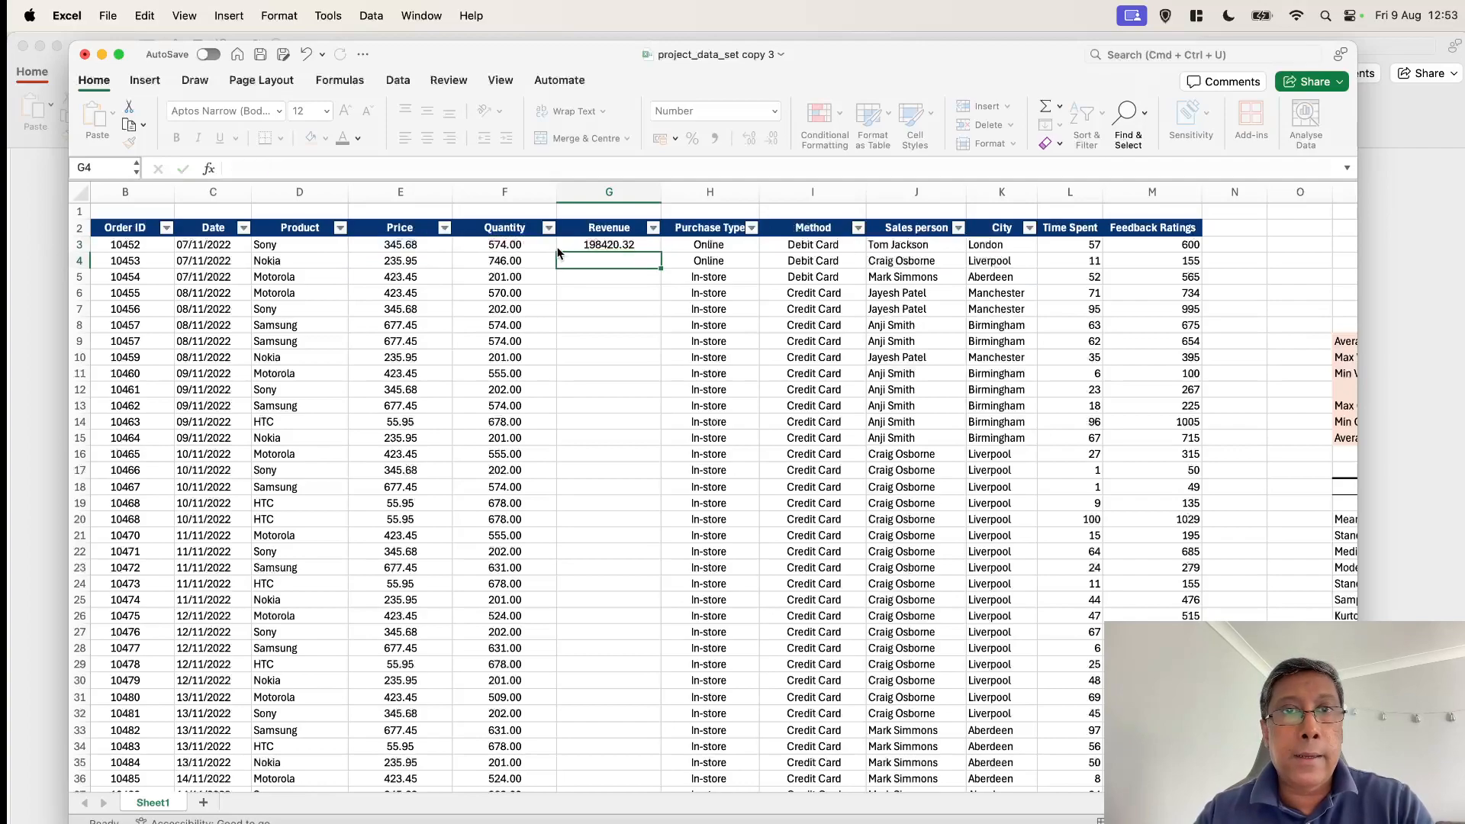
Fill the formula in G3 down the Revenue column to the last data row, 267, and check the filled cells
key("Up")
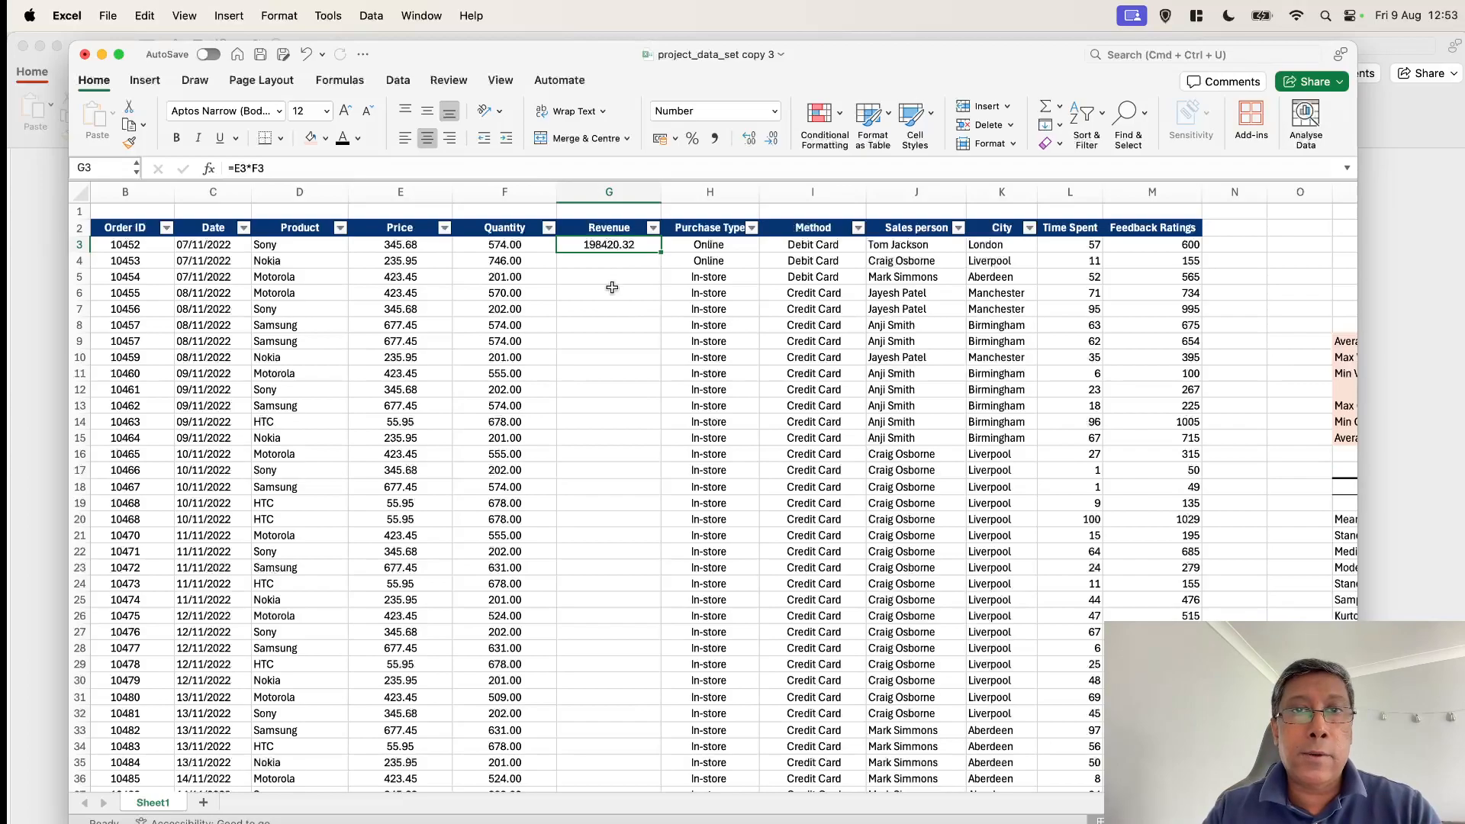
scroll(612, 287, "down", 2)
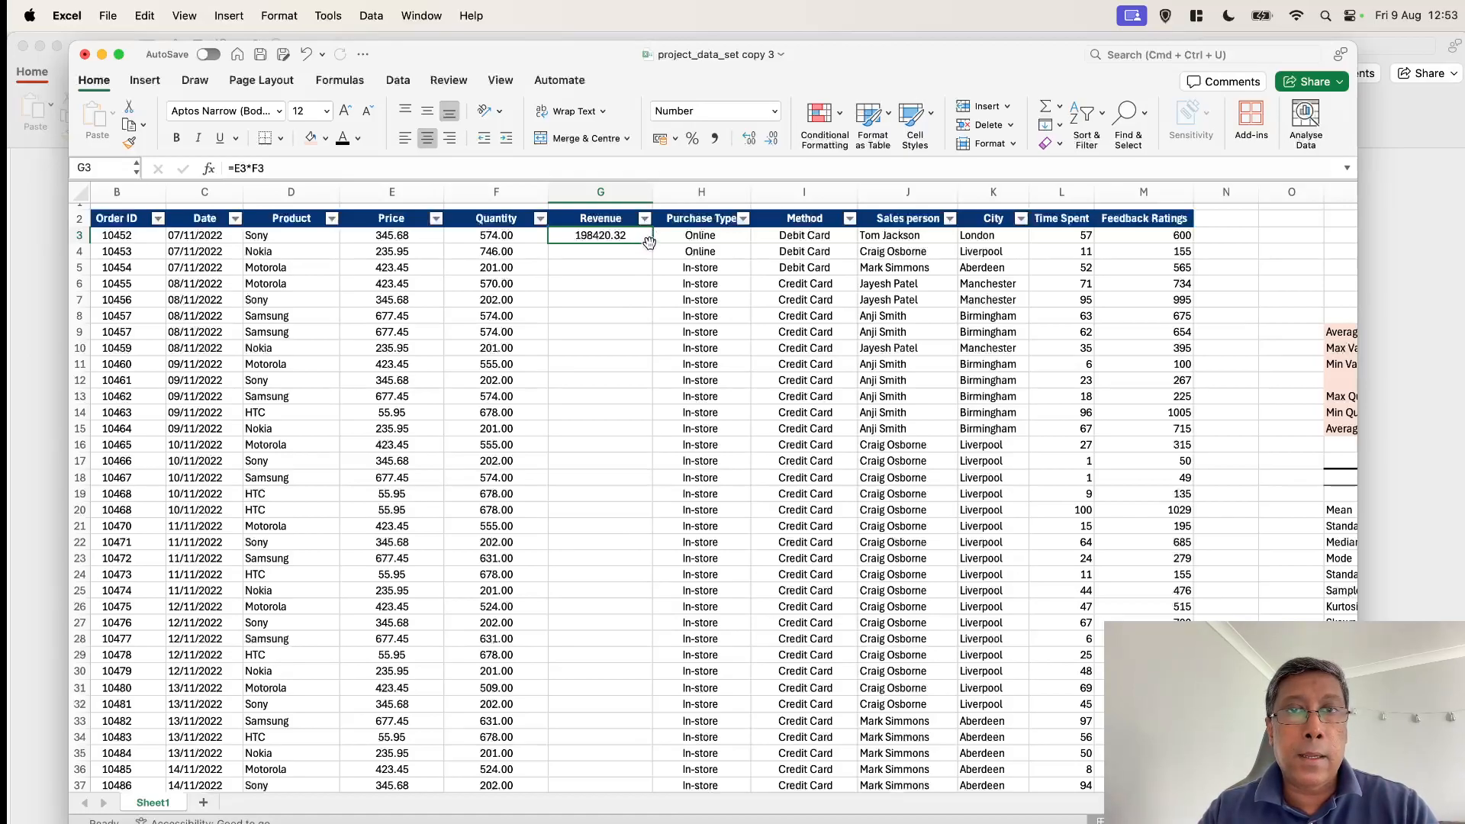
left_click_drag(652, 244, 616, 739)
scroll(593, 454, "up", 20)
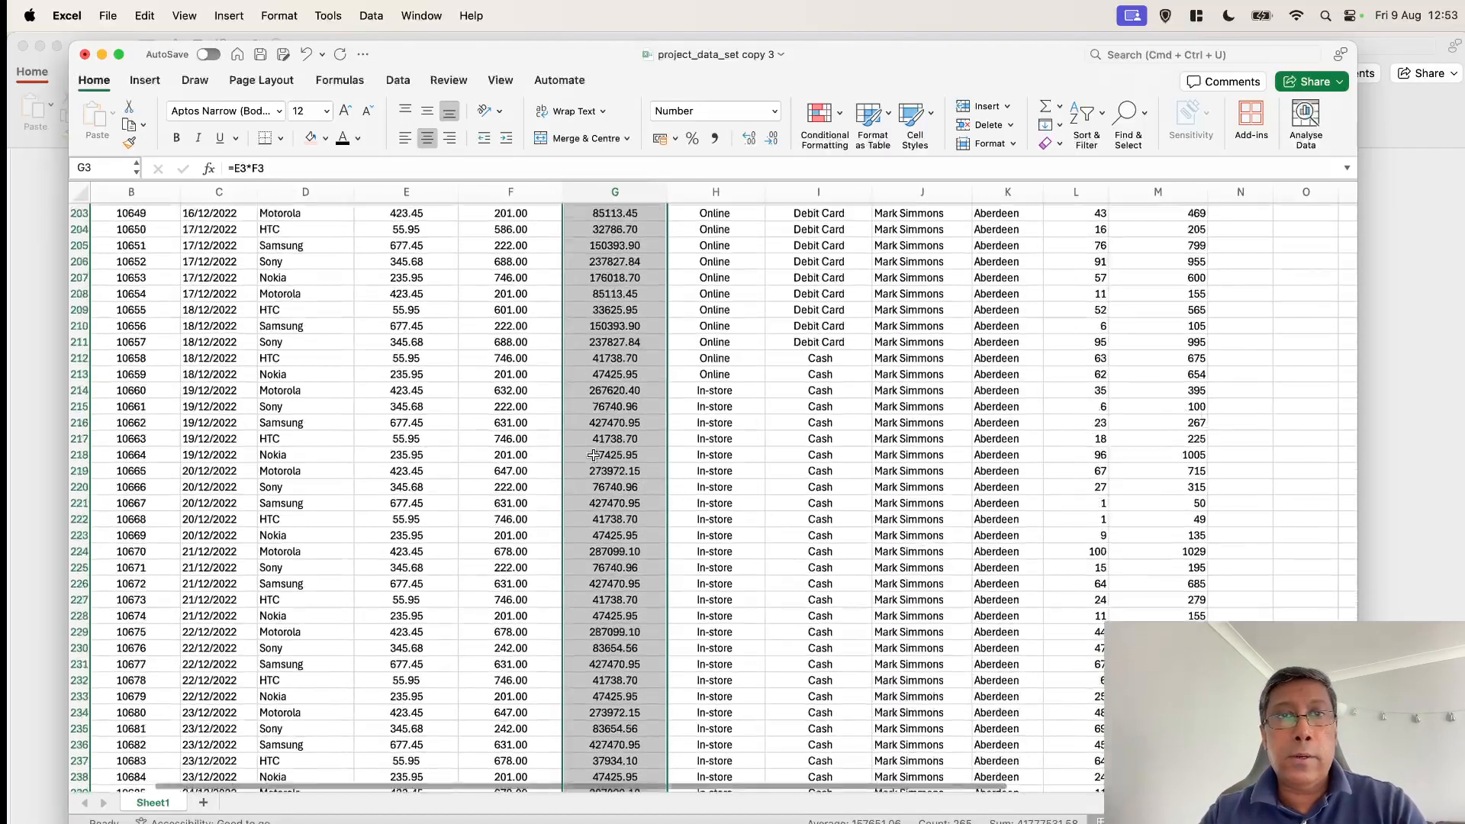
scroll(593, 455, "up", 20)
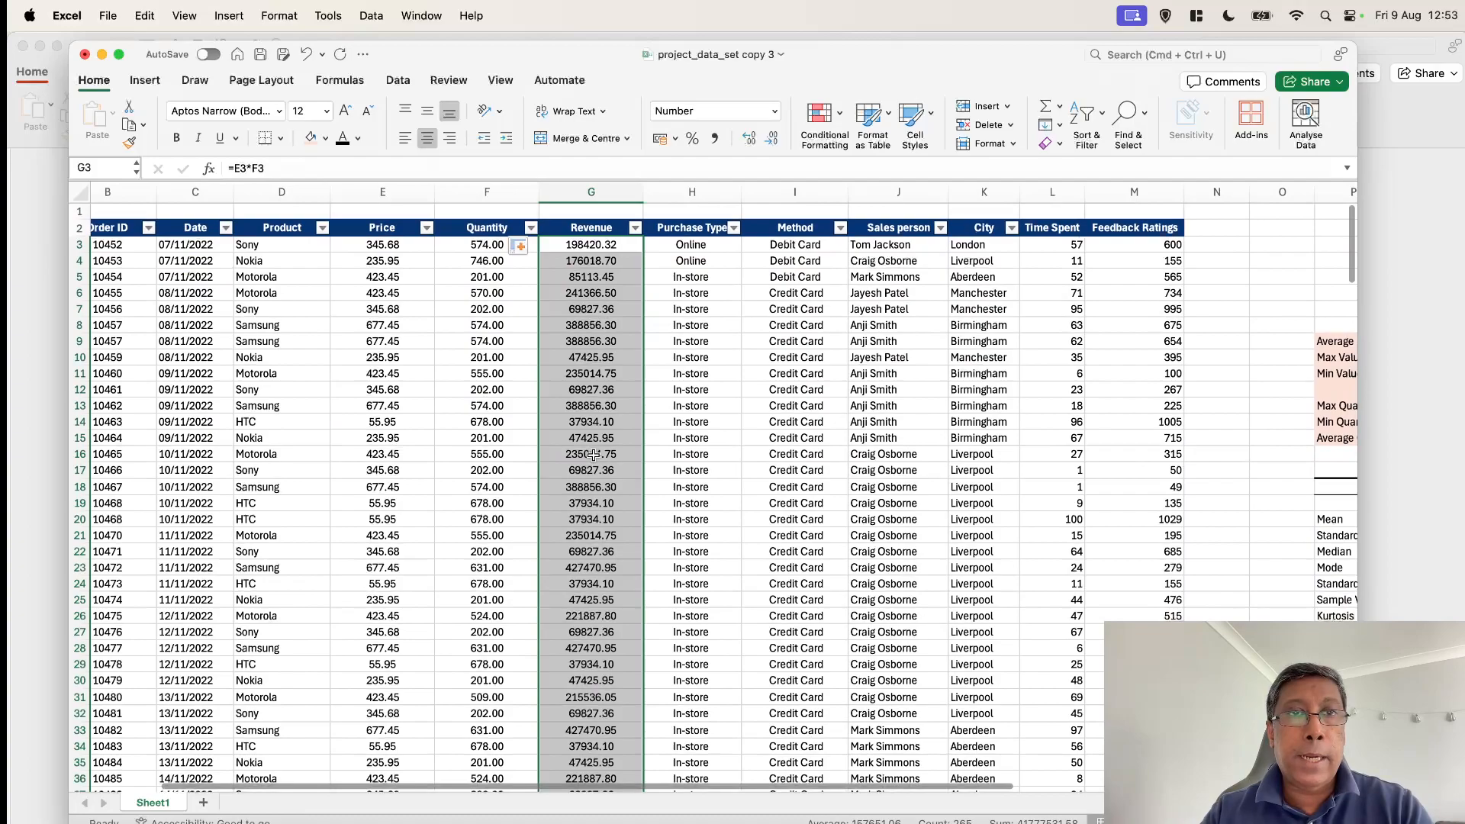
scroll(608, 466, "down", 1)
scroll(607, 465, "right", 1)
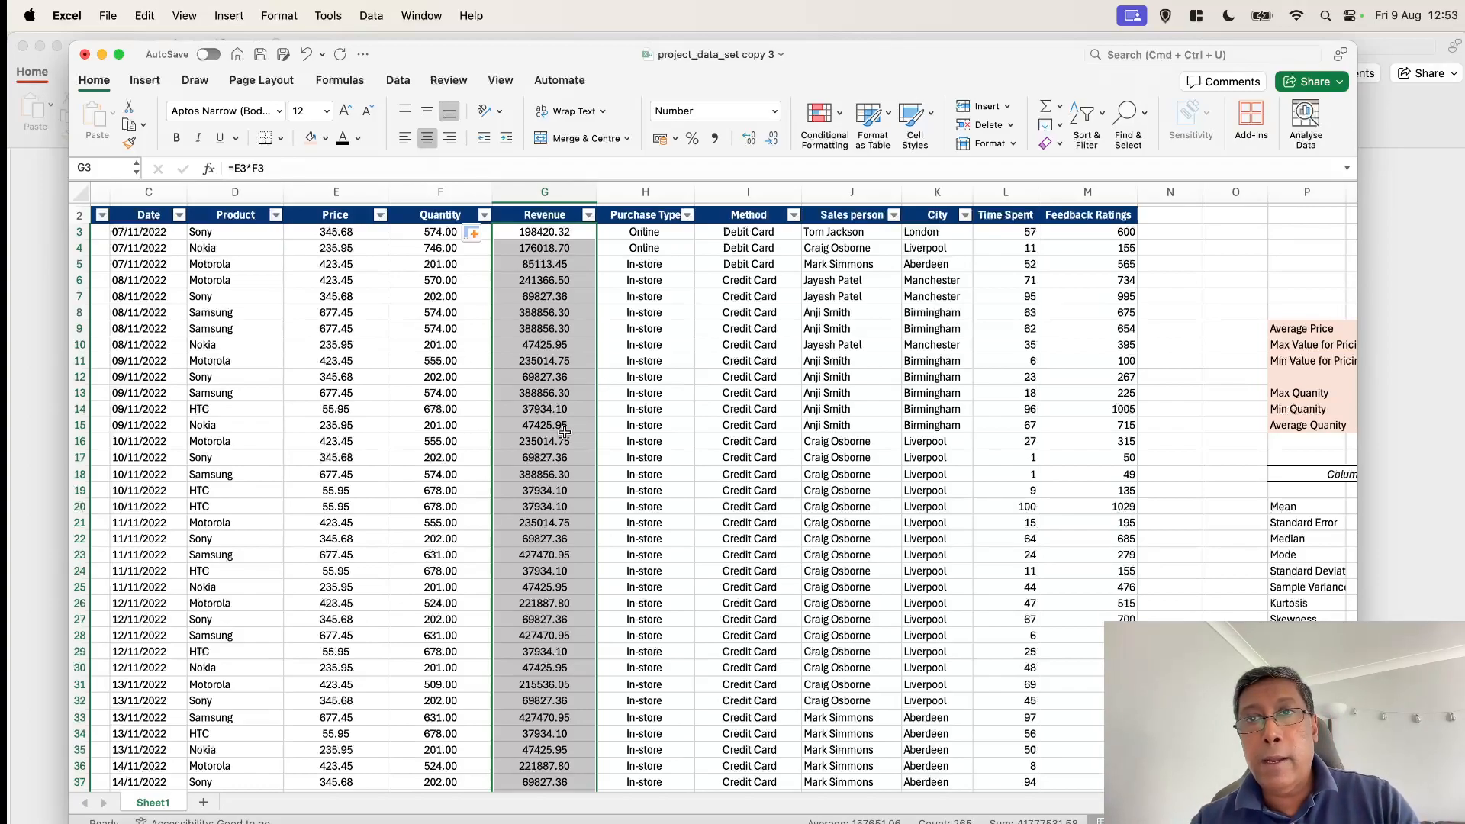
Check the Problem Outline slide in PowerPoint, return to Excel and select the whole data table from Order ID to Feedback Ratings, headers included
key("super+Tab")
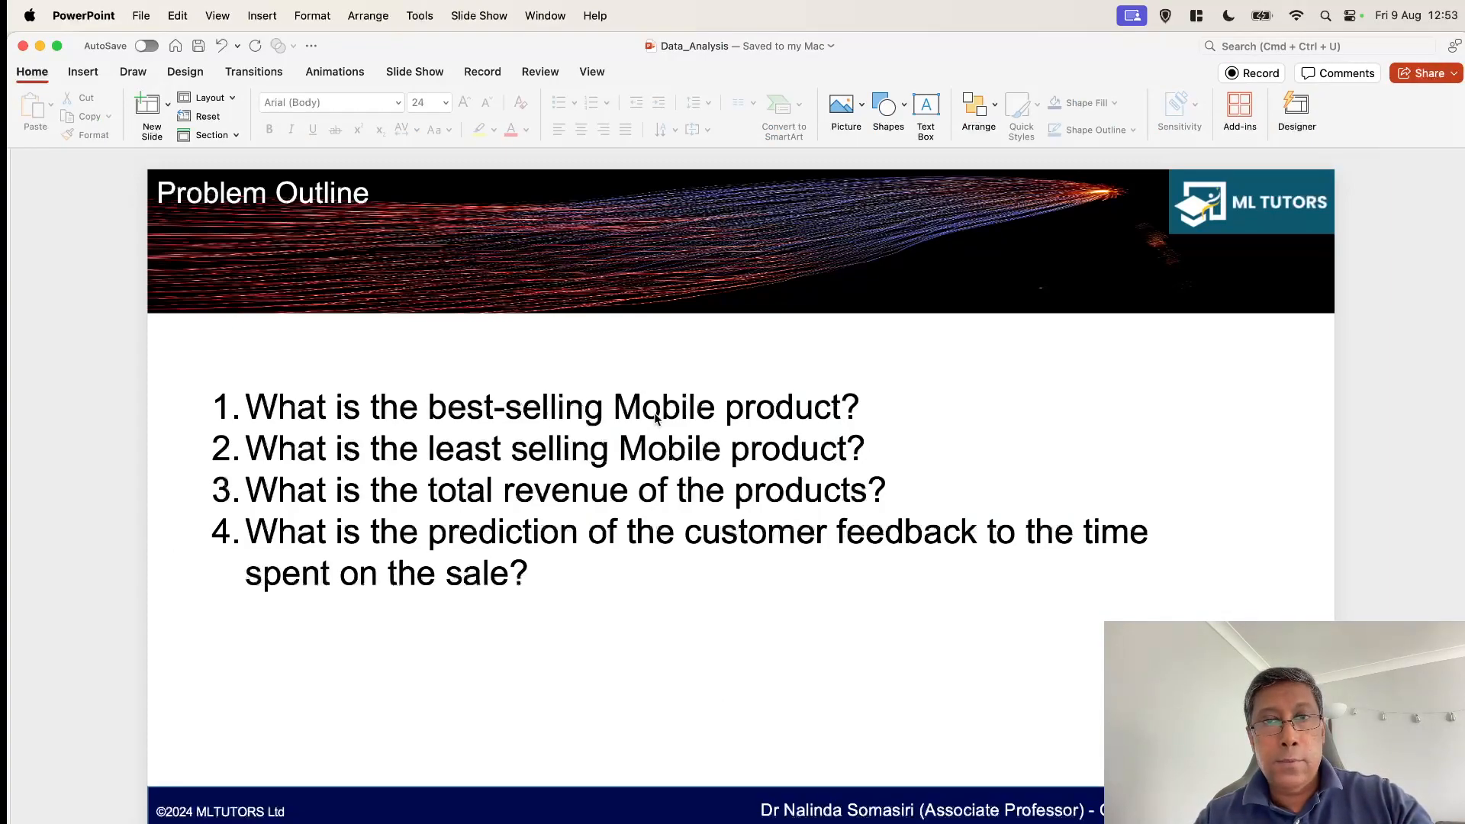
key("super+Tab")
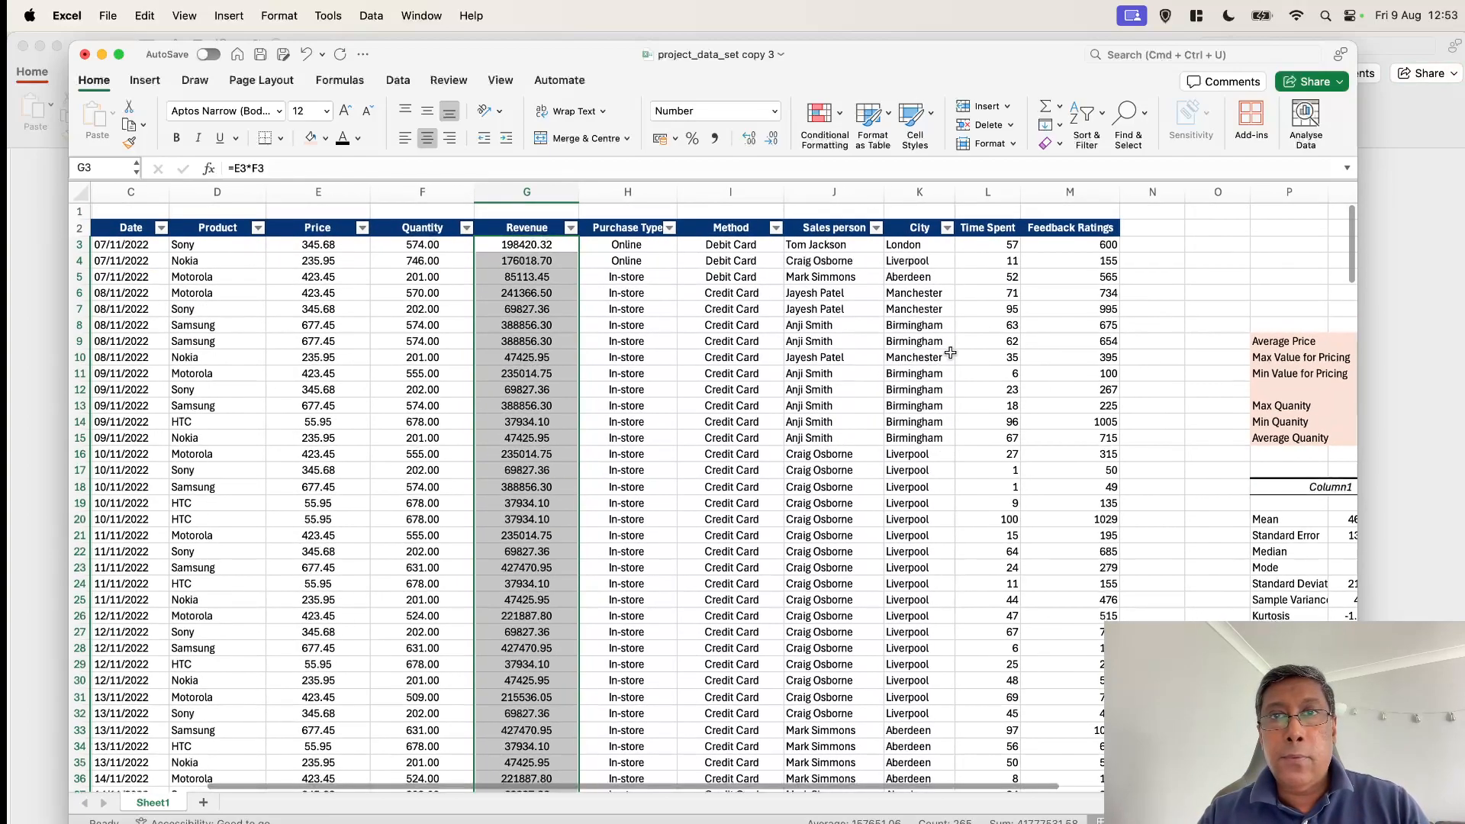
scroll(950, 353, "left", 3)
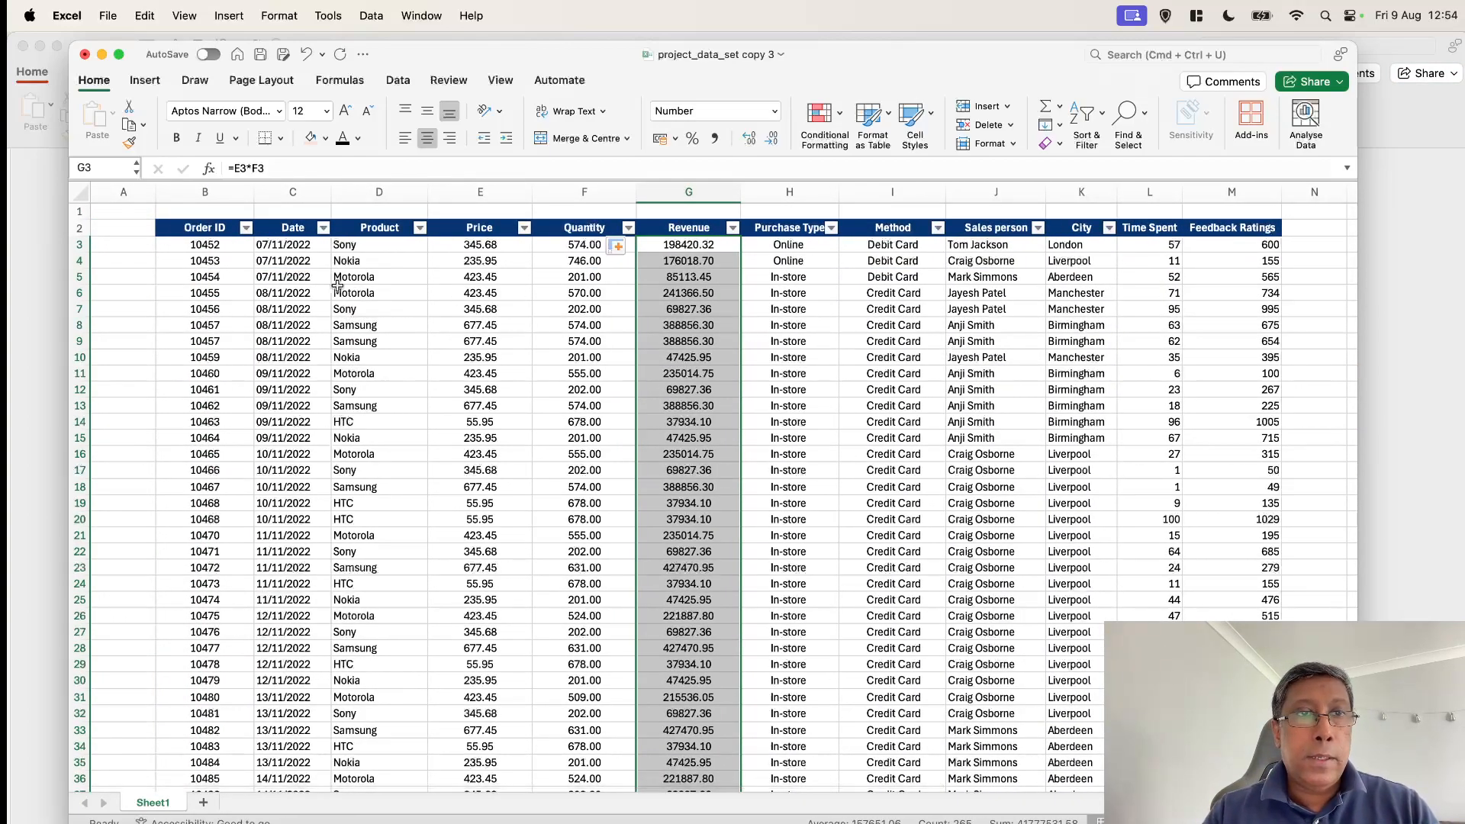
left_click(218, 230)
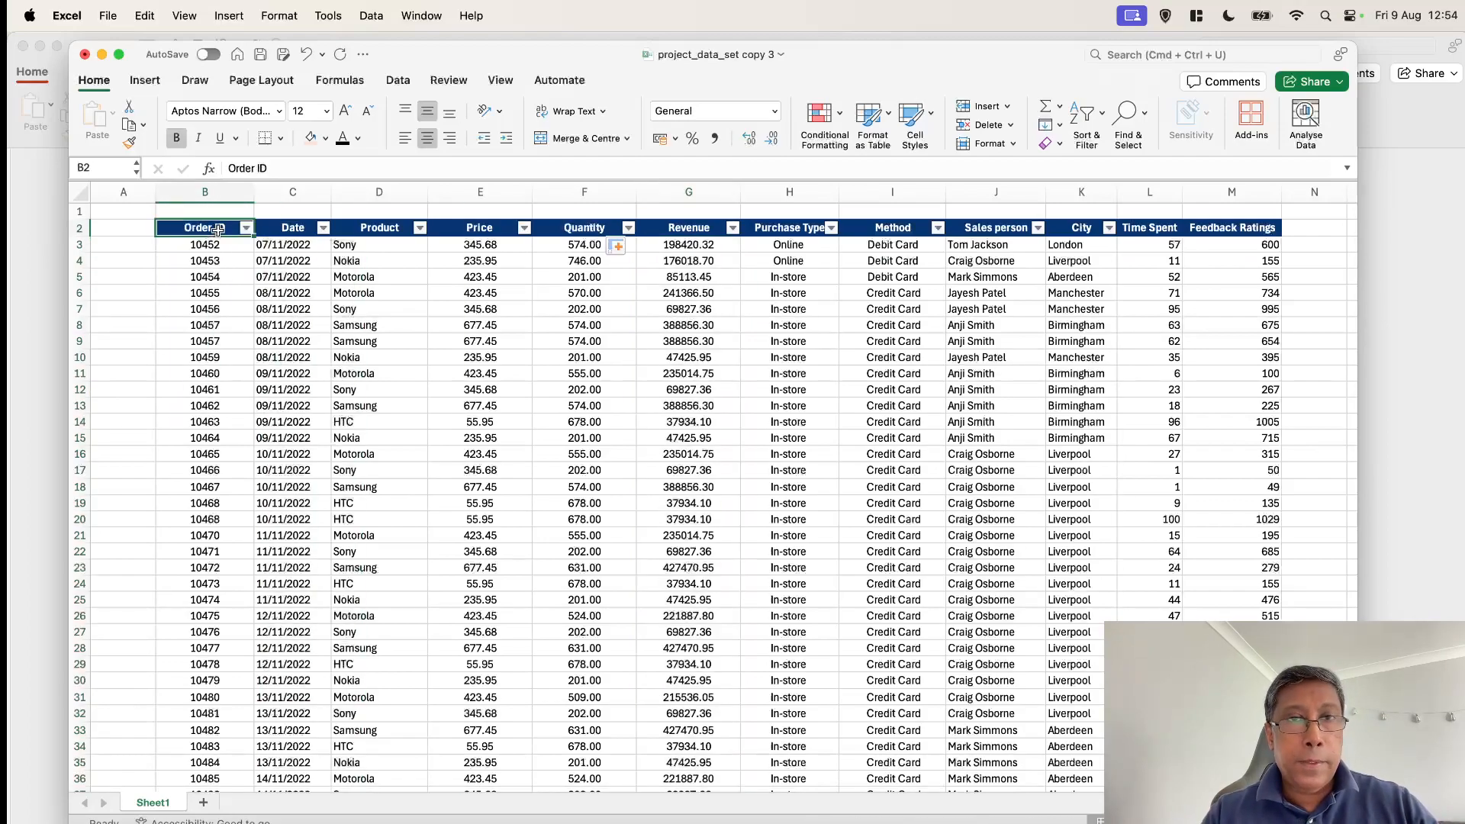
left_click(1237, 228, "shift")
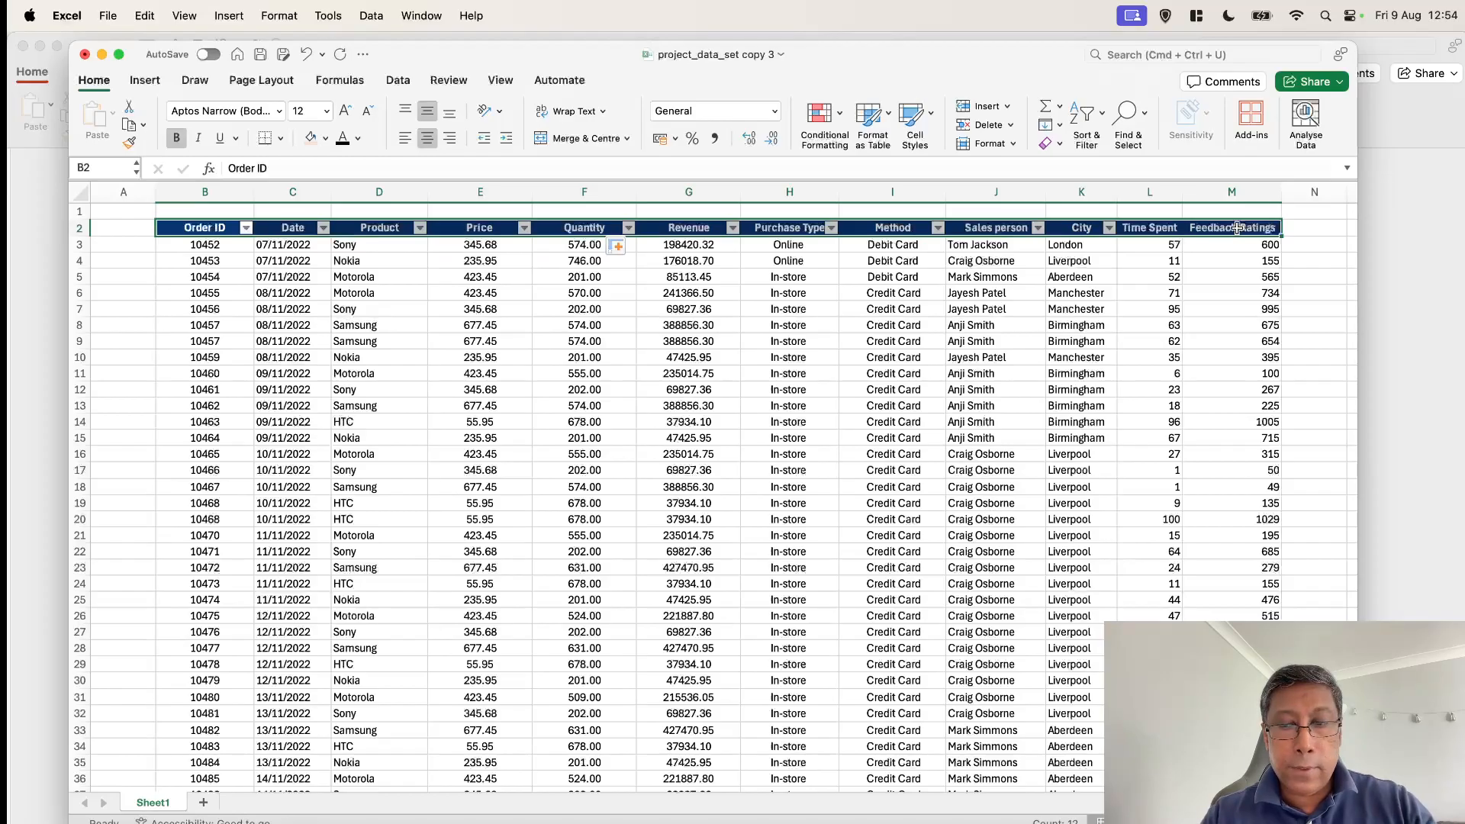
key("super+shift+Down")
scroll(962, 316, "up", 20)
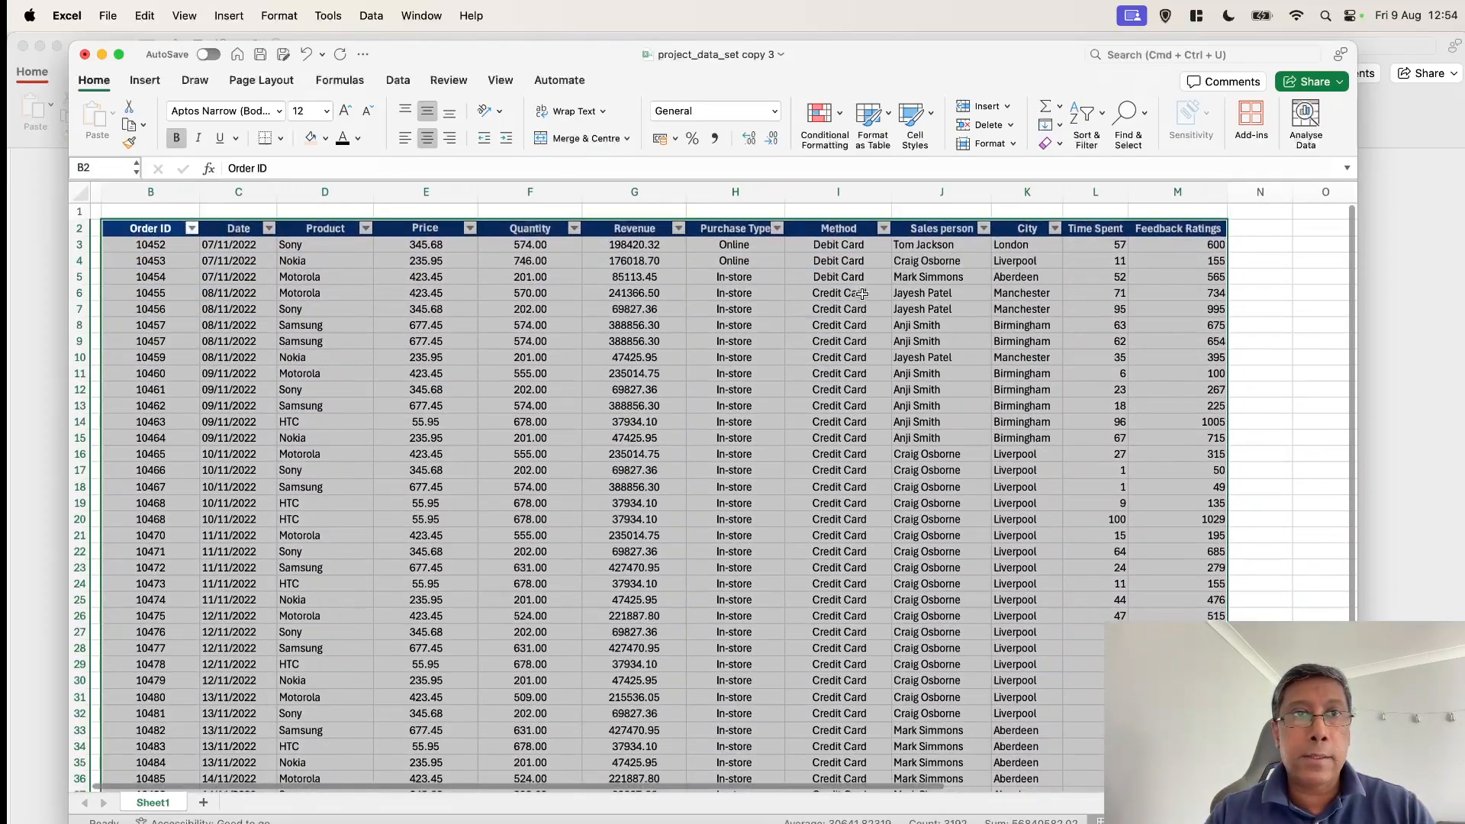
Create a PivotChart from Sheet1!$B$2:$M$267, placed on the existing worksheet at cell T49
left_click(147, 81)
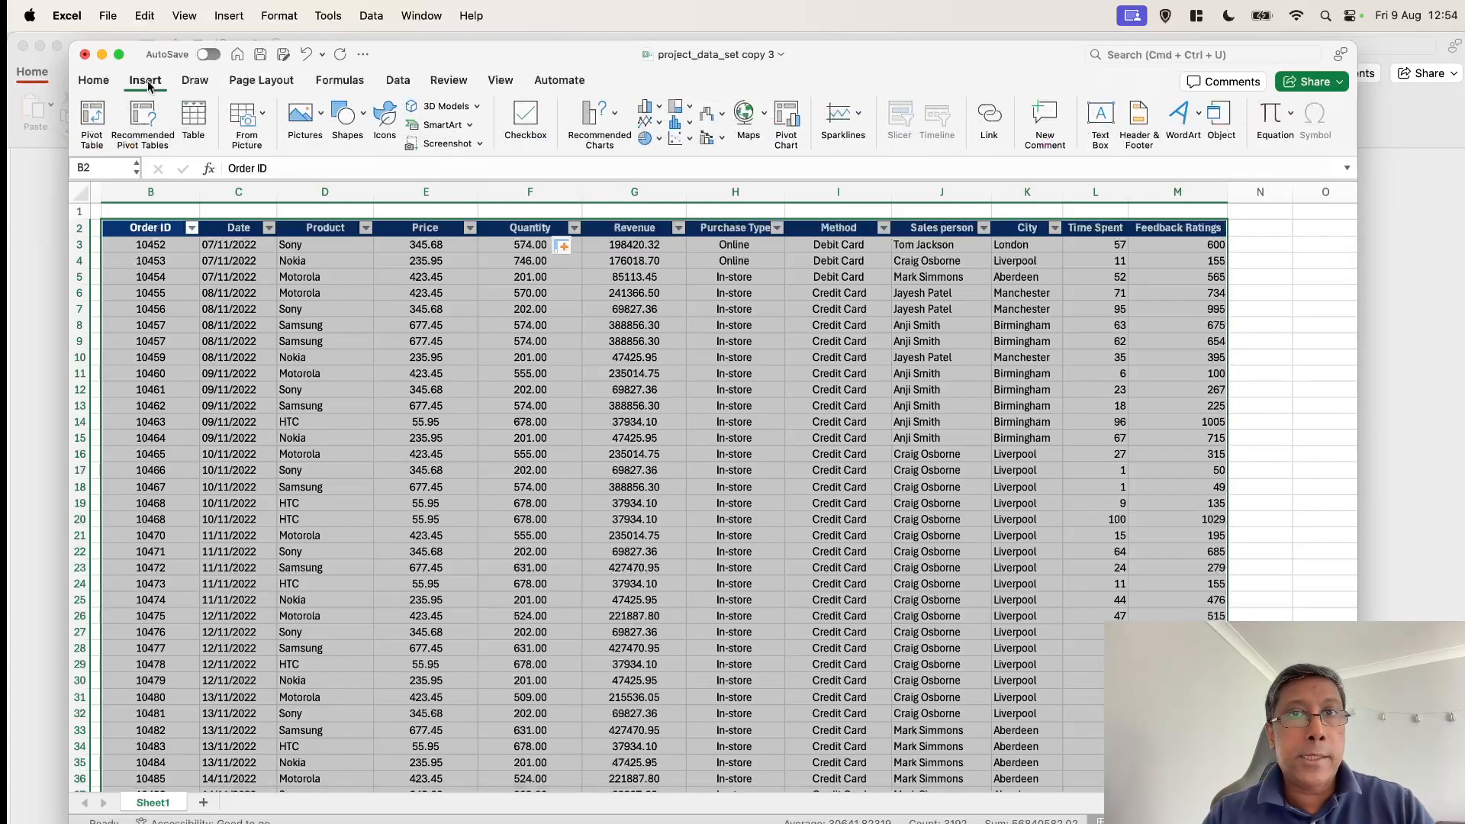
left_click(786, 138)
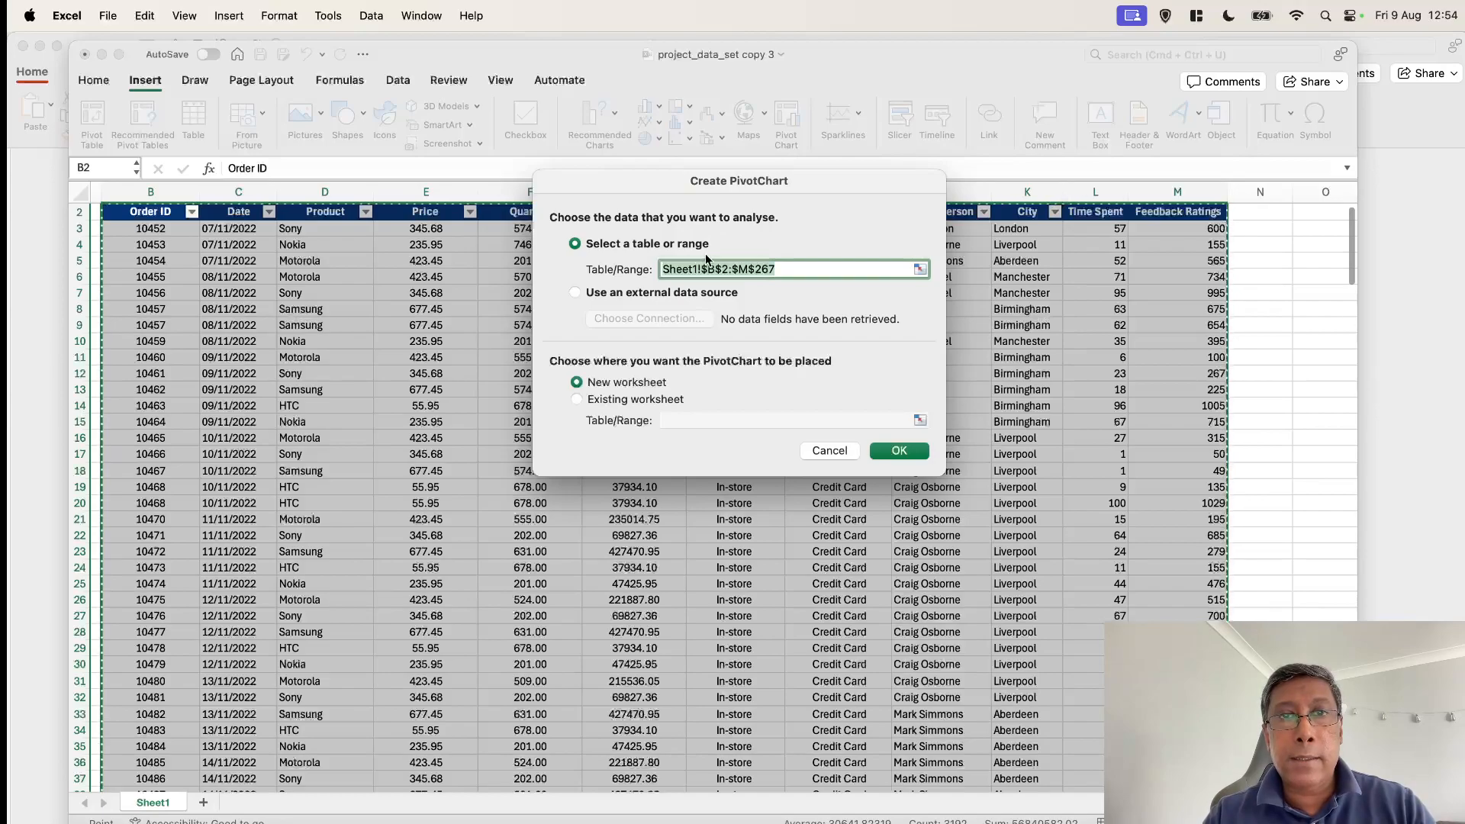
left_click(622, 400)
scroll(661, 570, "right", 5)
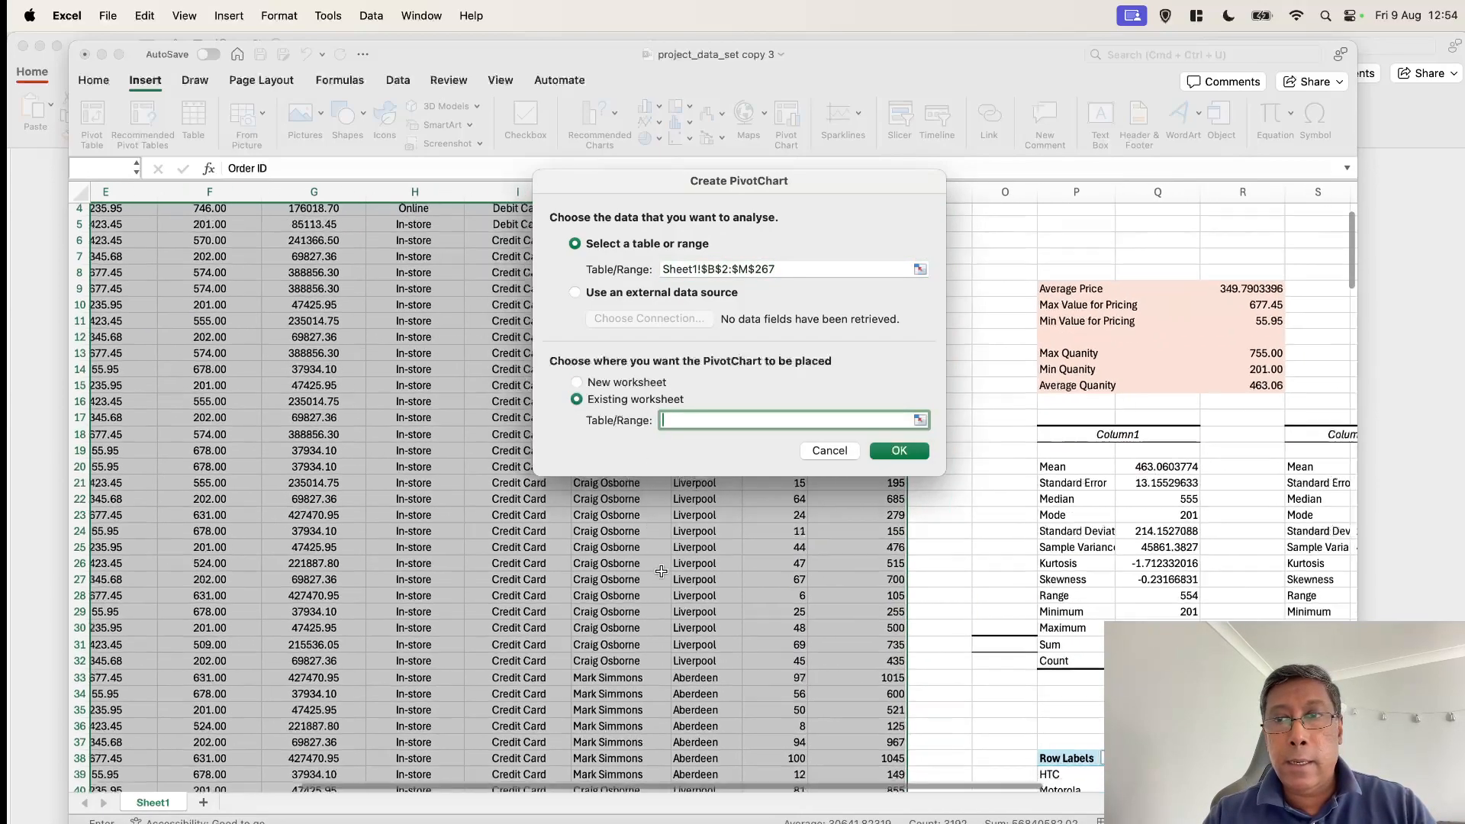
scroll(661, 570, "down", 9)
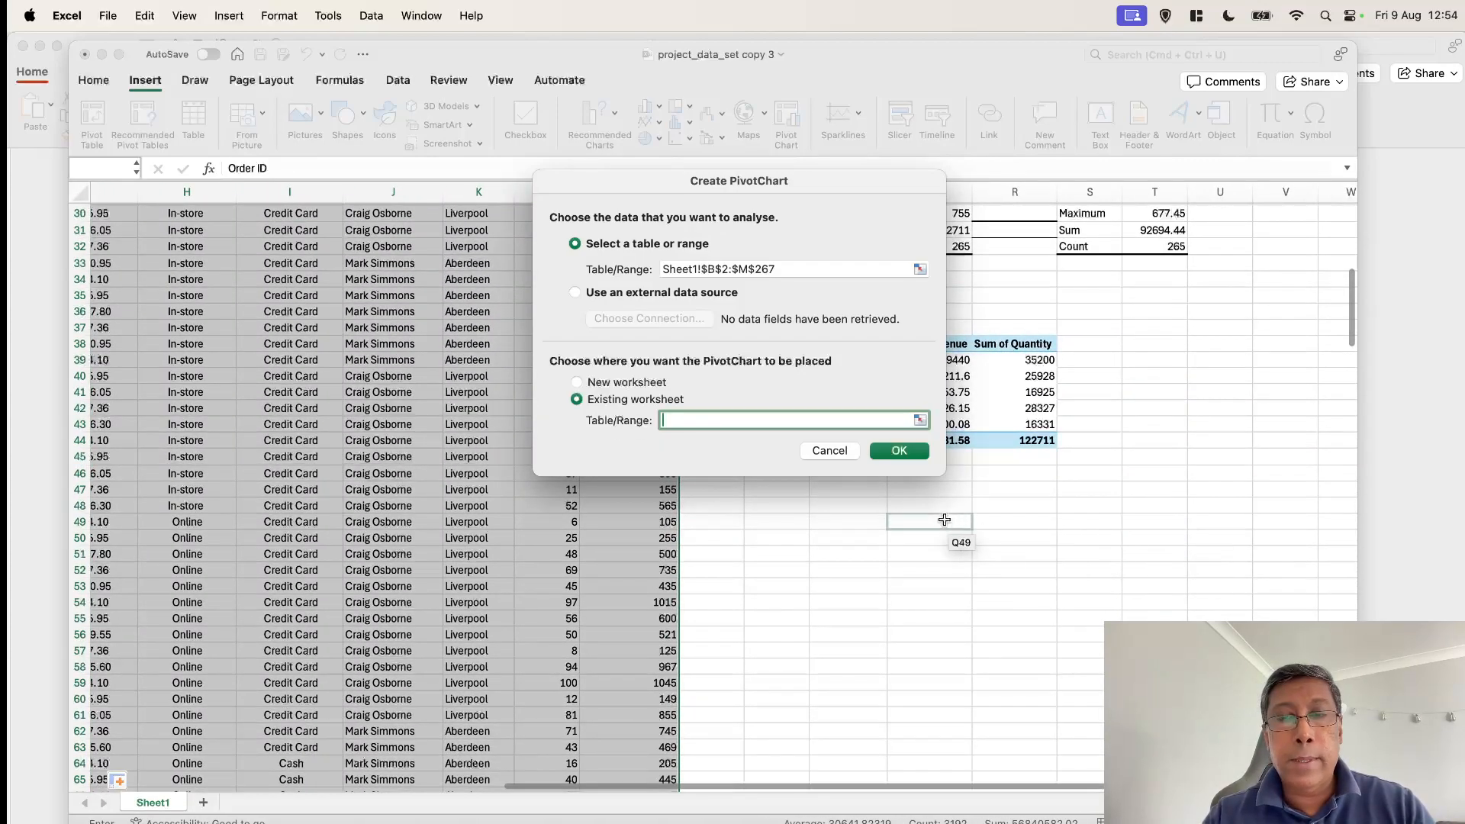
left_click(1172, 519)
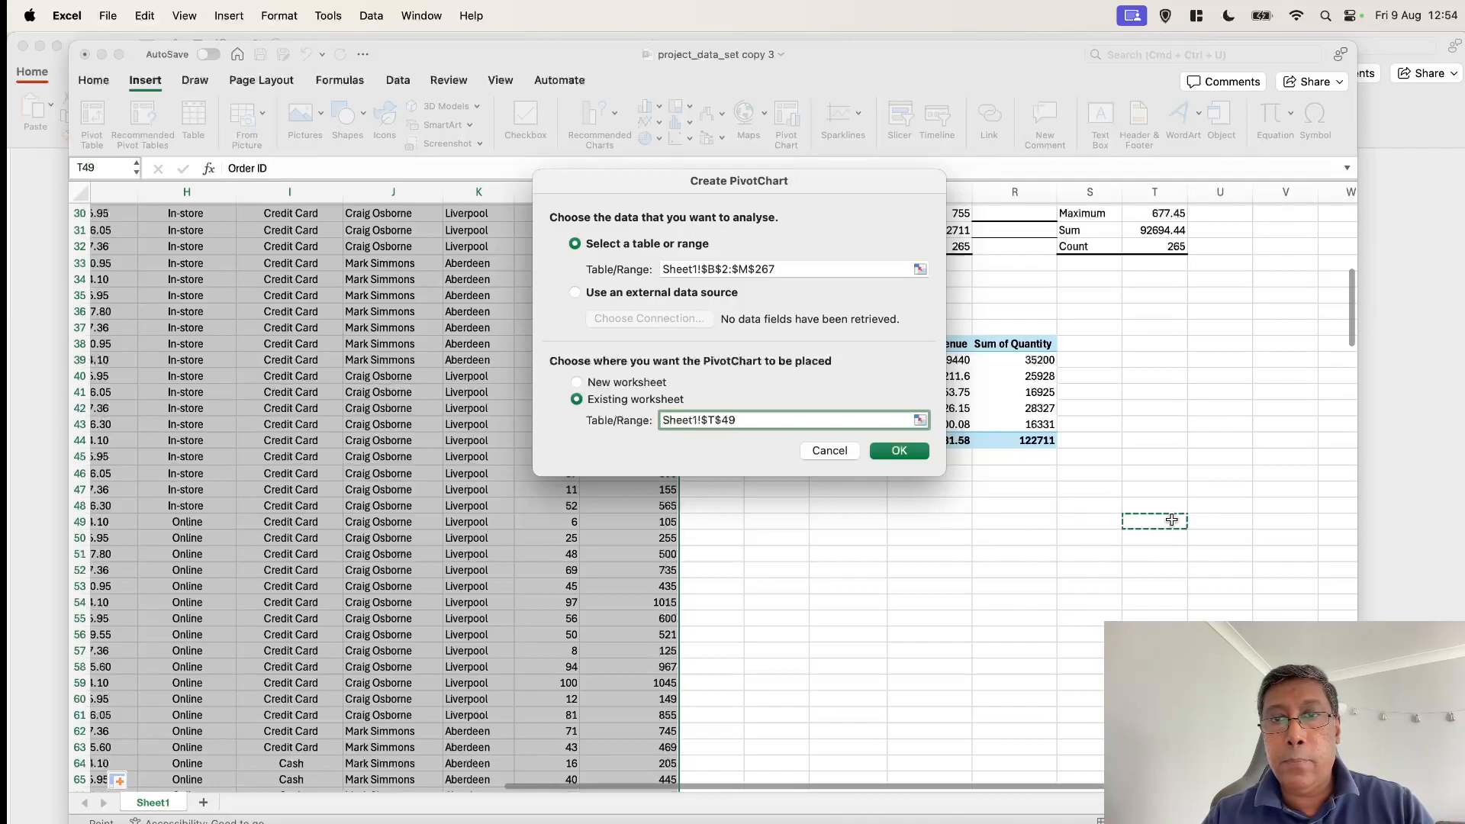
left_click(926, 451)
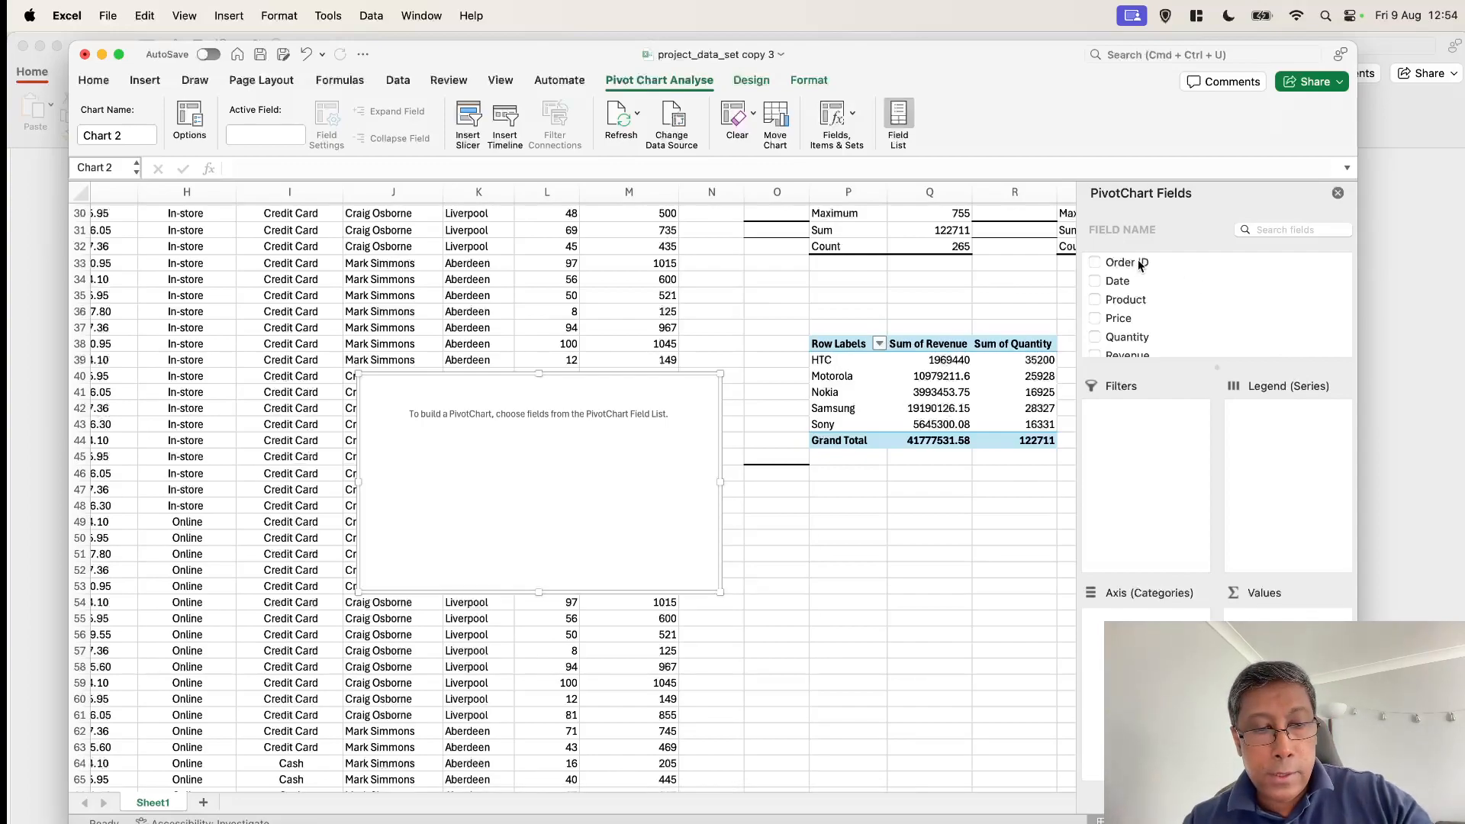
Check the Problem Outline slide in PowerPoint, return to Excel and add the Product and Quantity fields to the PivotChart
key("super+Tab")
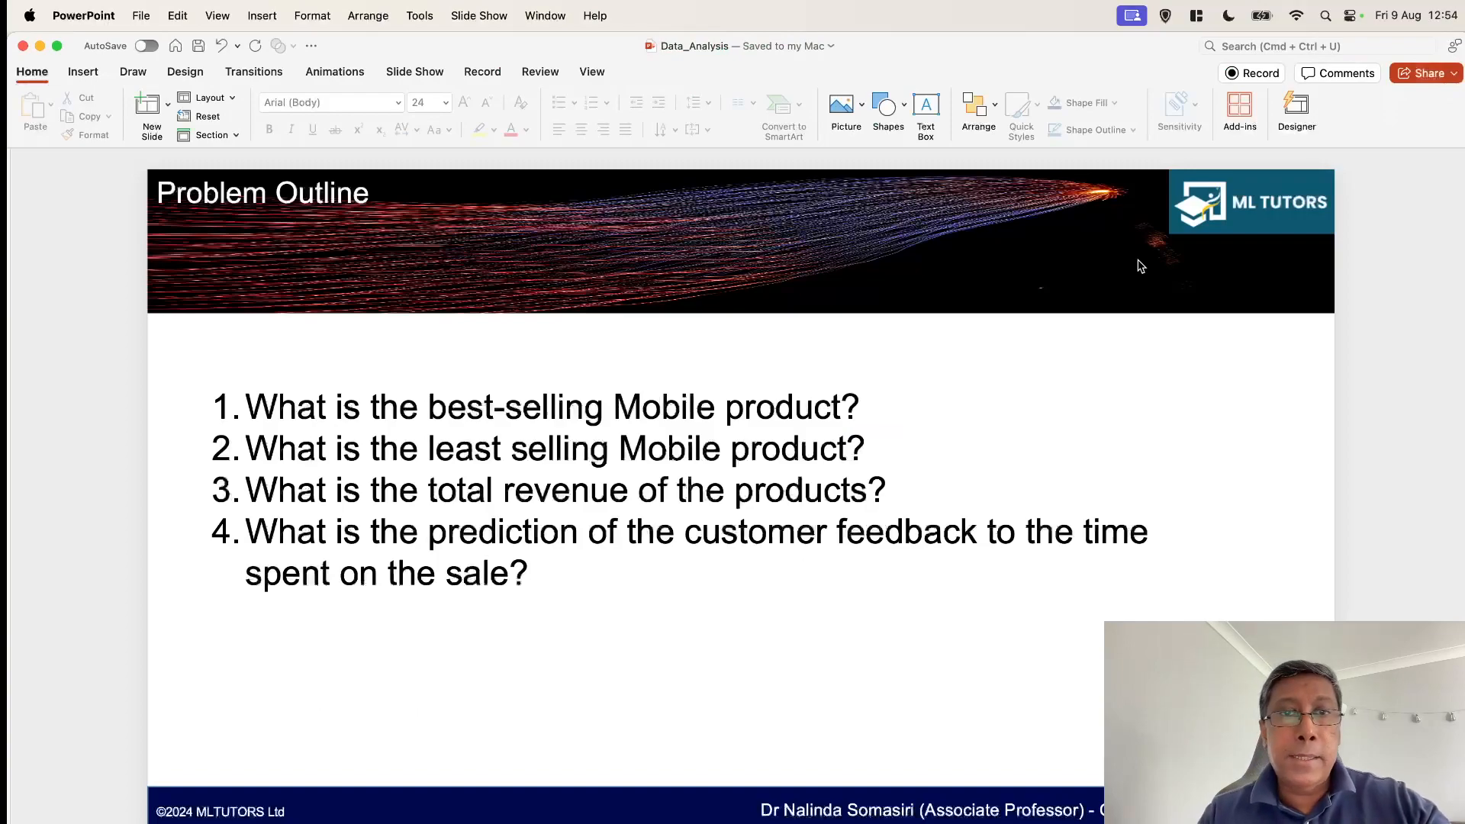
key("super+Tab")
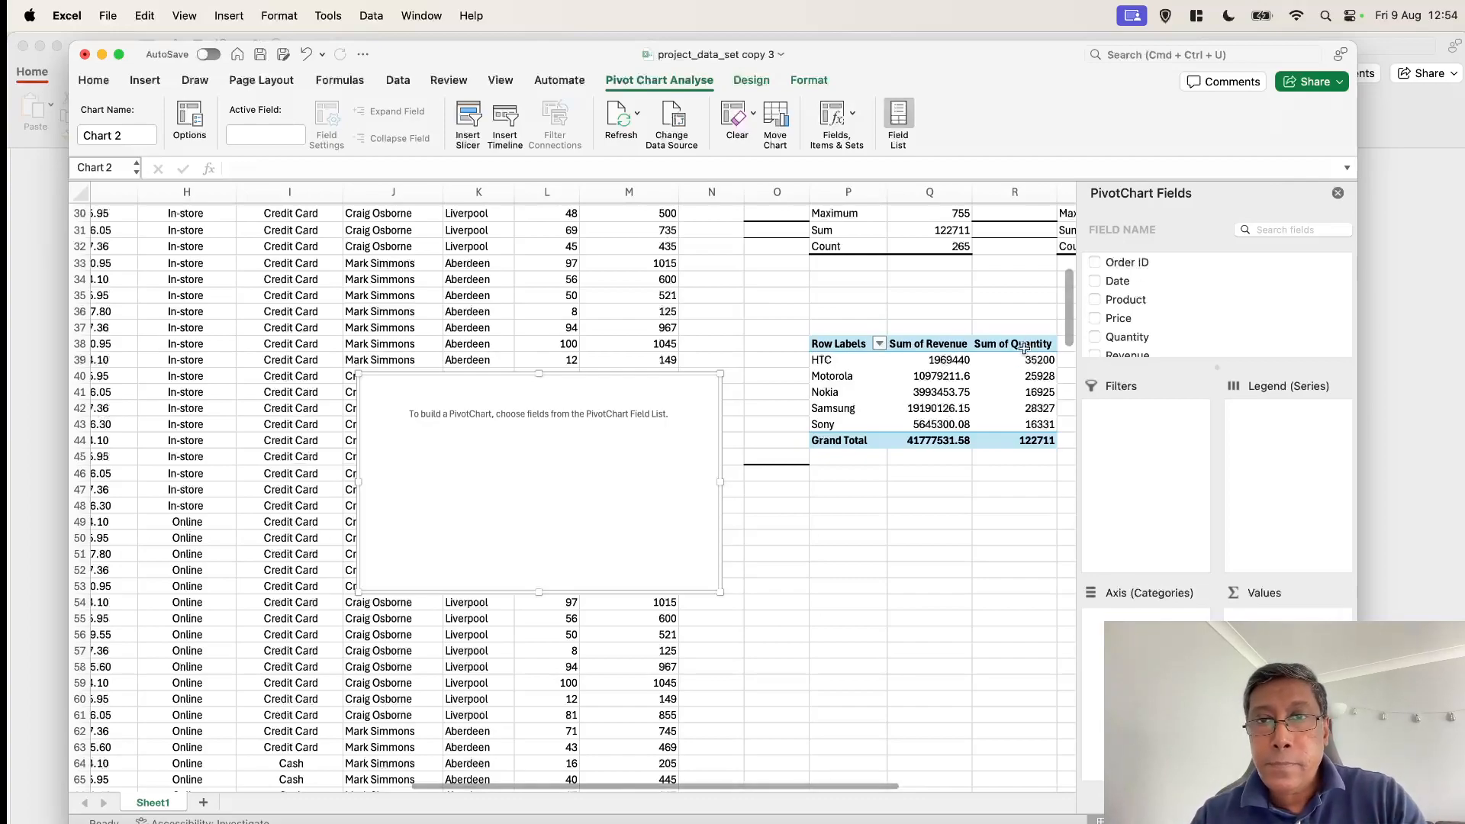
scroll(1155, 291, "down", 2)
scroll(1156, 292, "up", 2)
scroll(1156, 298, "down", 1)
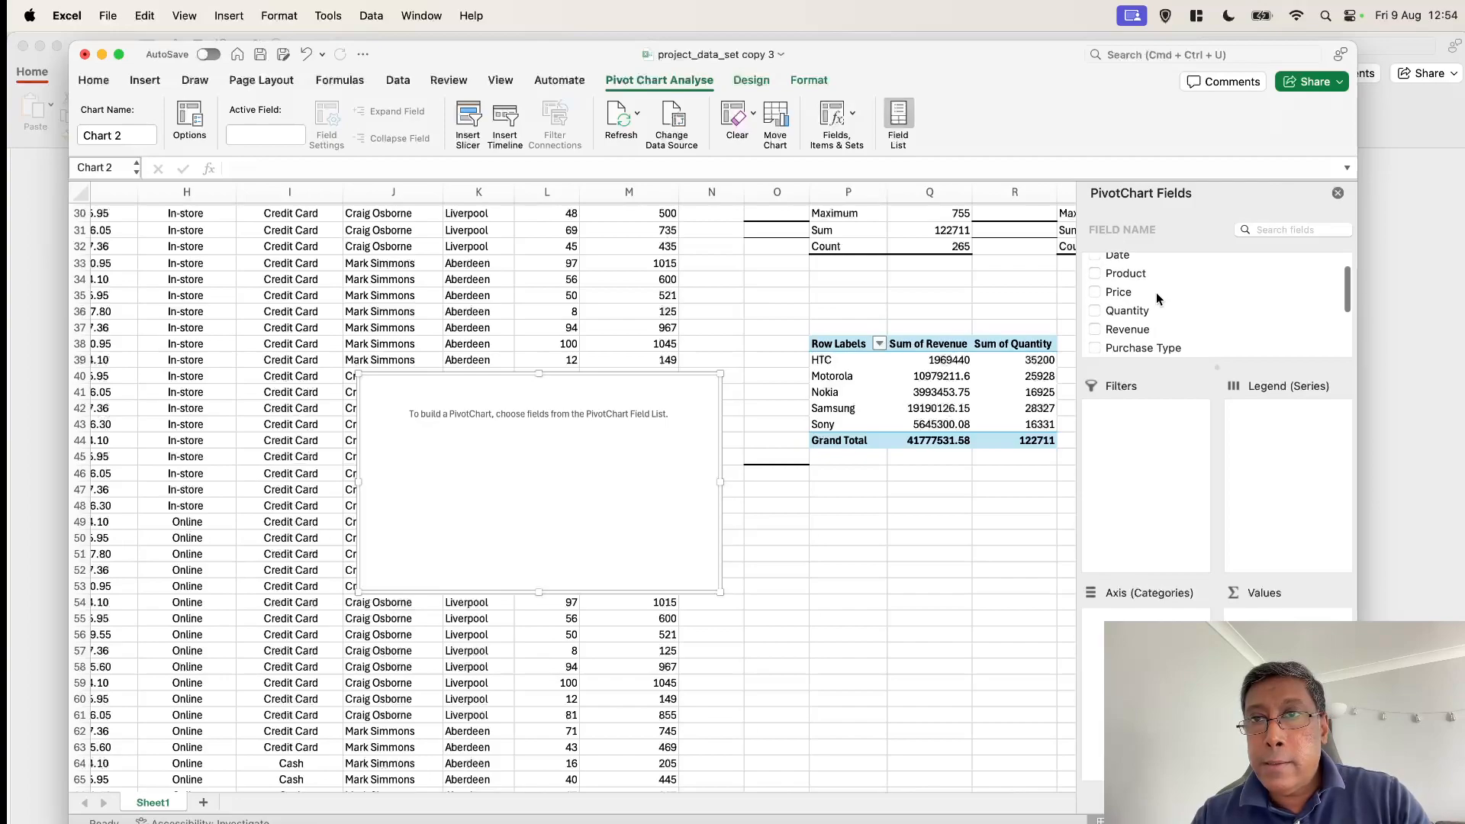
left_click(1095, 271)
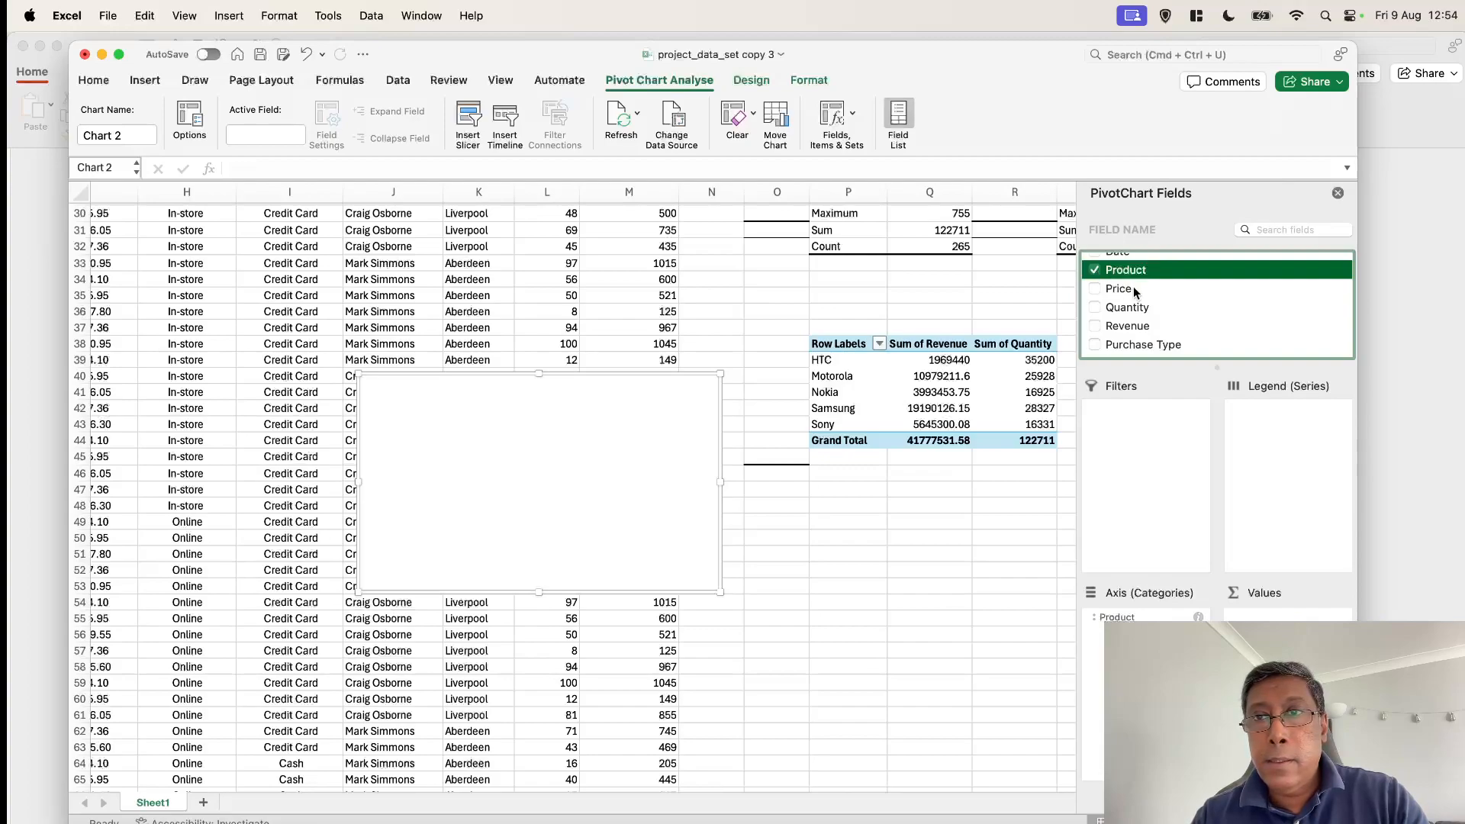
left_click(1096, 308)
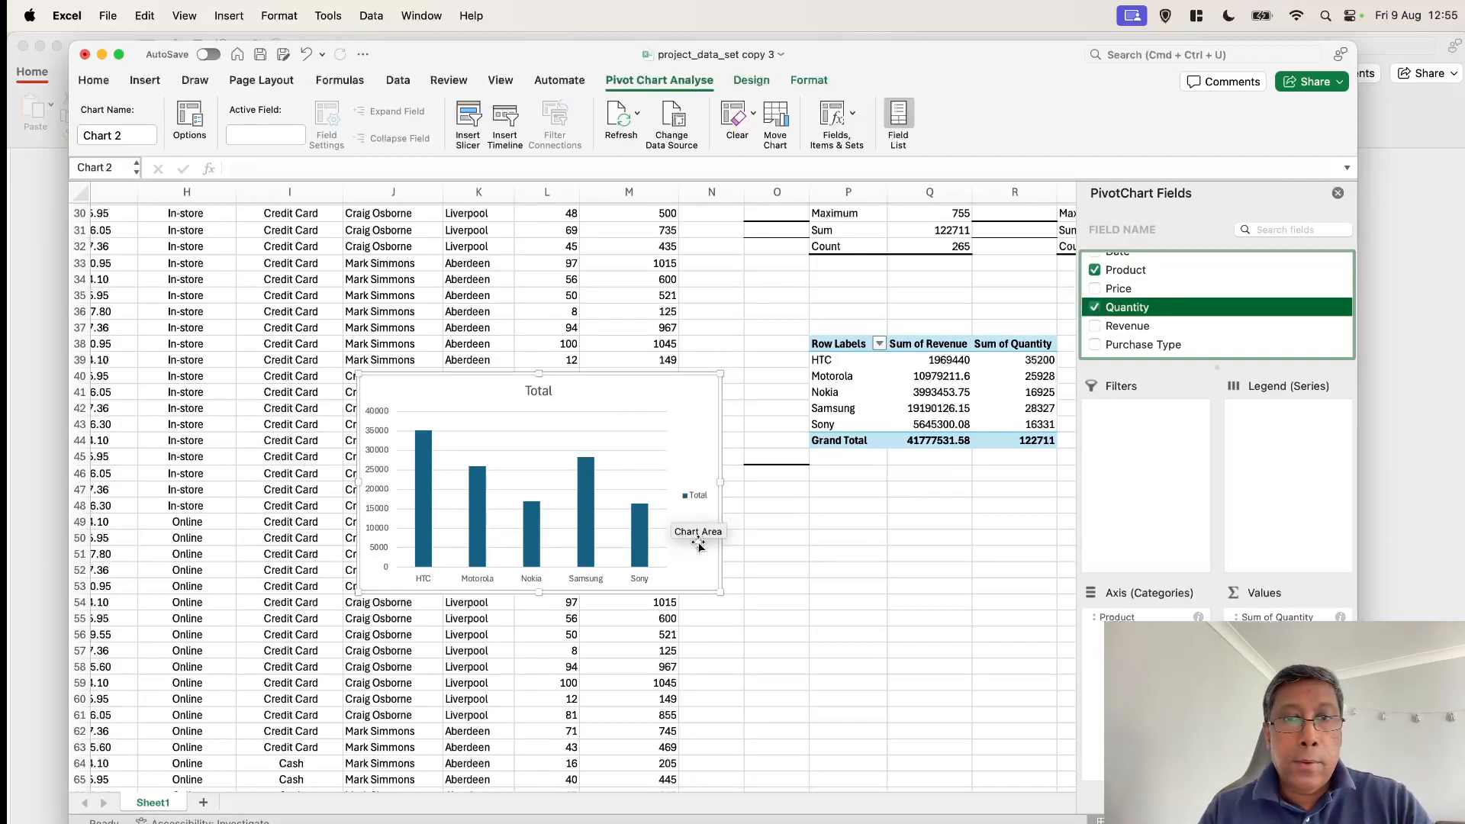
Enlarge the PivotChart and compare the products' quantity bars against the best- and least-selling questions on the PowerPoint slide
left_click_drag(723, 593, 818, 616)
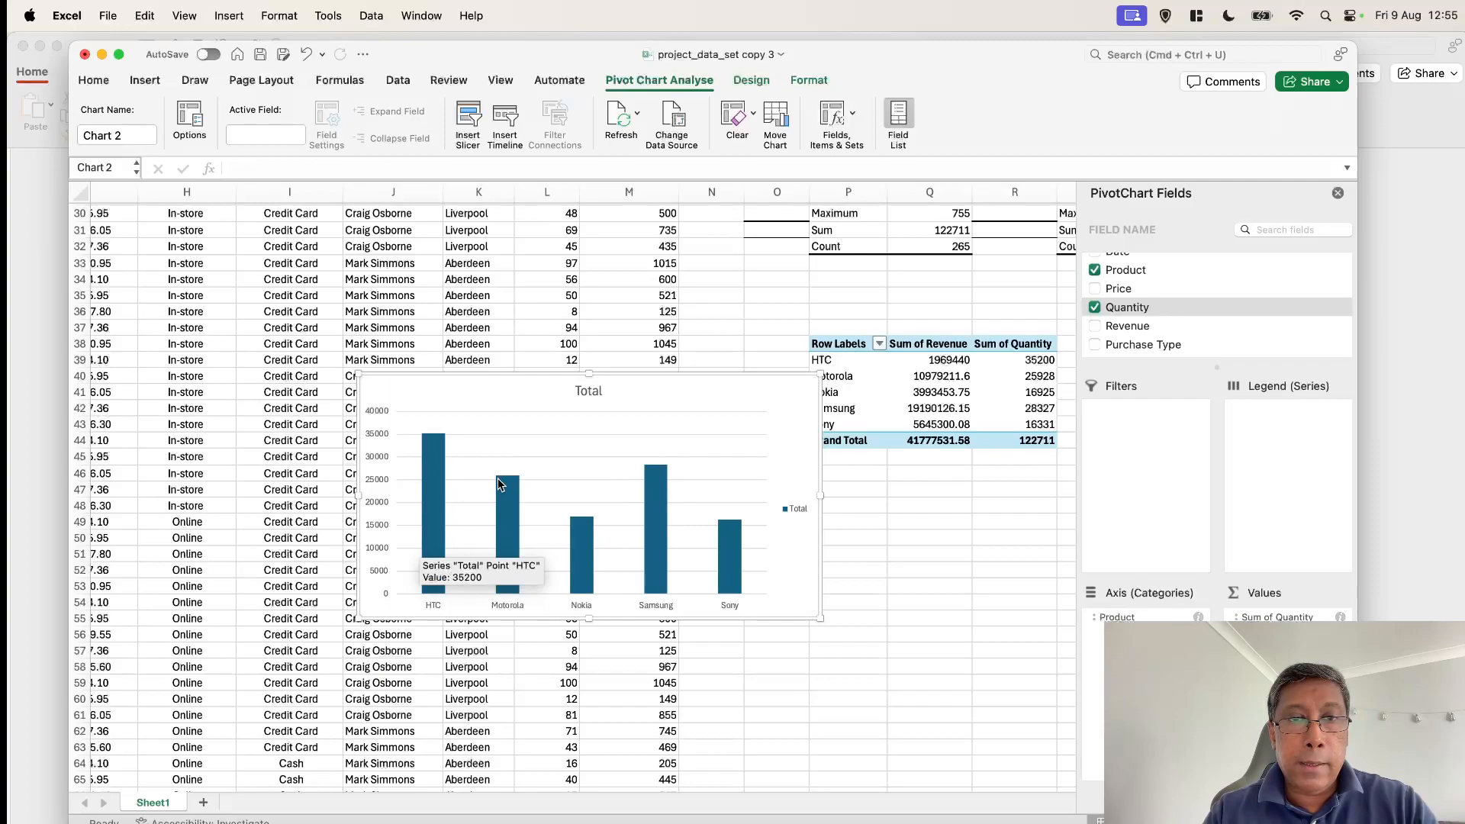
mouse_move(498, 483)
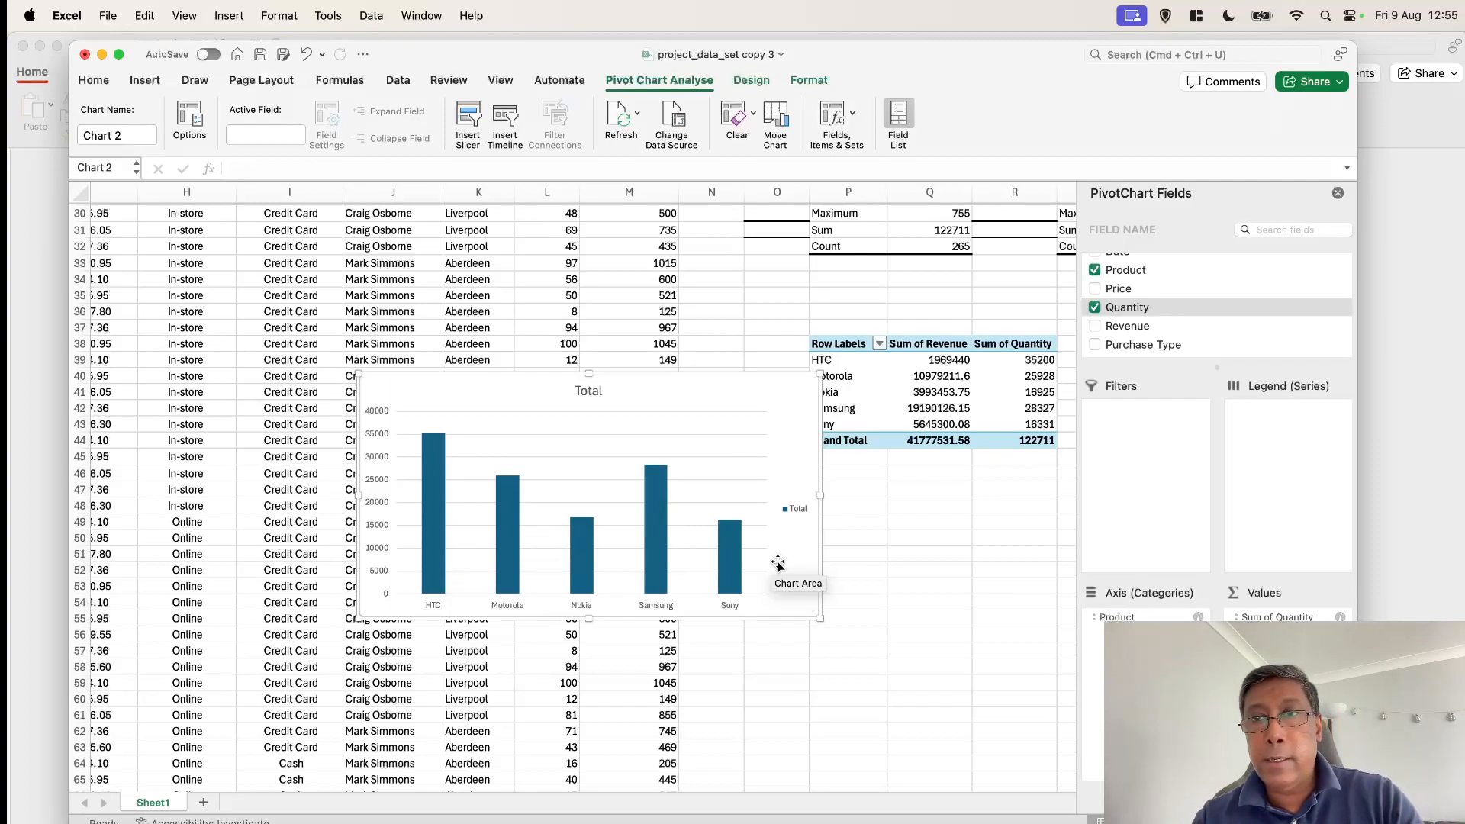
mouse_move(434, 490)
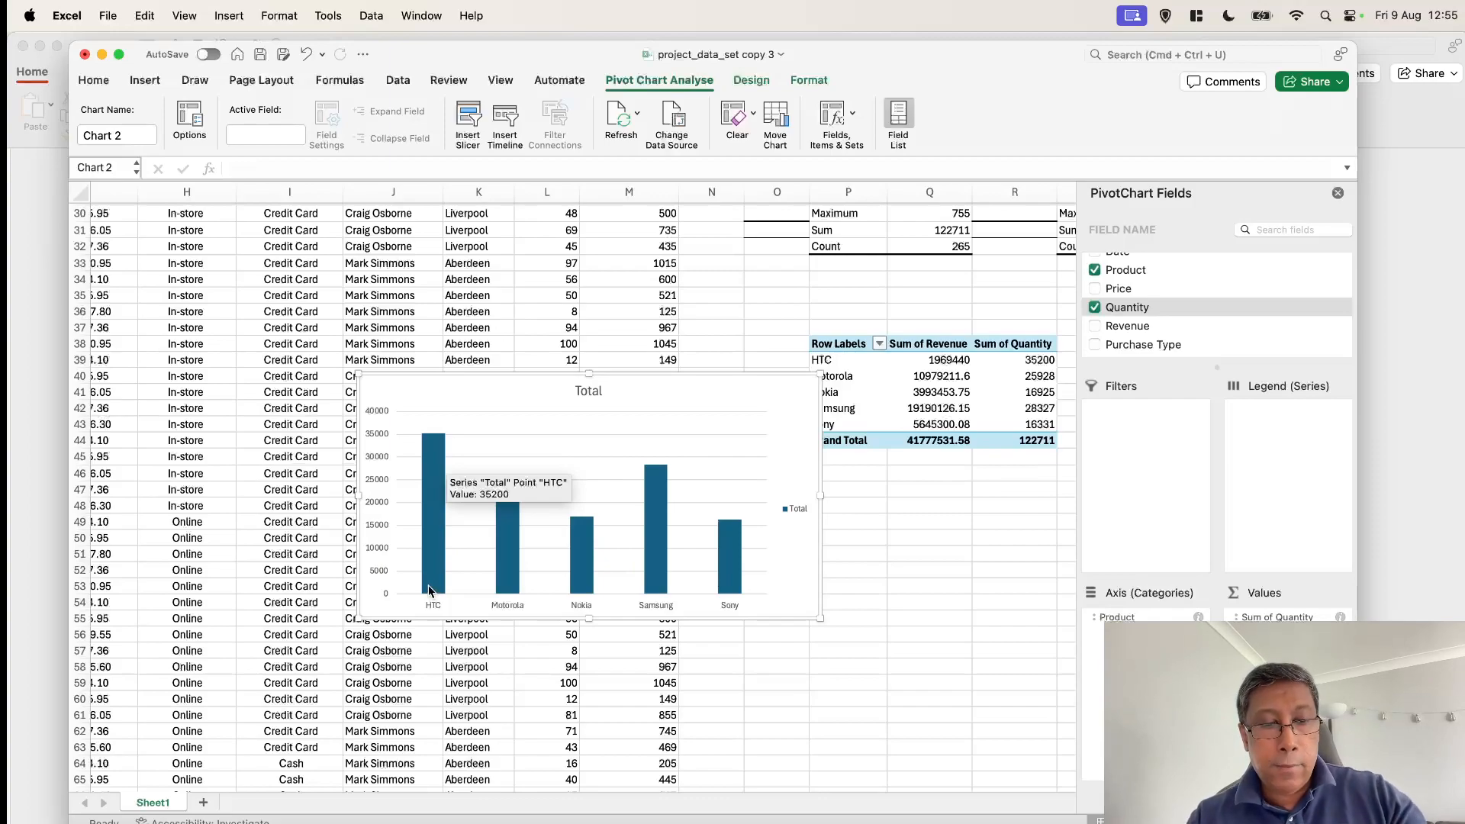
key("super+Tab")
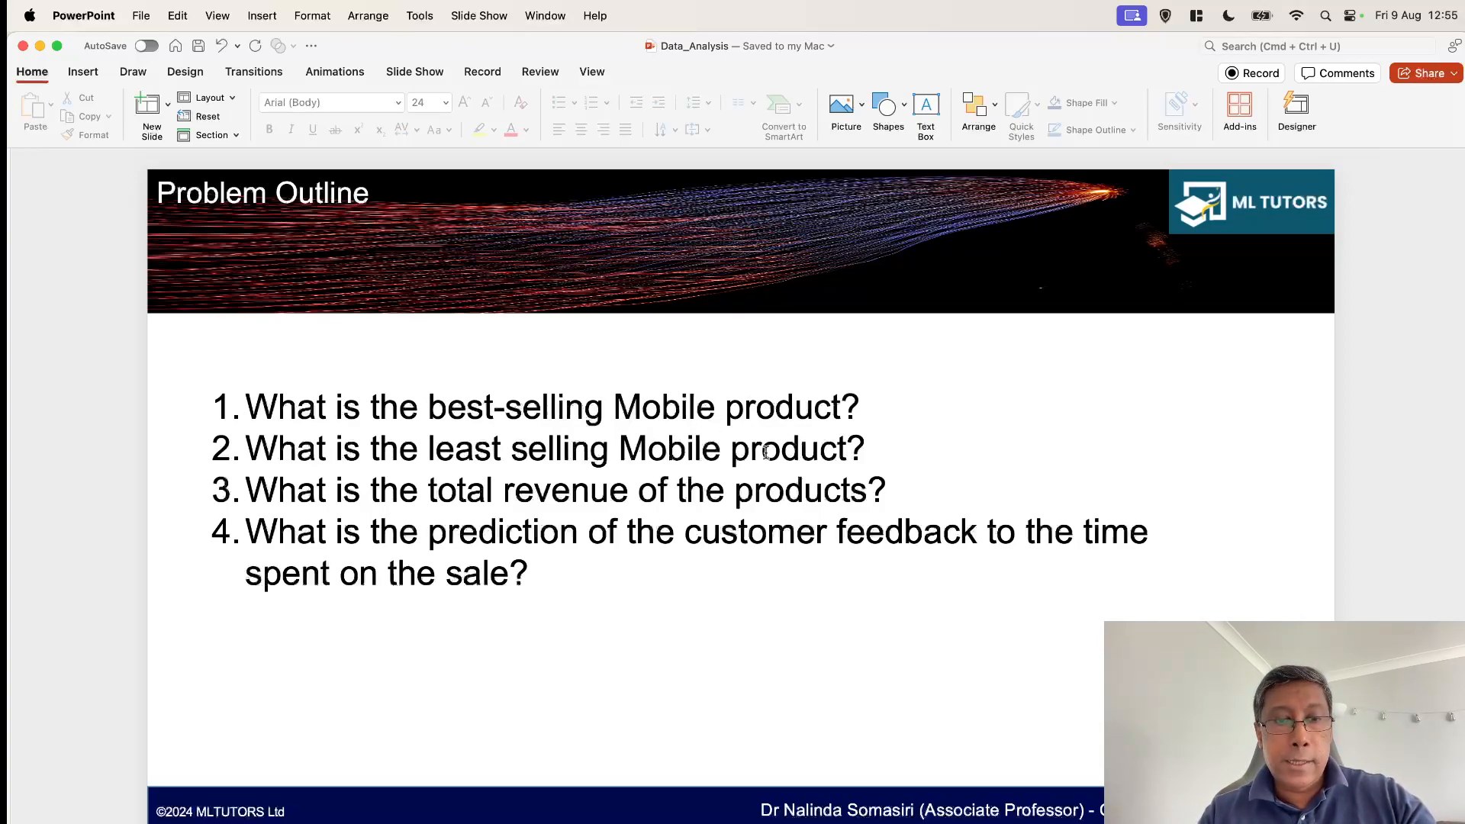
key("super+Tab")
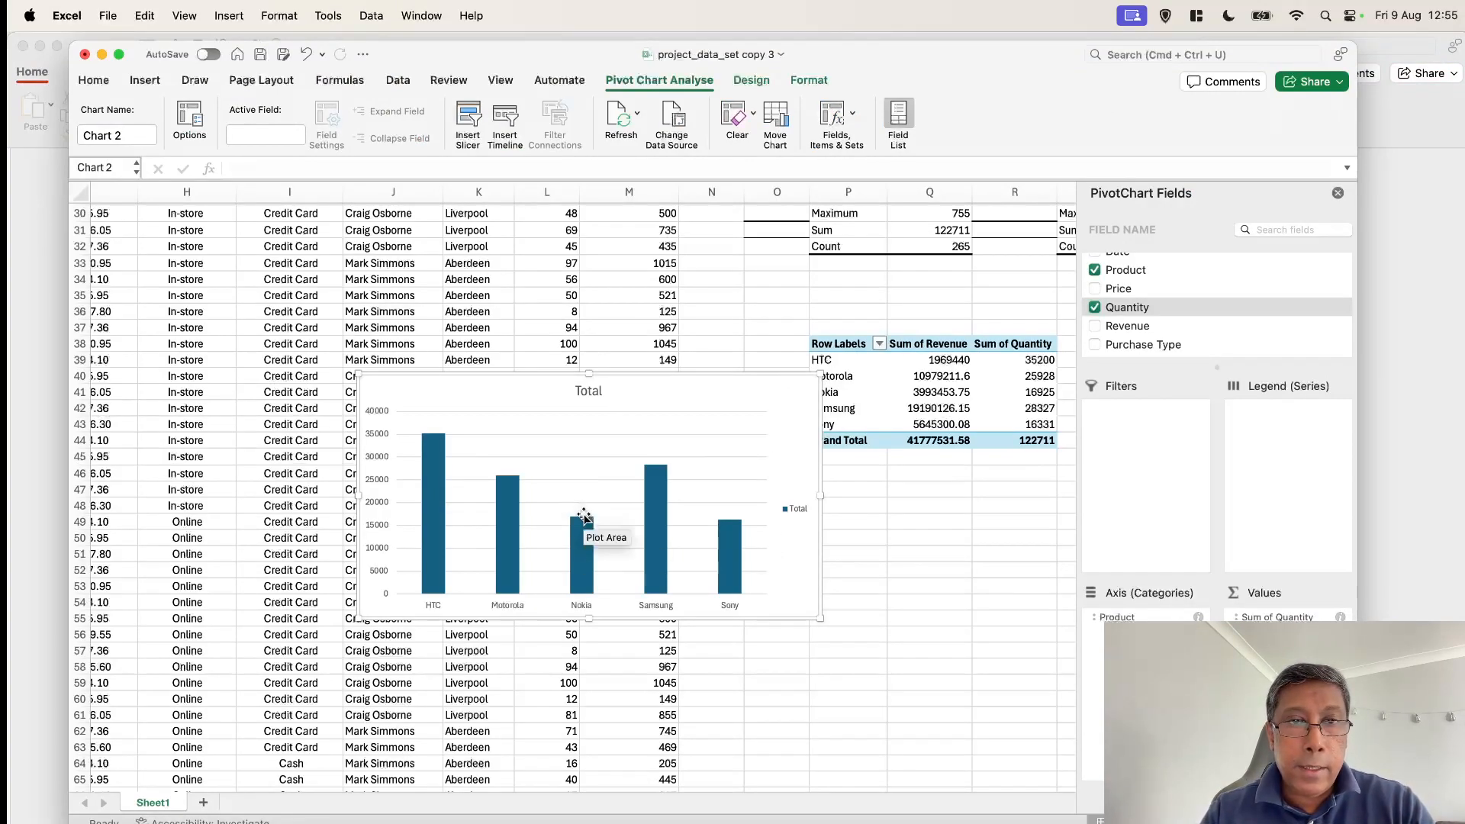
mouse_move(580, 517)
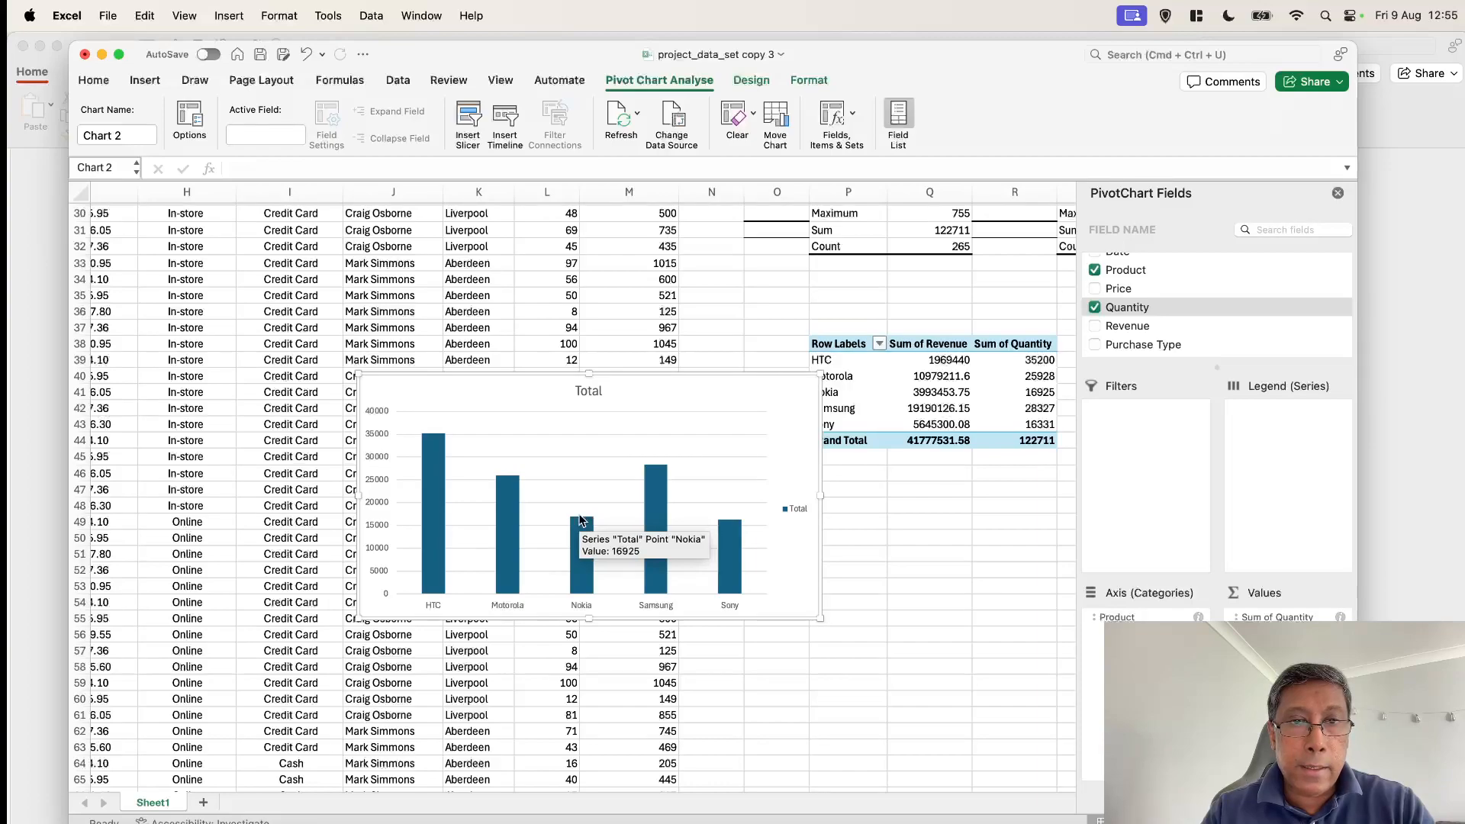
mouse_move(730, 525)
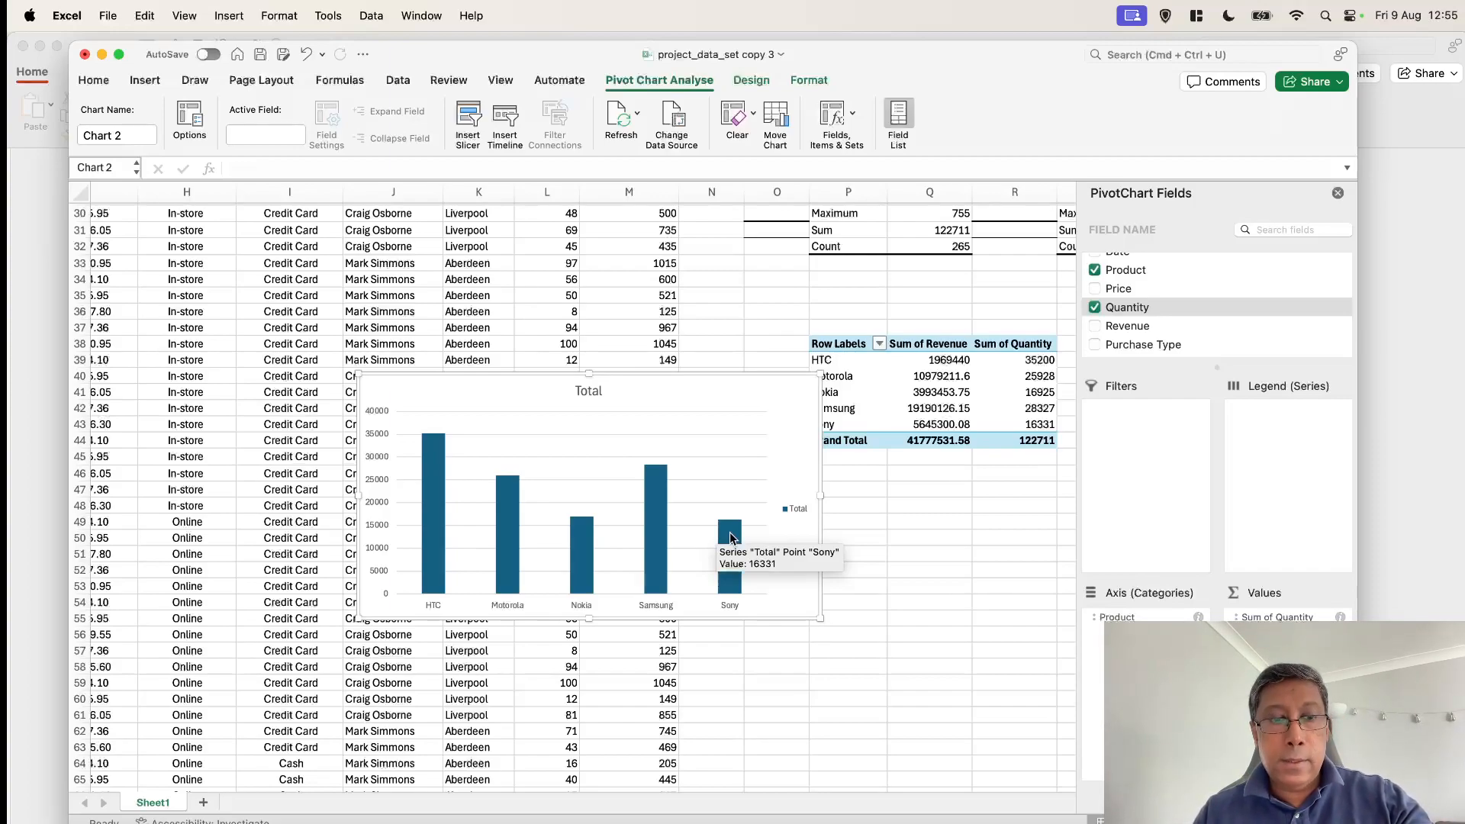
Check the slide's questions in PowerPoint, return to Excel, and reposition and enlarge the PivotChart to cover about columns I to N, rows 37 to 56
key("super+Tab")
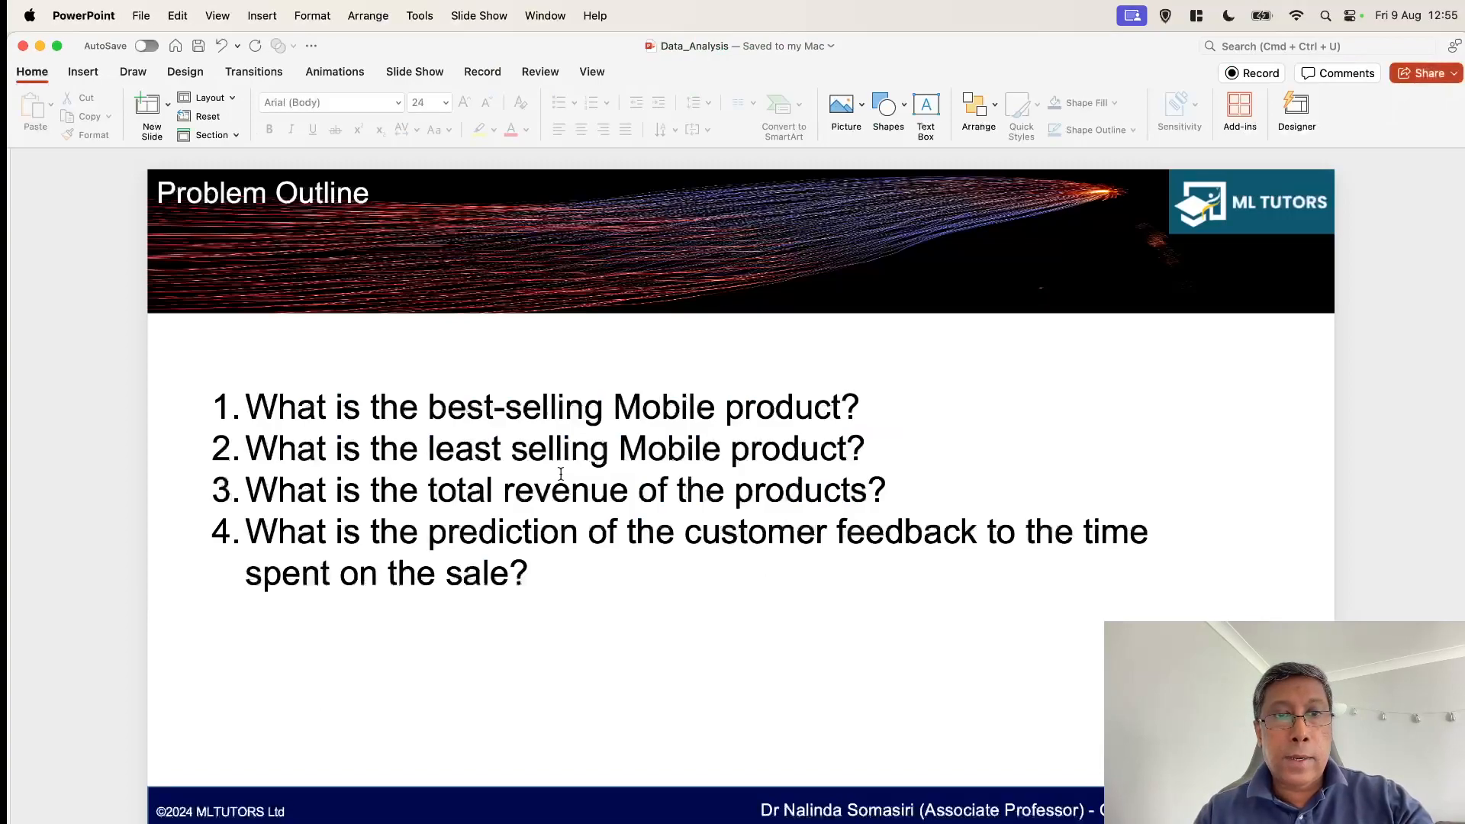
key("super+Tab")
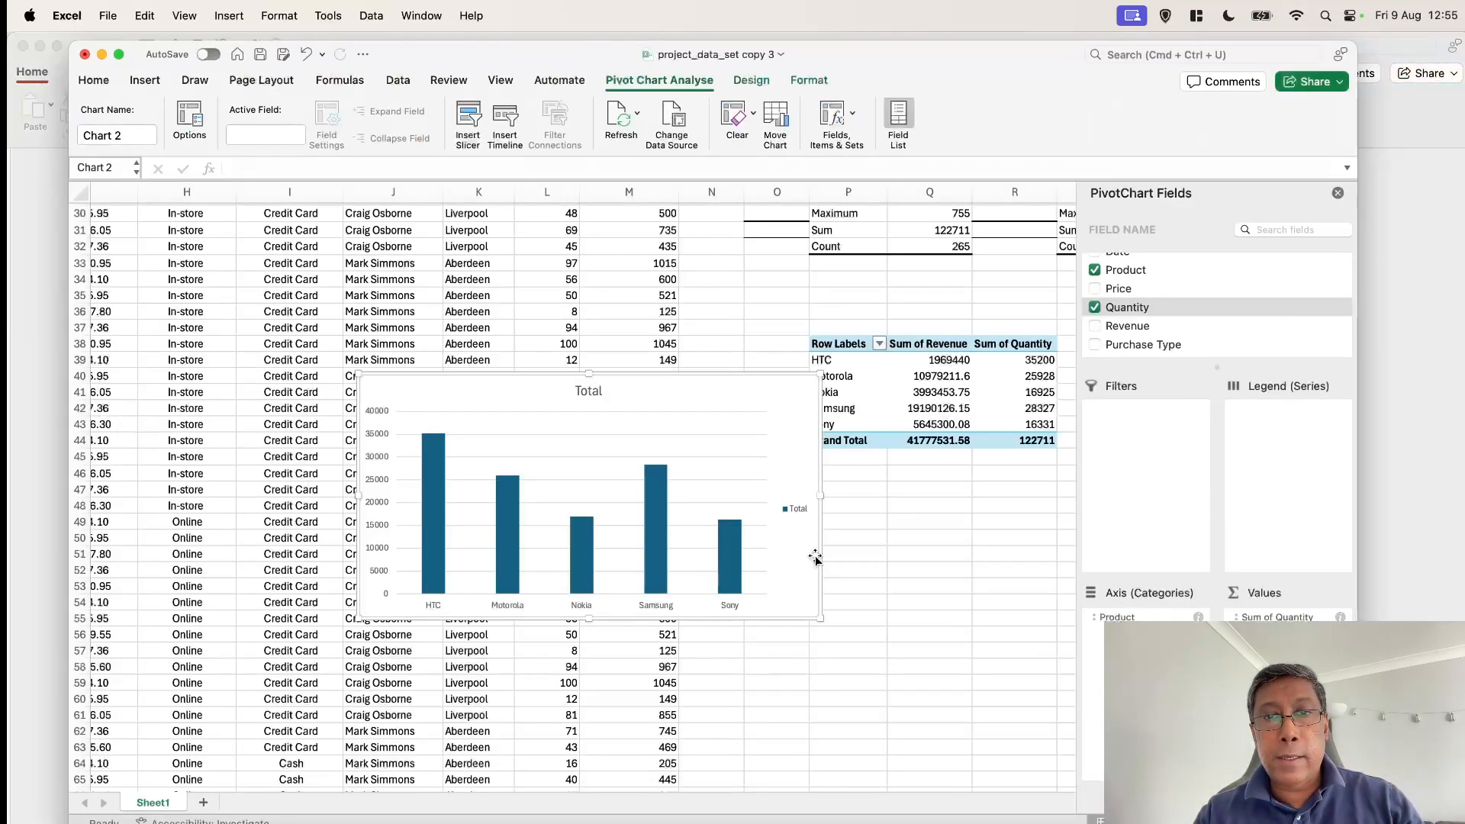
left_click_drag(624, 378, 526, 330)
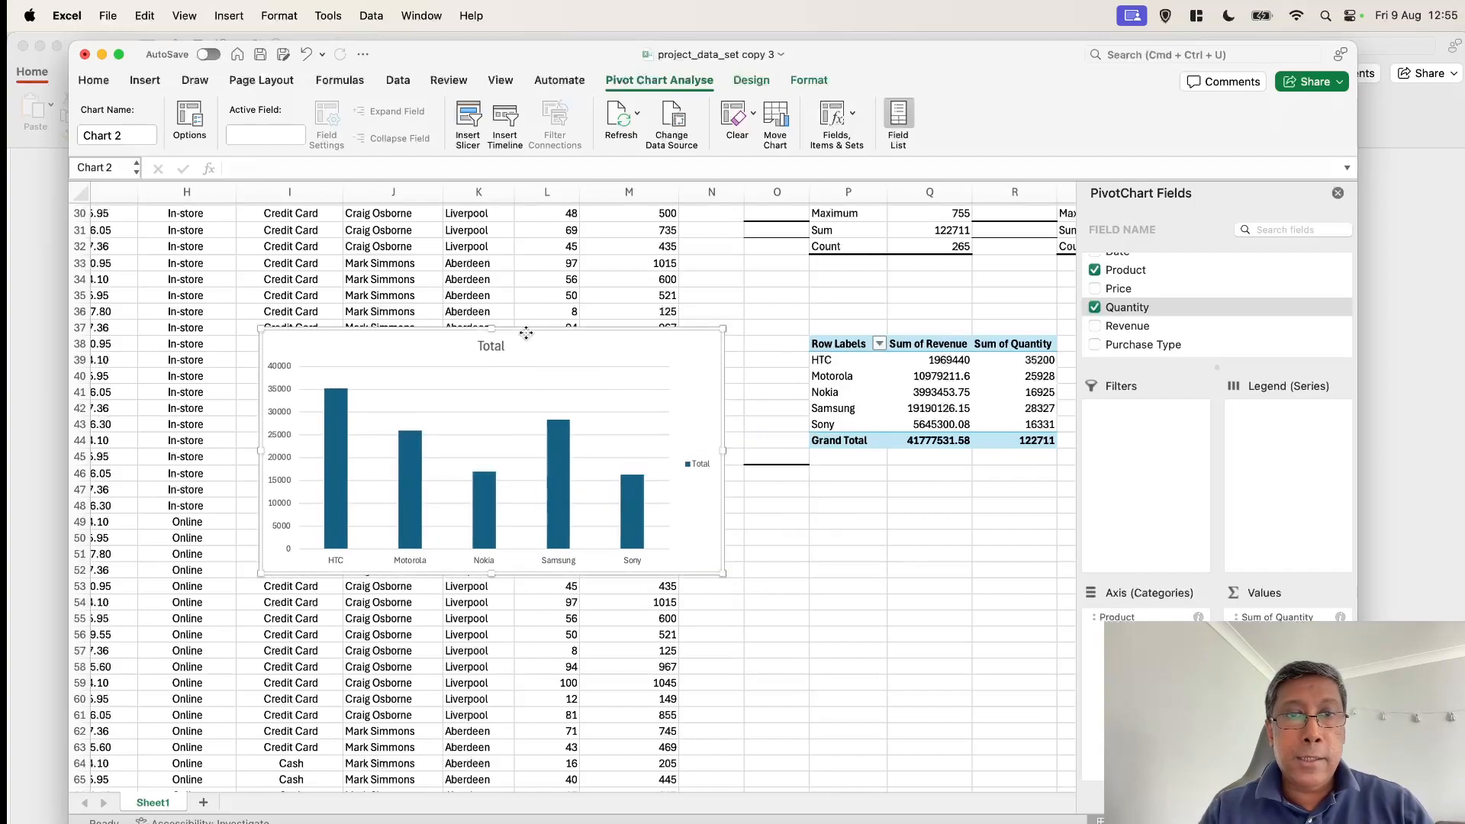
left_click_drag(724, 573, 763, 642)
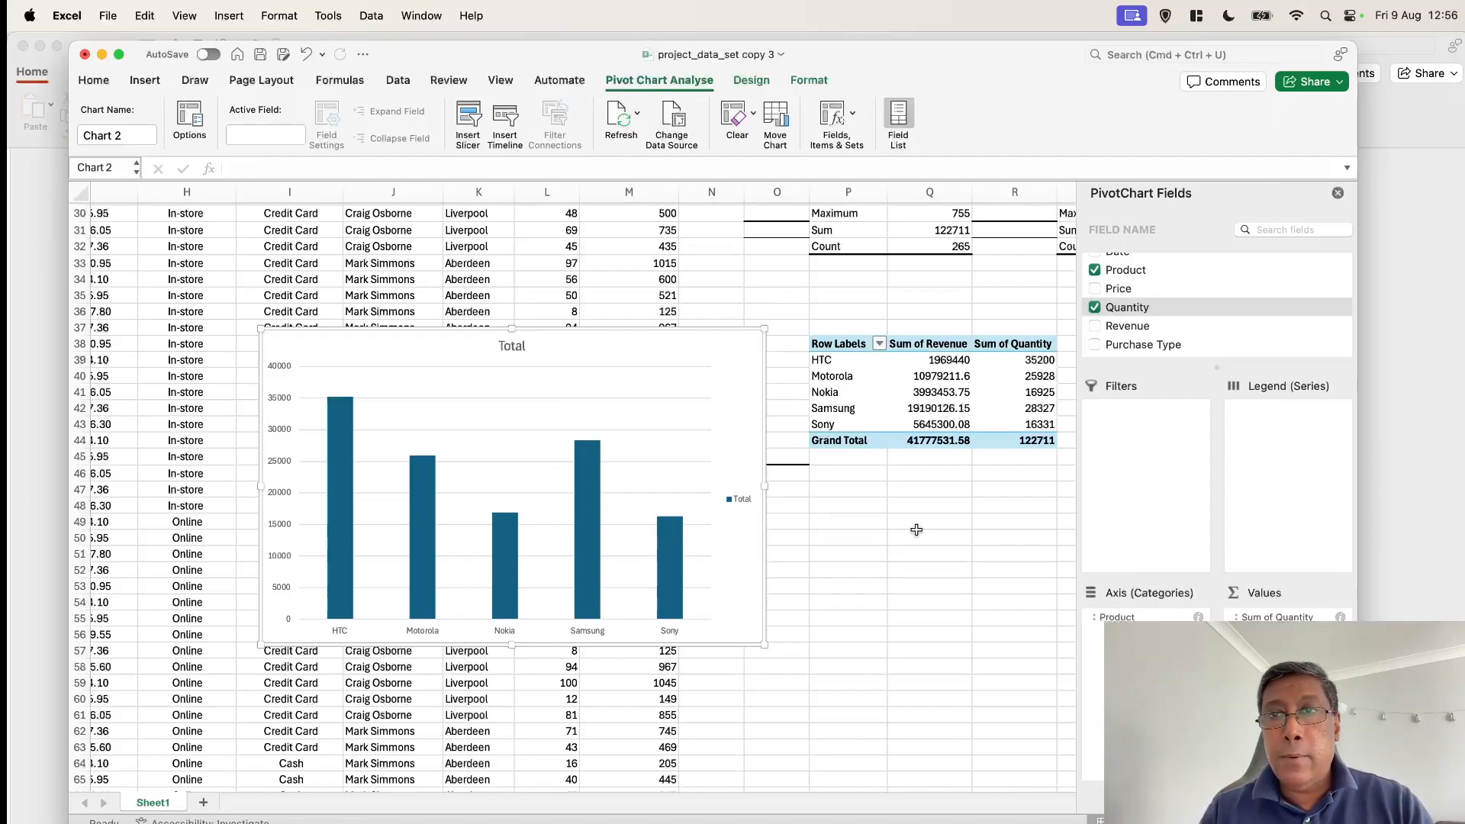
Check the total revenue question in PowerPoint, return to Excel, add the Revenue field to the PivotChart and widen the chart into column P
key("super+Tab")
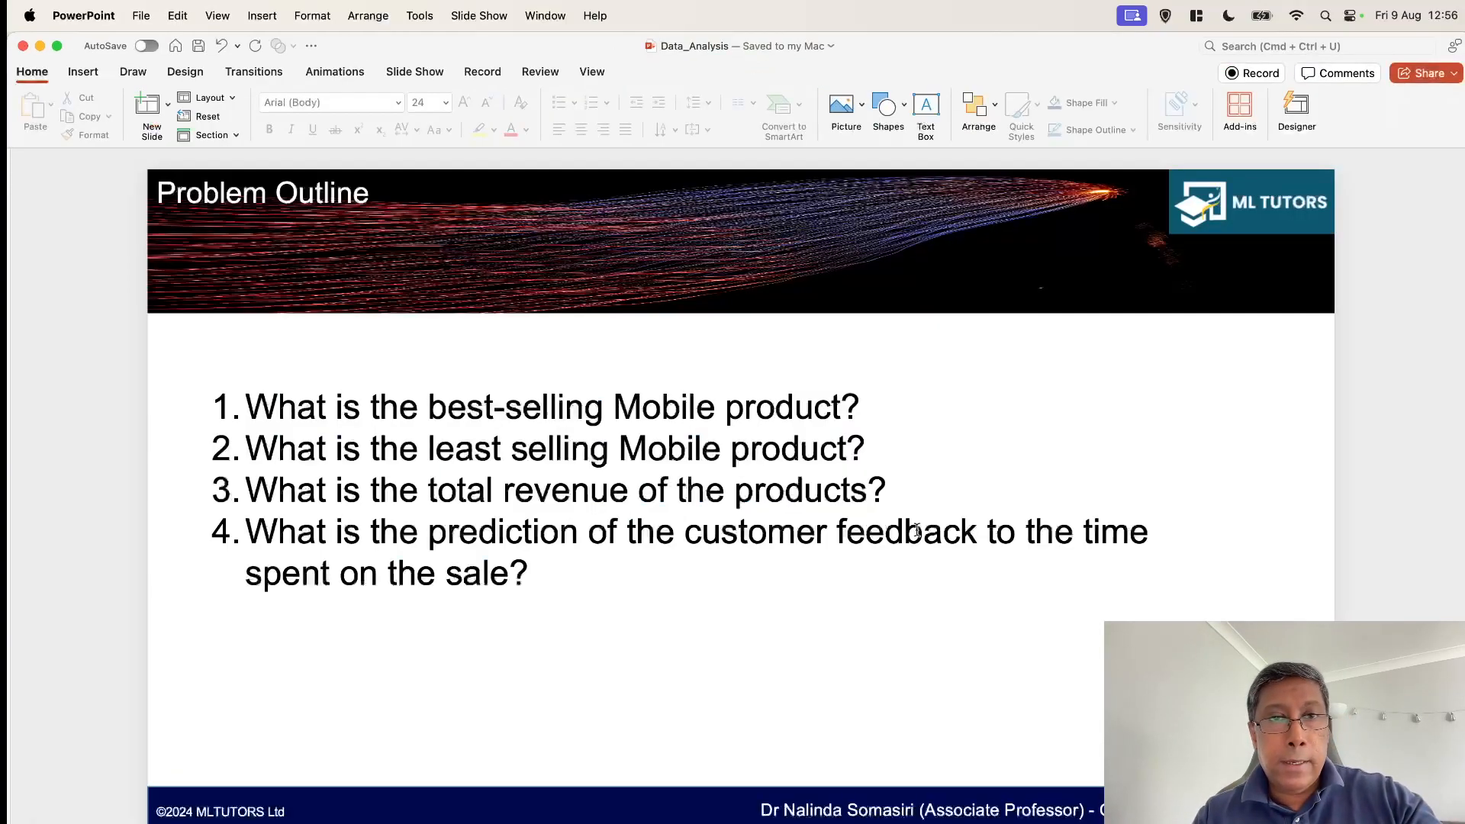
key("super+Tab")
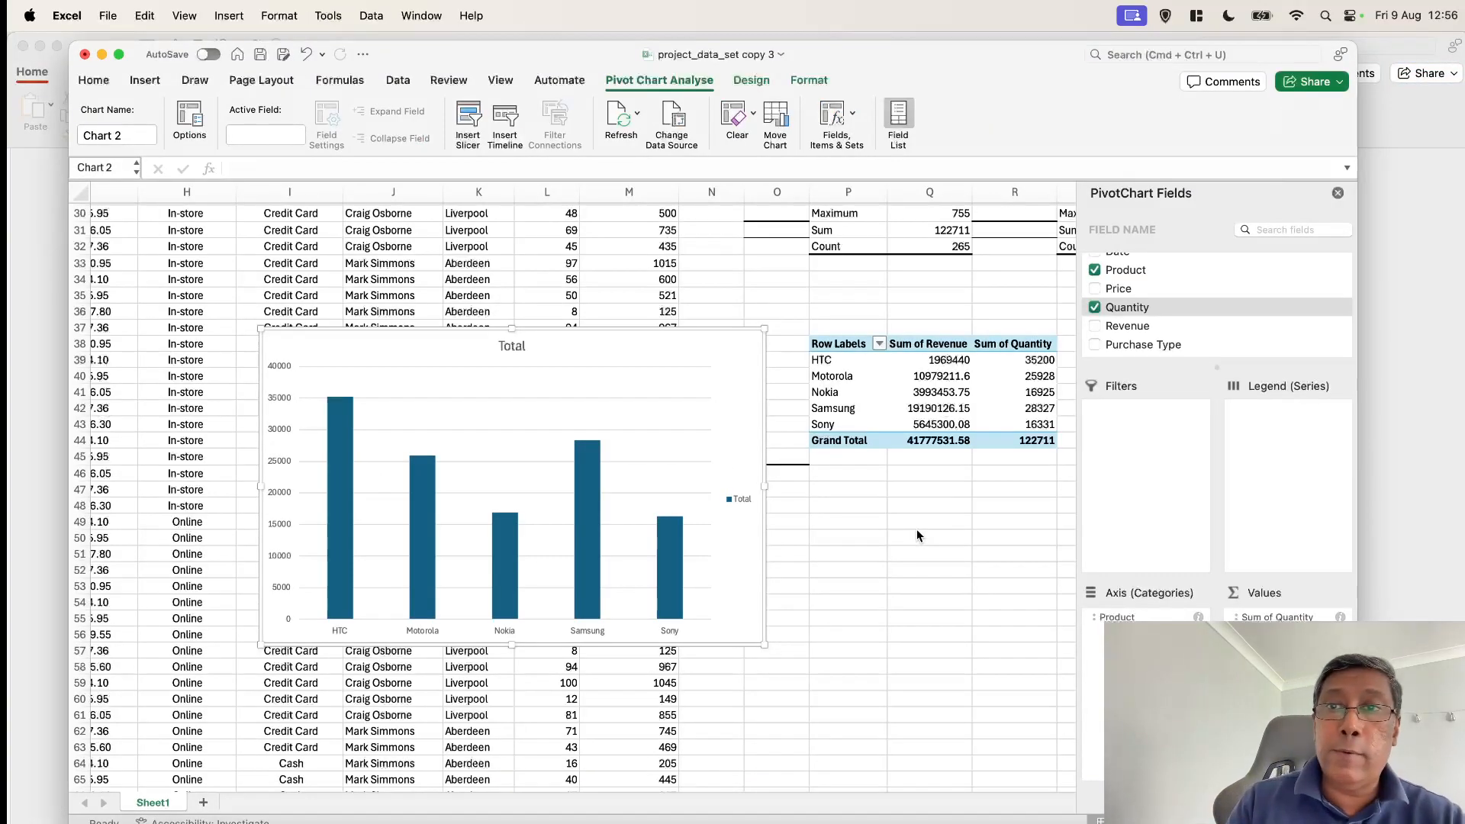
left_click(1096, 328)
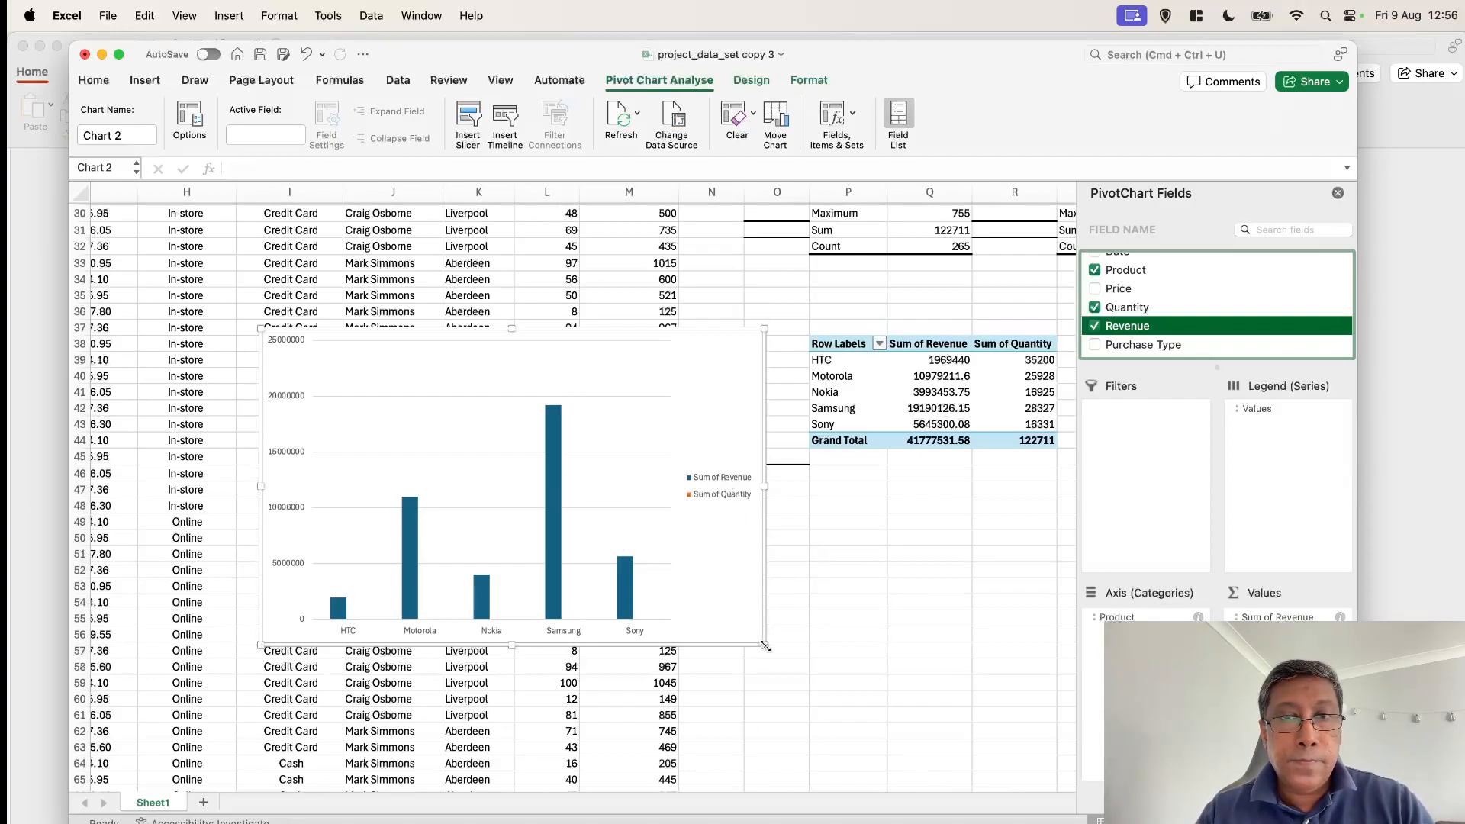
left_click_drag(766, 647, 837, 656)
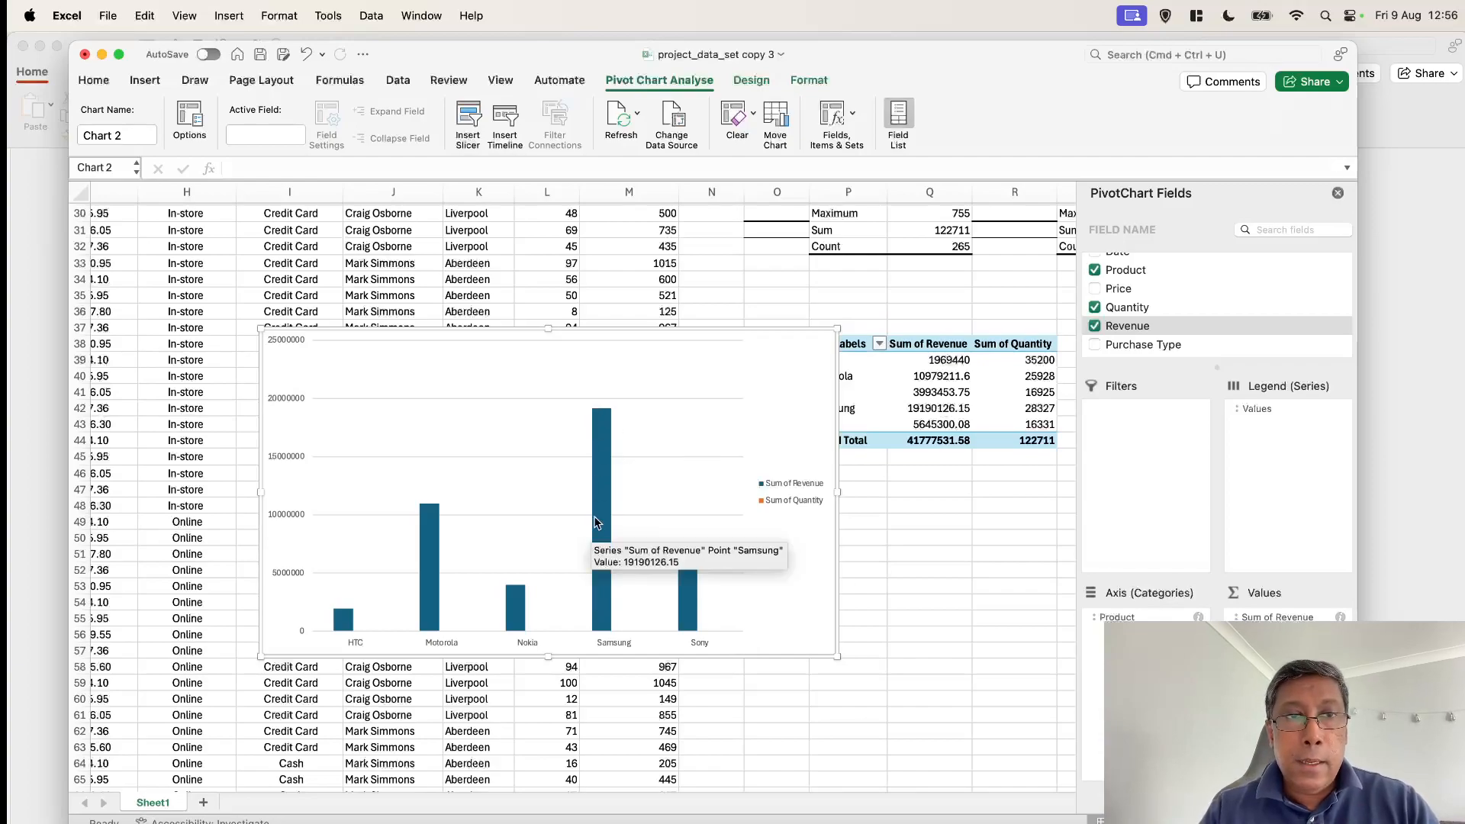
Examine the Sum of Revenue bars for HTC and Samsung, the product prices in the data table, and the pivot tables beside the chart
scroll(495, 491, "down", 1)
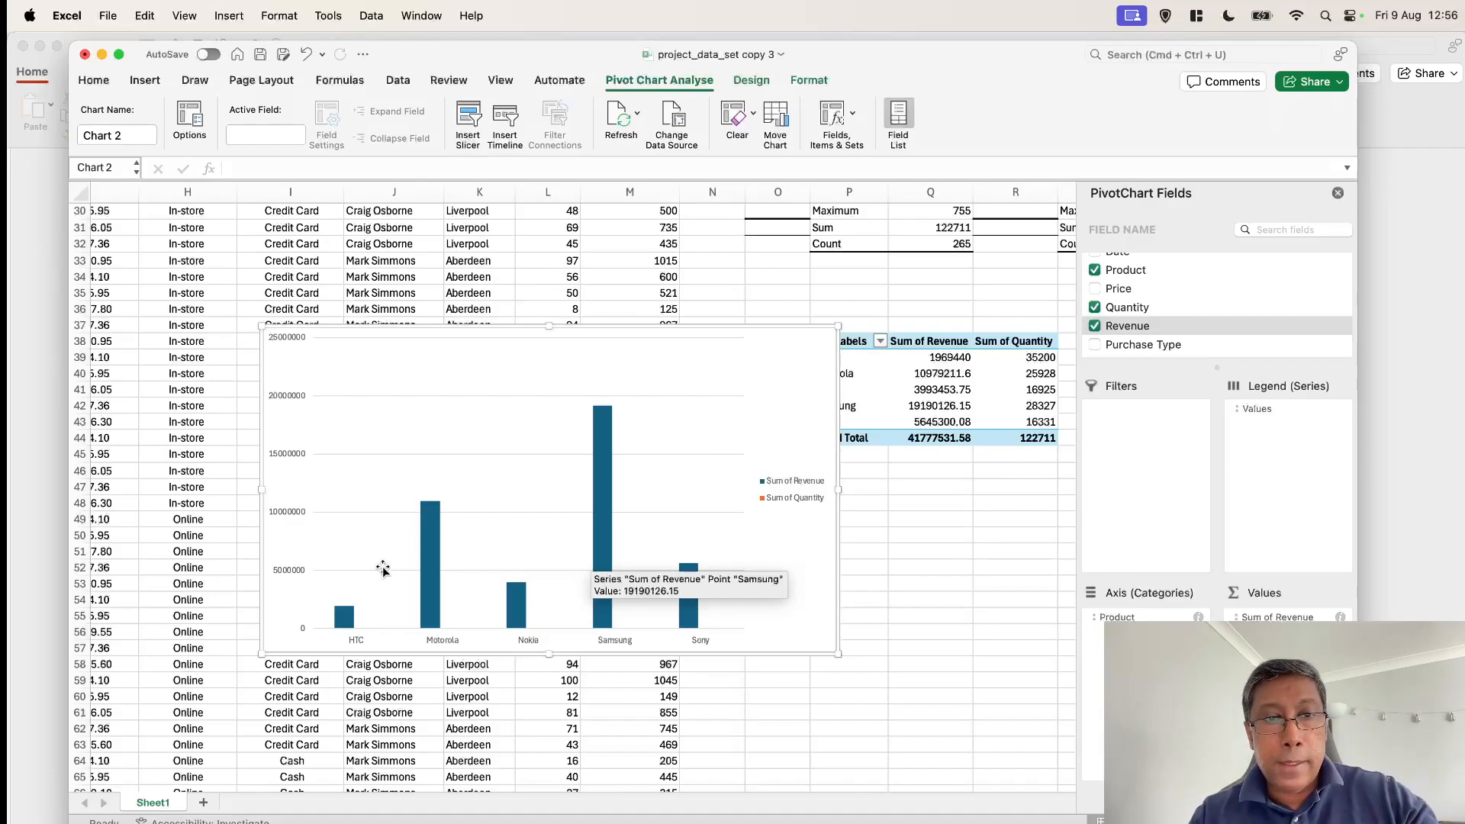
mouse_move(356, 616)
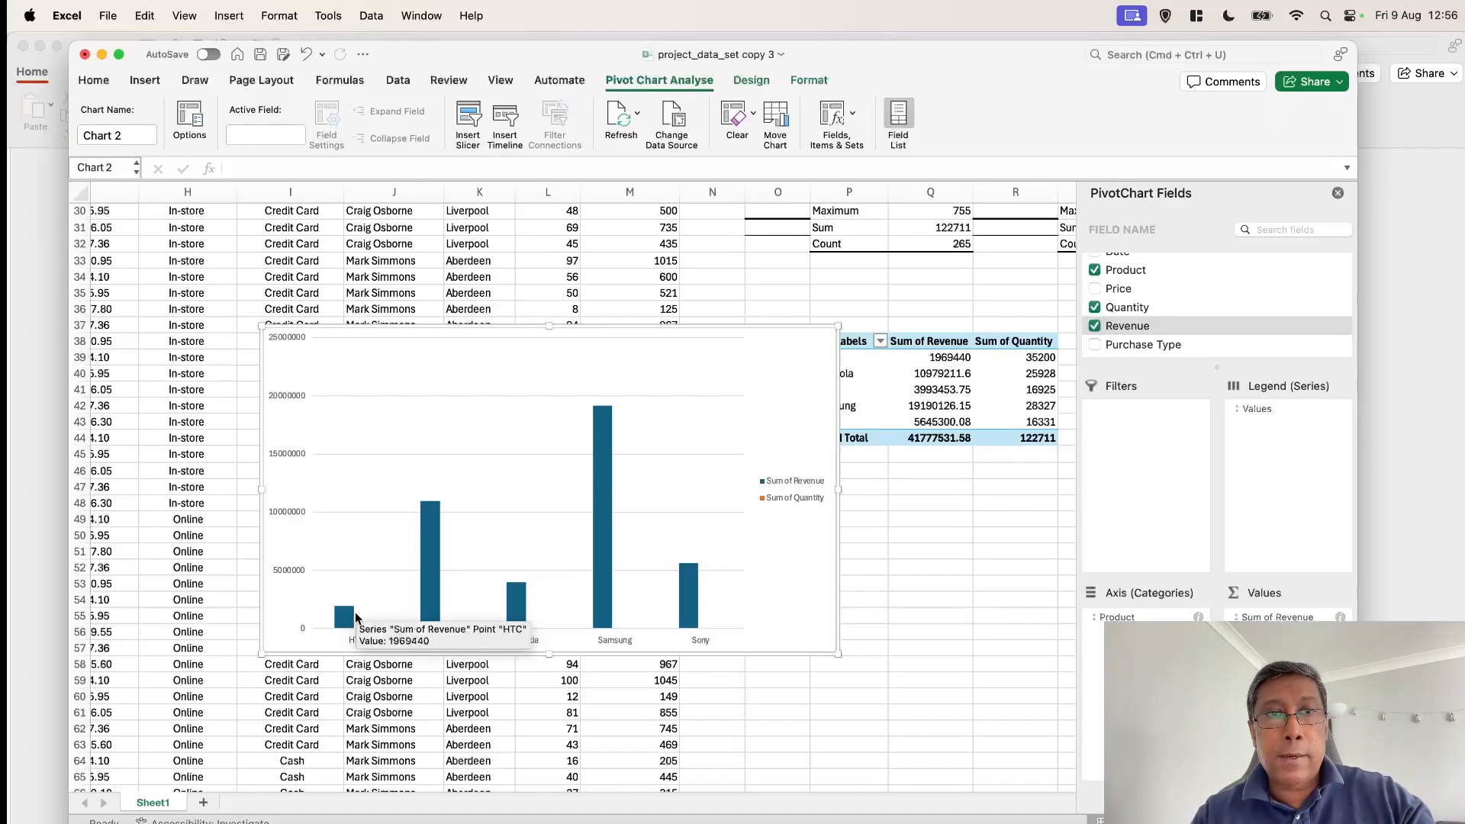
scroll(434, 256, "up", 10)
scroll(433, 255, "left", 4)
scroll(433, 256, "up", 3)
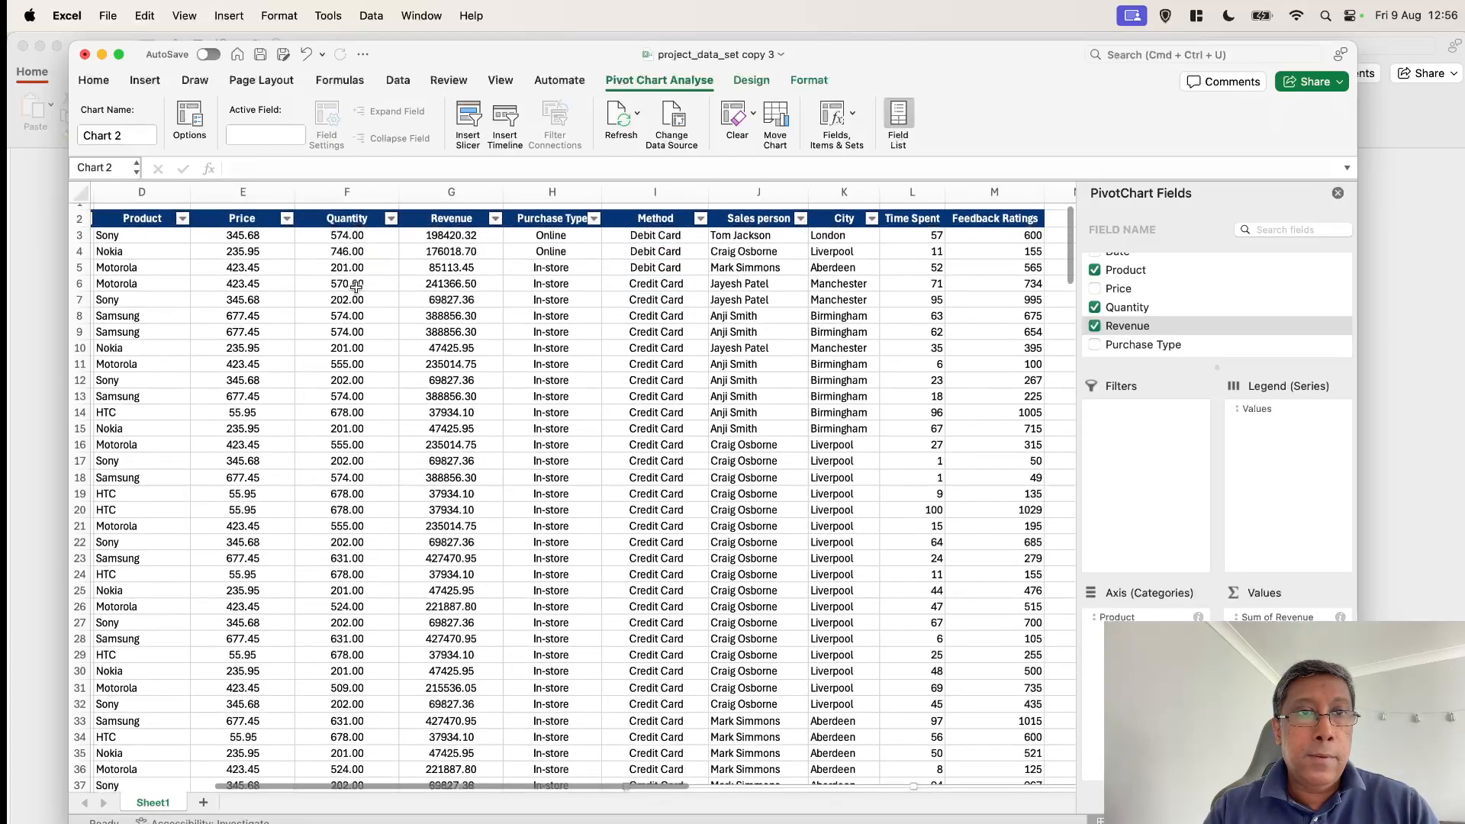
scroll(356, 286, "left", 2)
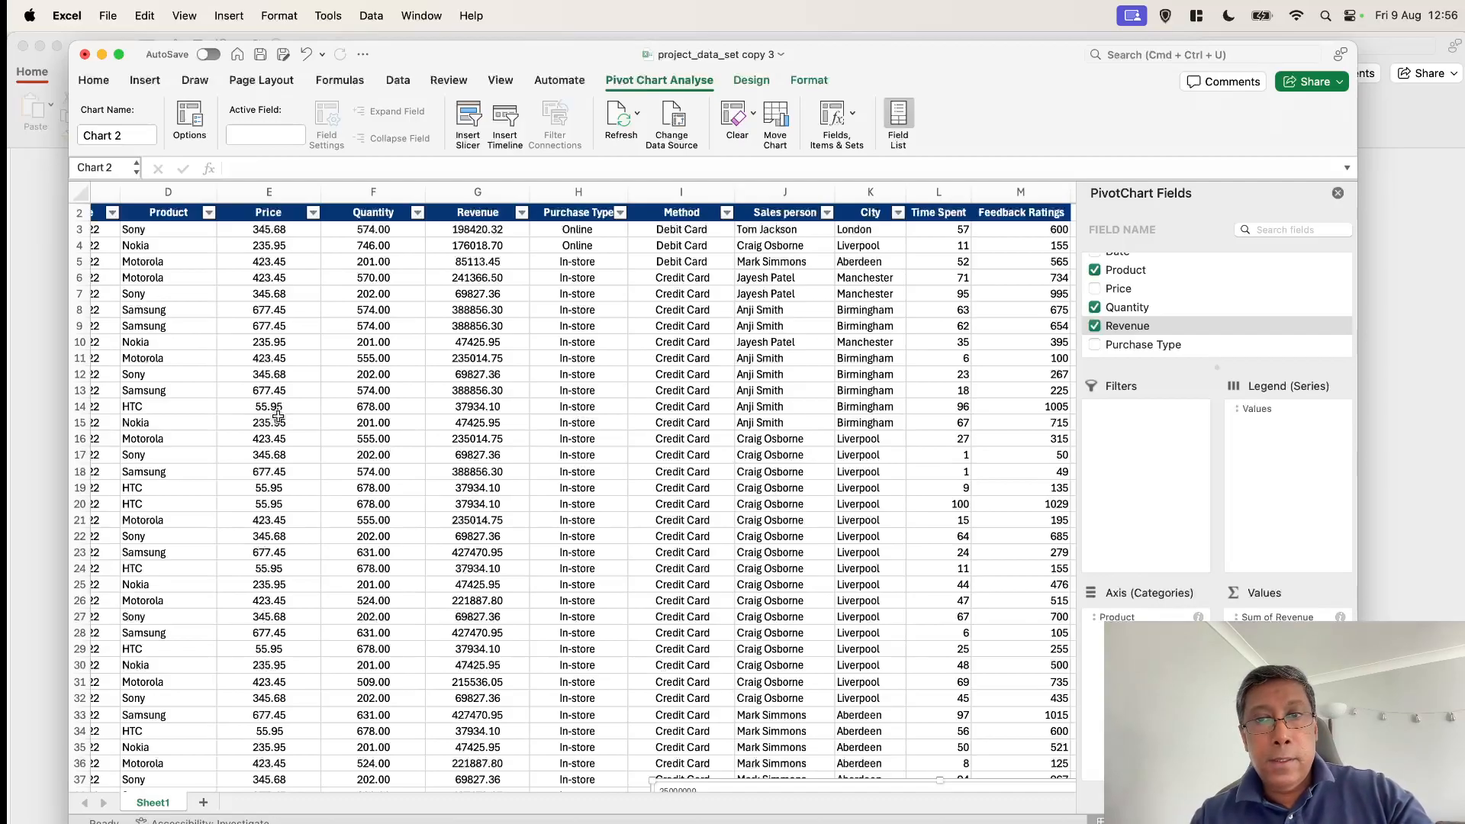
scroll(283, 412, "right", 10)
scroll(290, 405, "down", 4)
scroll(295, 401, "down", 10)
scroll(295, 400, "up", 3)
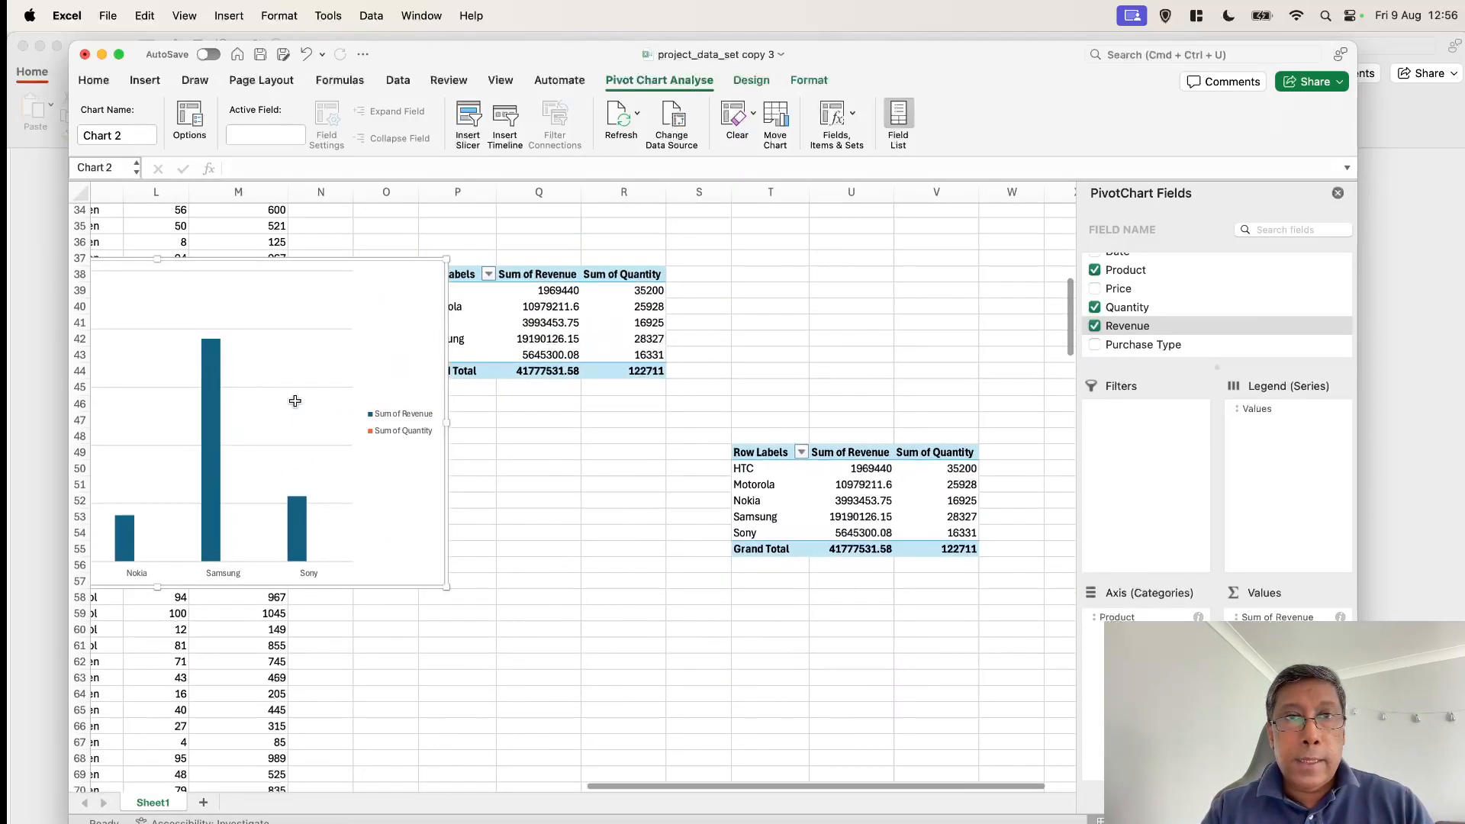
scroll(295, 400, "down", 1)
scroll(294, 400, "left", 1)
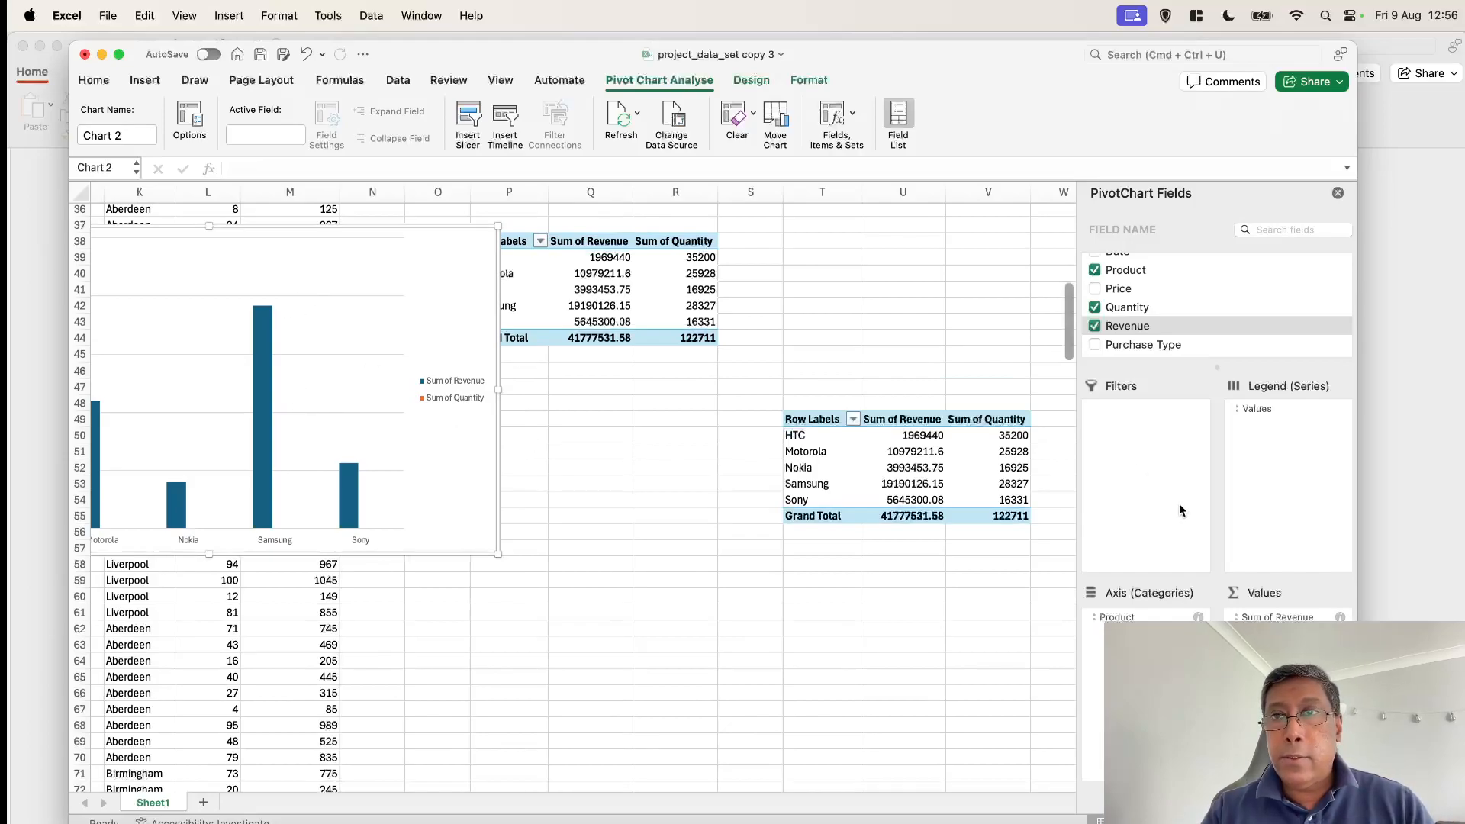
scroll(735, 586, "up", 1)
scroll(734, 586, "left", 2)
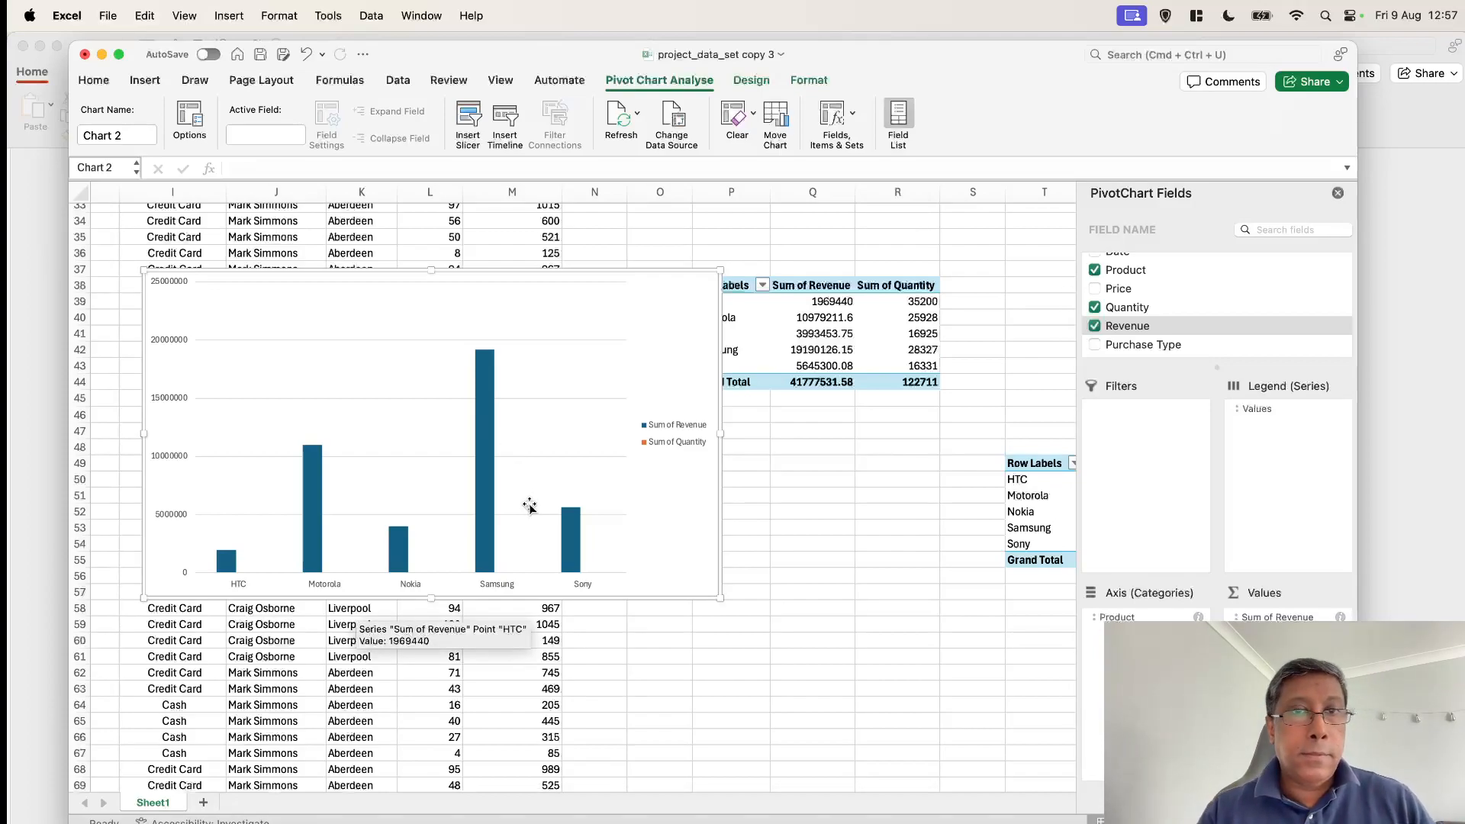
Read the customer feedback question in PowerPoint, return to Excel and examine the Time Spent and Feedback Ratings columns and the chart
key("super+Tab")
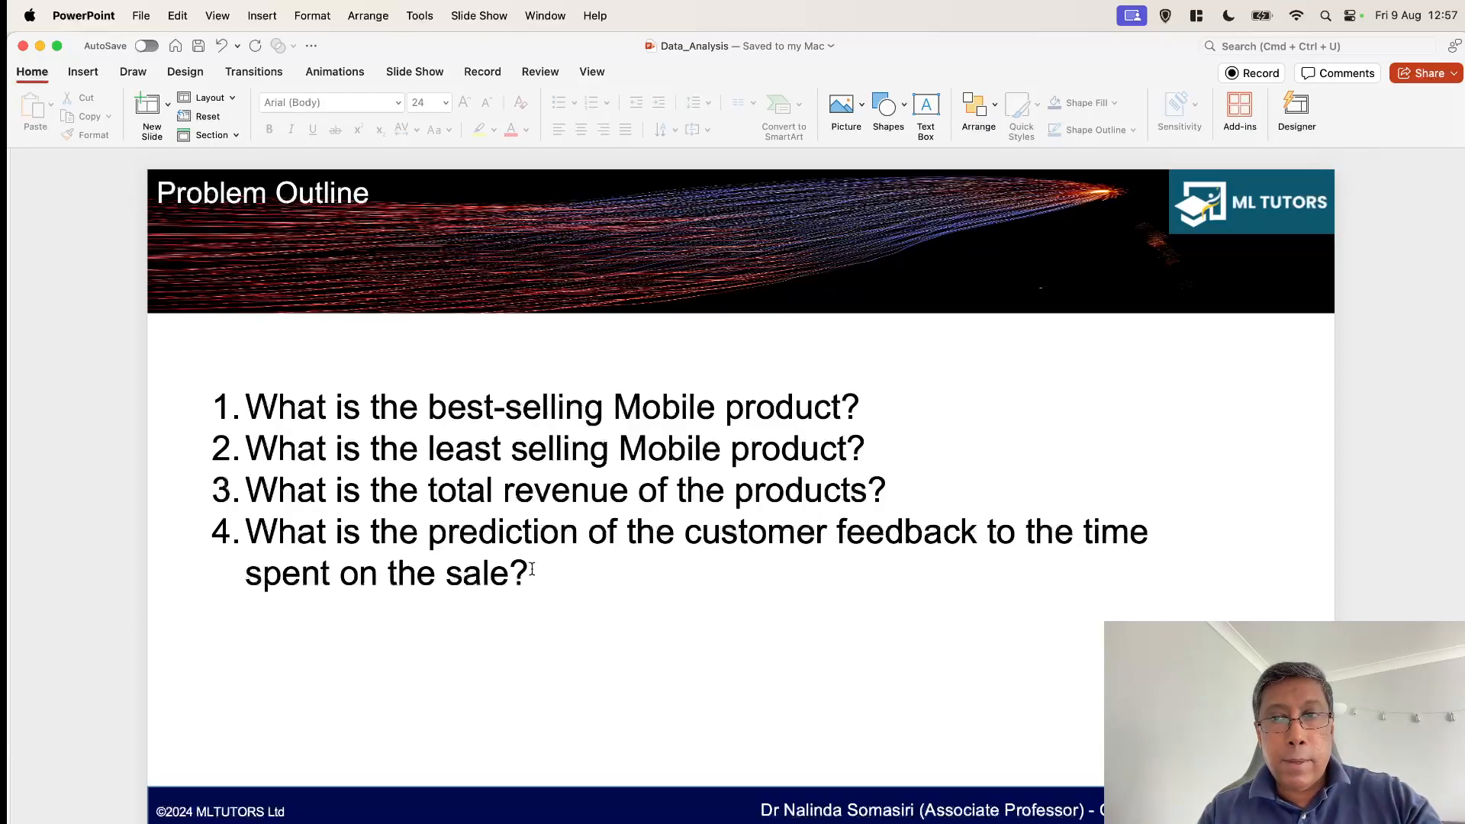
key("super+Tab")
scroll(612, 506, "up", 15)
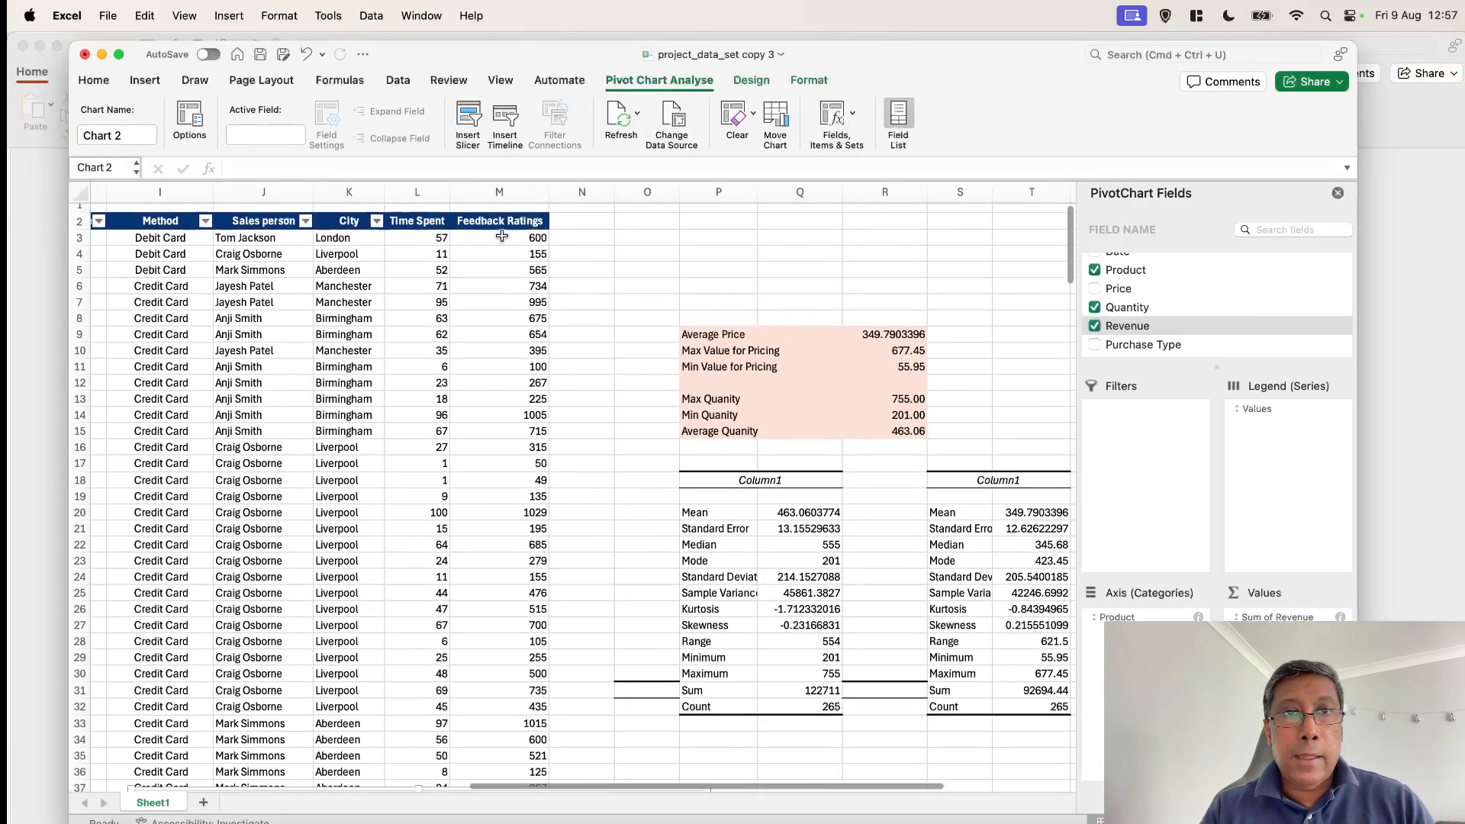
scroll(565, 402, "down", 10)
scroll(565, 402, "down", 3)
scroll(565, 402, "left", 2)
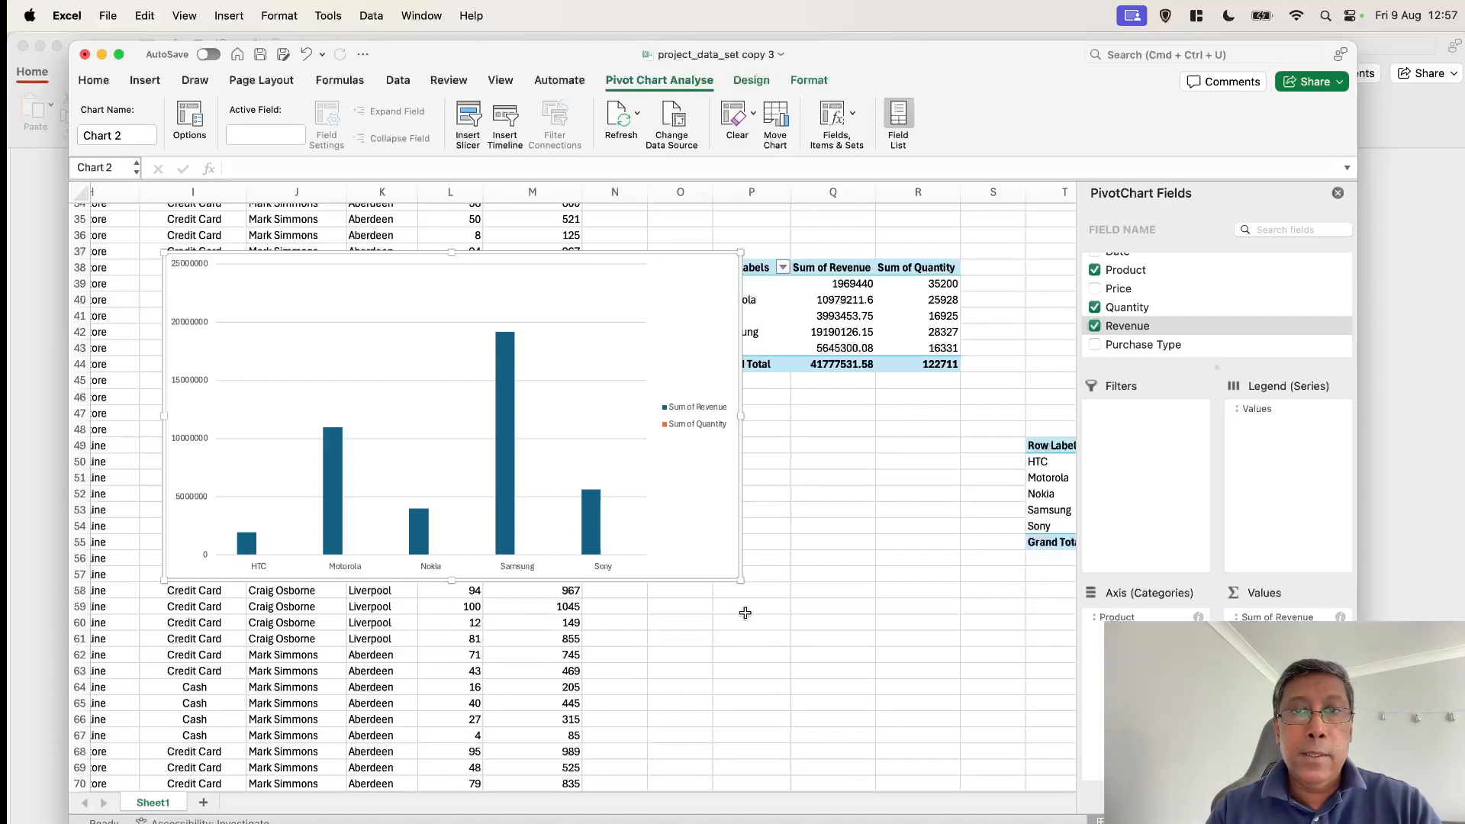
scroll(756, 487, "up", 1)
scroll(755, 487, "left", 1)
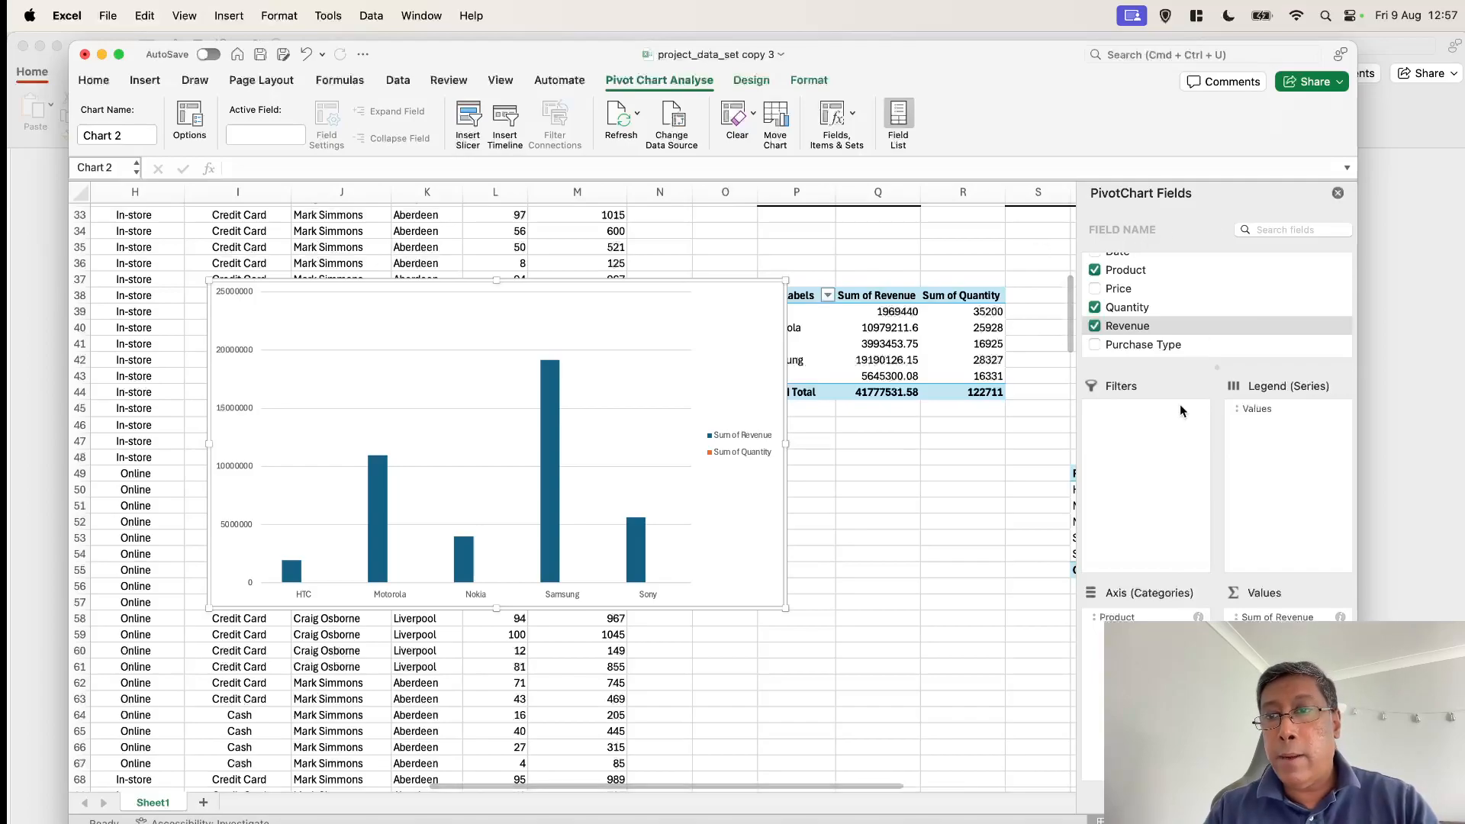
Close the PivotChart field list and inspect the Row Labels and Sum of Quantity headers of the pivot table starting at T49
left_click(1337, 196)
scroll(1098, 561, "up", 10)
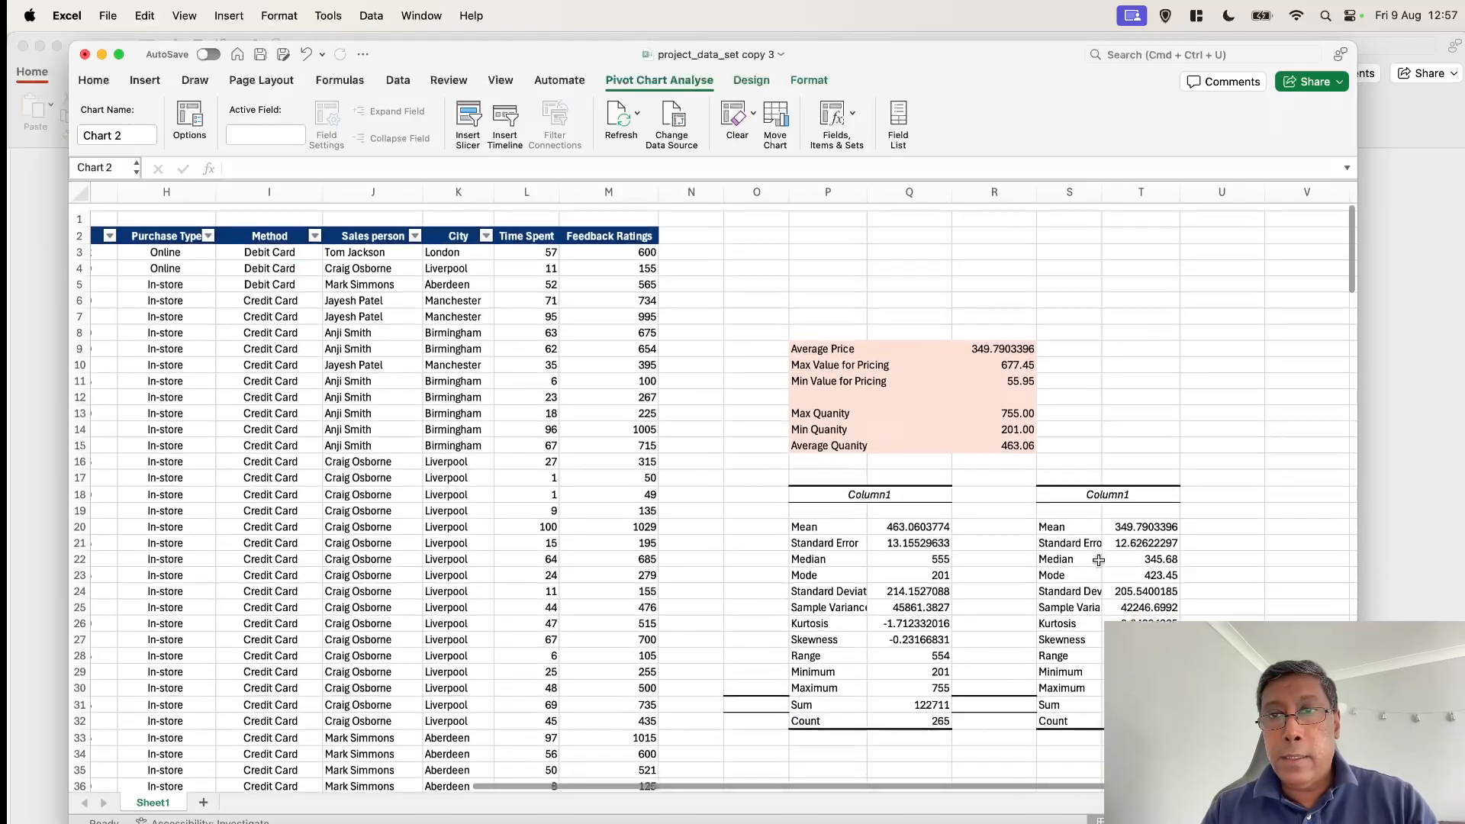
scroll(1099, 561, "down", 15)
scroll(1099, 561, "right", 3)
scroll(1099, 560, "up", 10)
scroll(1099, 561, "up", 3)
scroll(1098, 561, "left", 1)
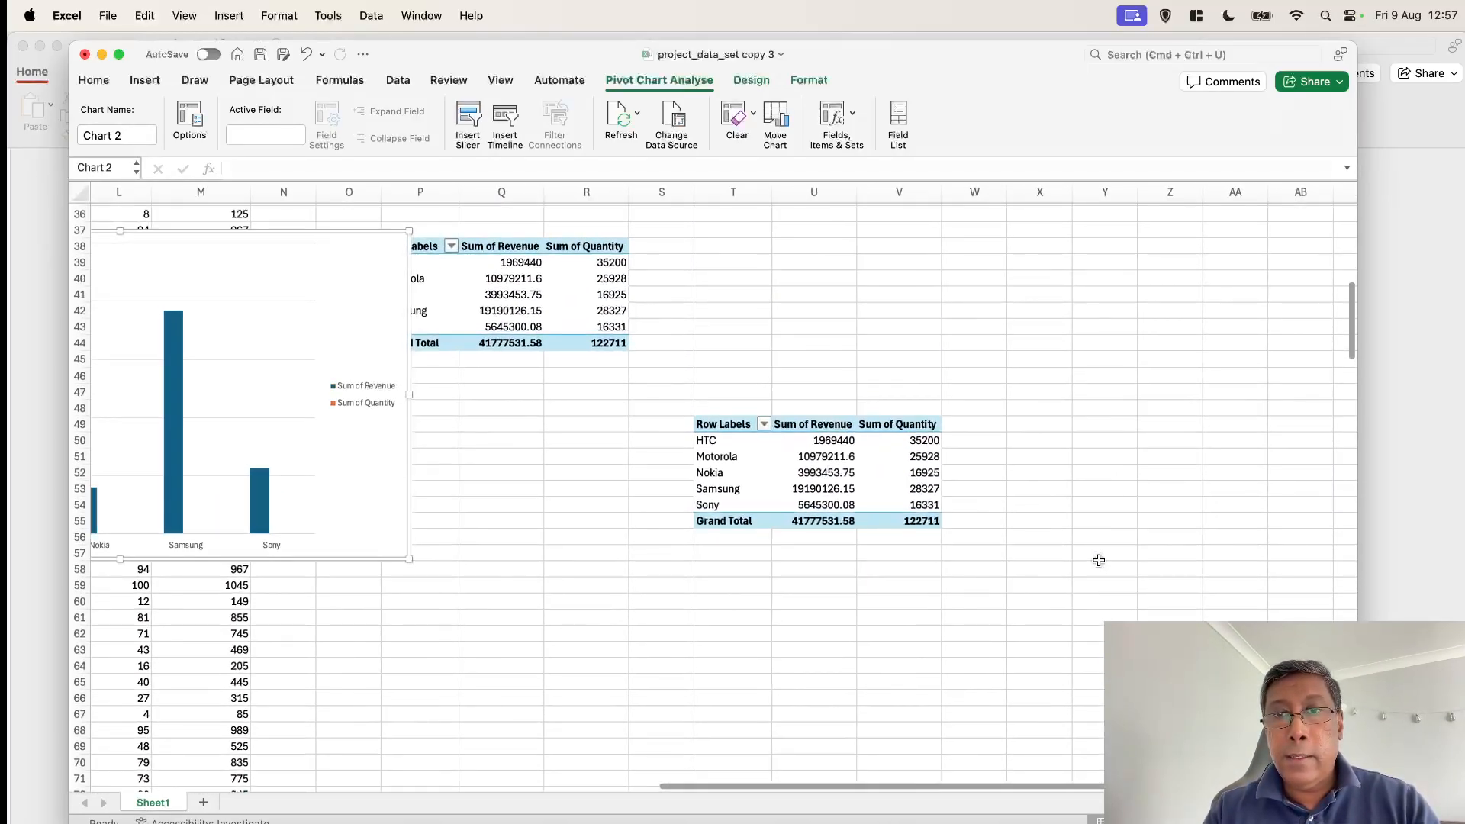
left_click(733, 422)
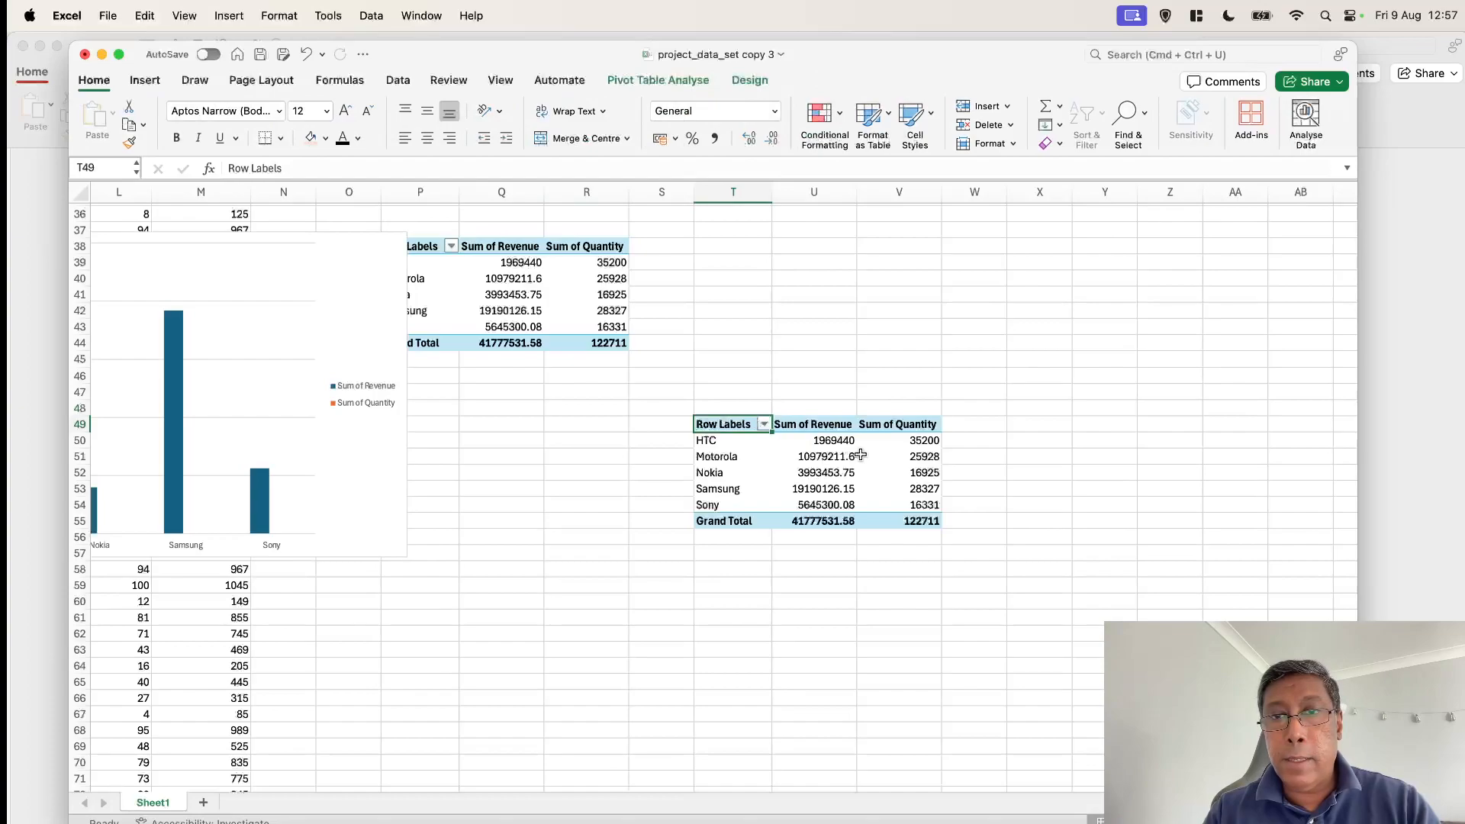
left_click(911, 428)
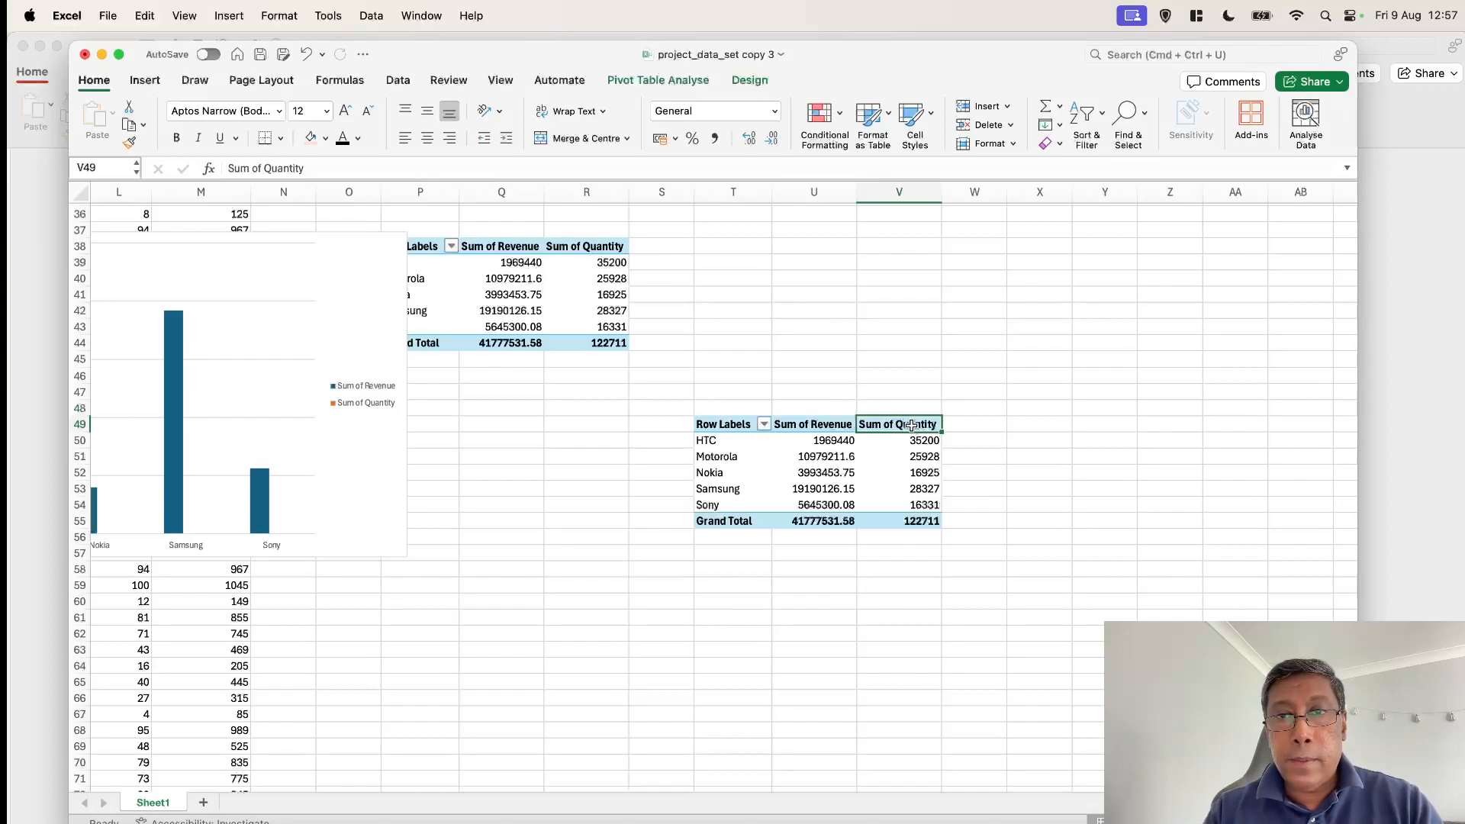
left_click_drag(910, 425, 913, 521)
right_click(908, 429)
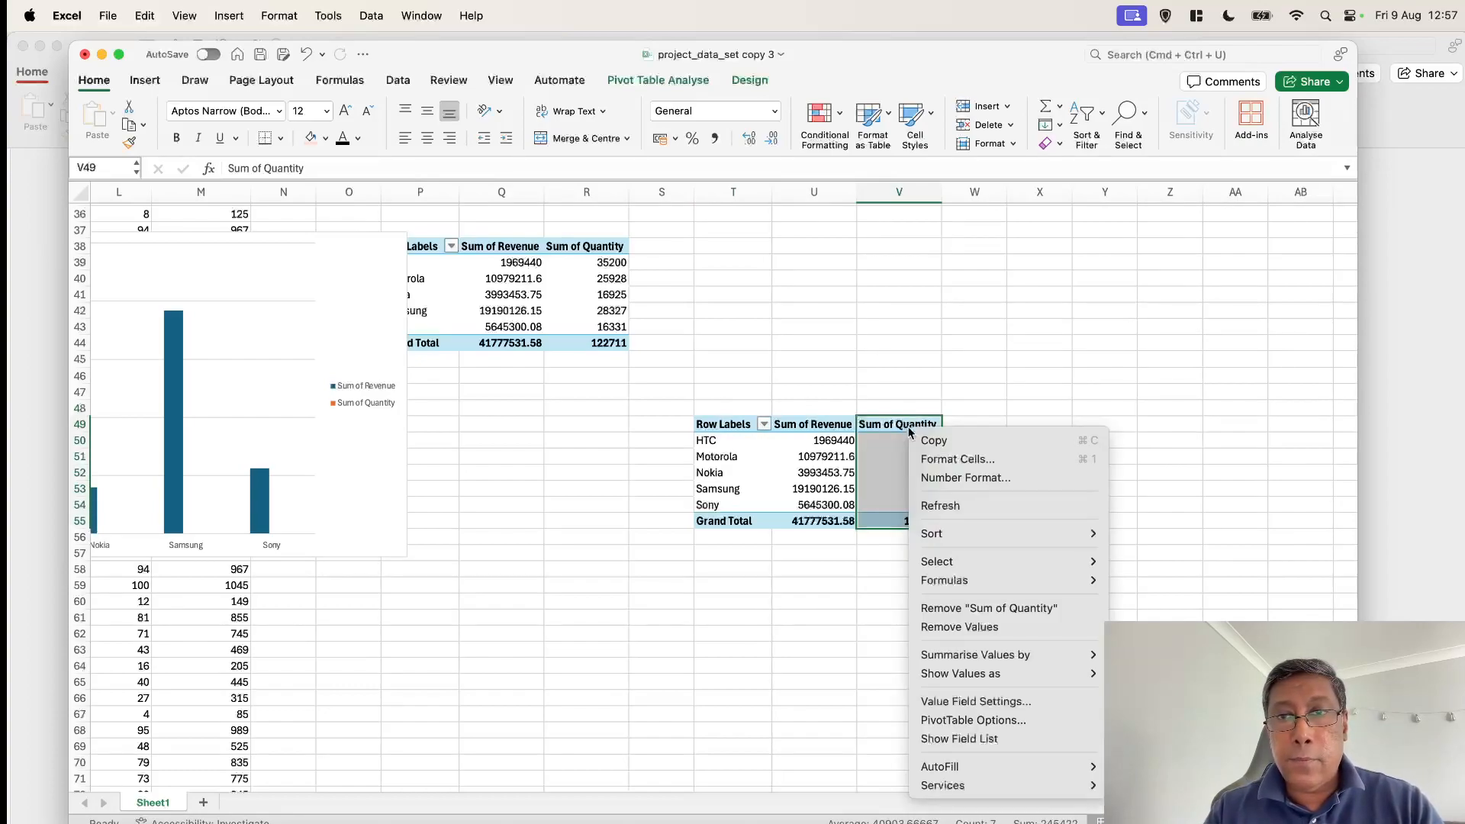
mouse_move(949, 532)
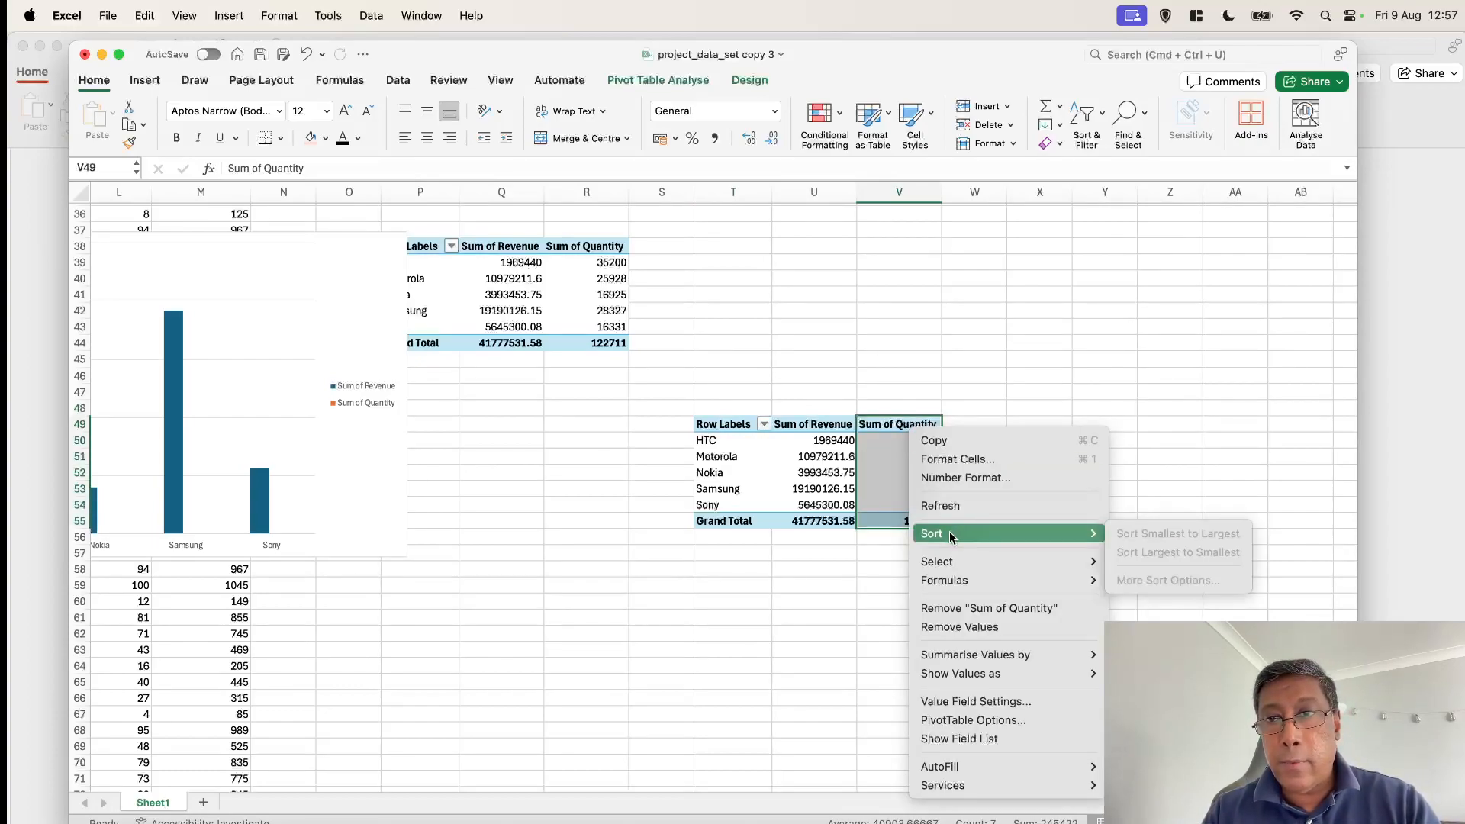
left_click(1123, 420)
Sort the products in the pivot table starting at T49 by Sum of Quantity from smallest to largest
left_click(899, 440)
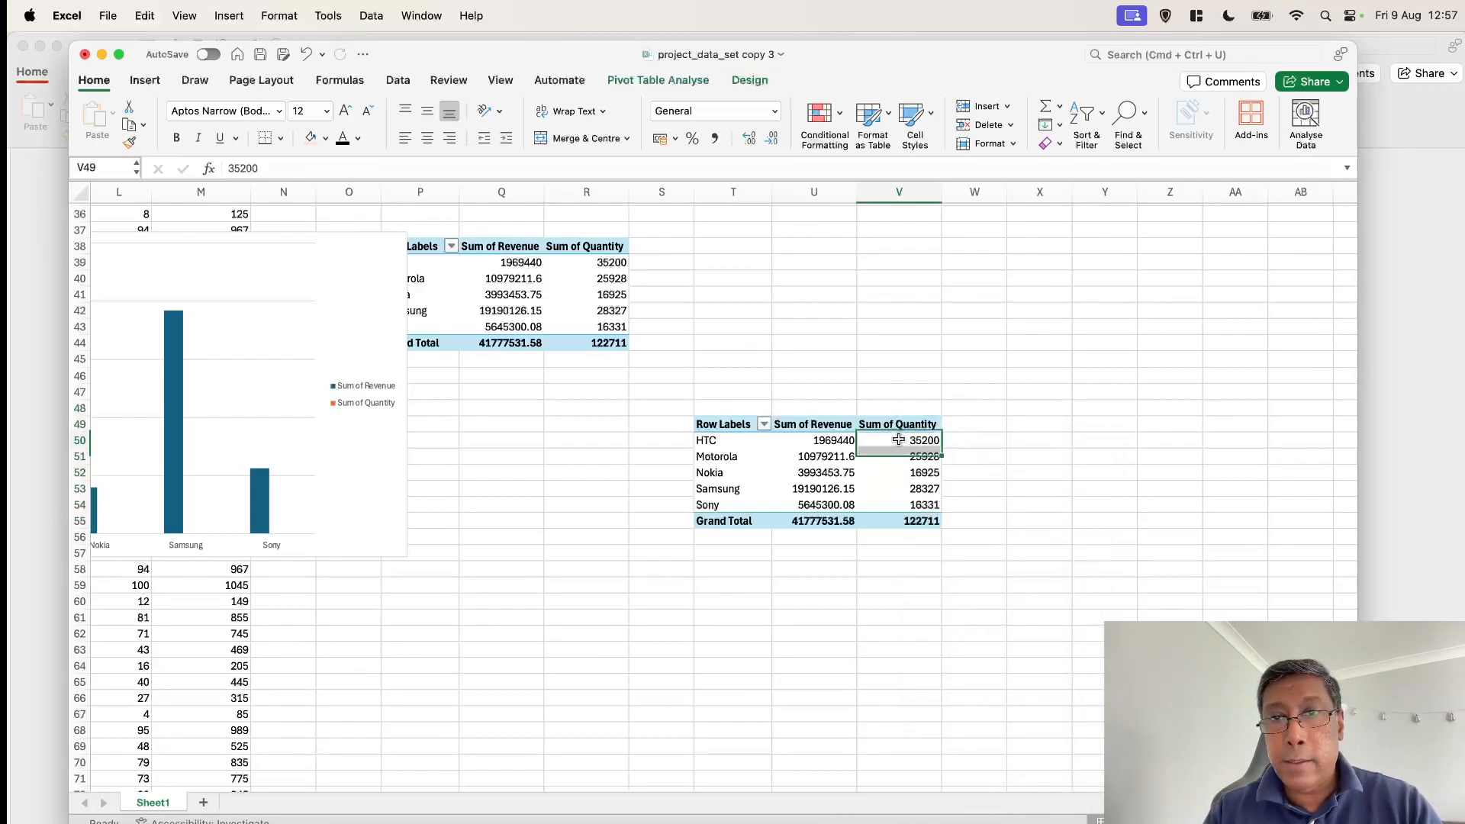
right_click(899, 439)
mouse_move(981, 541)
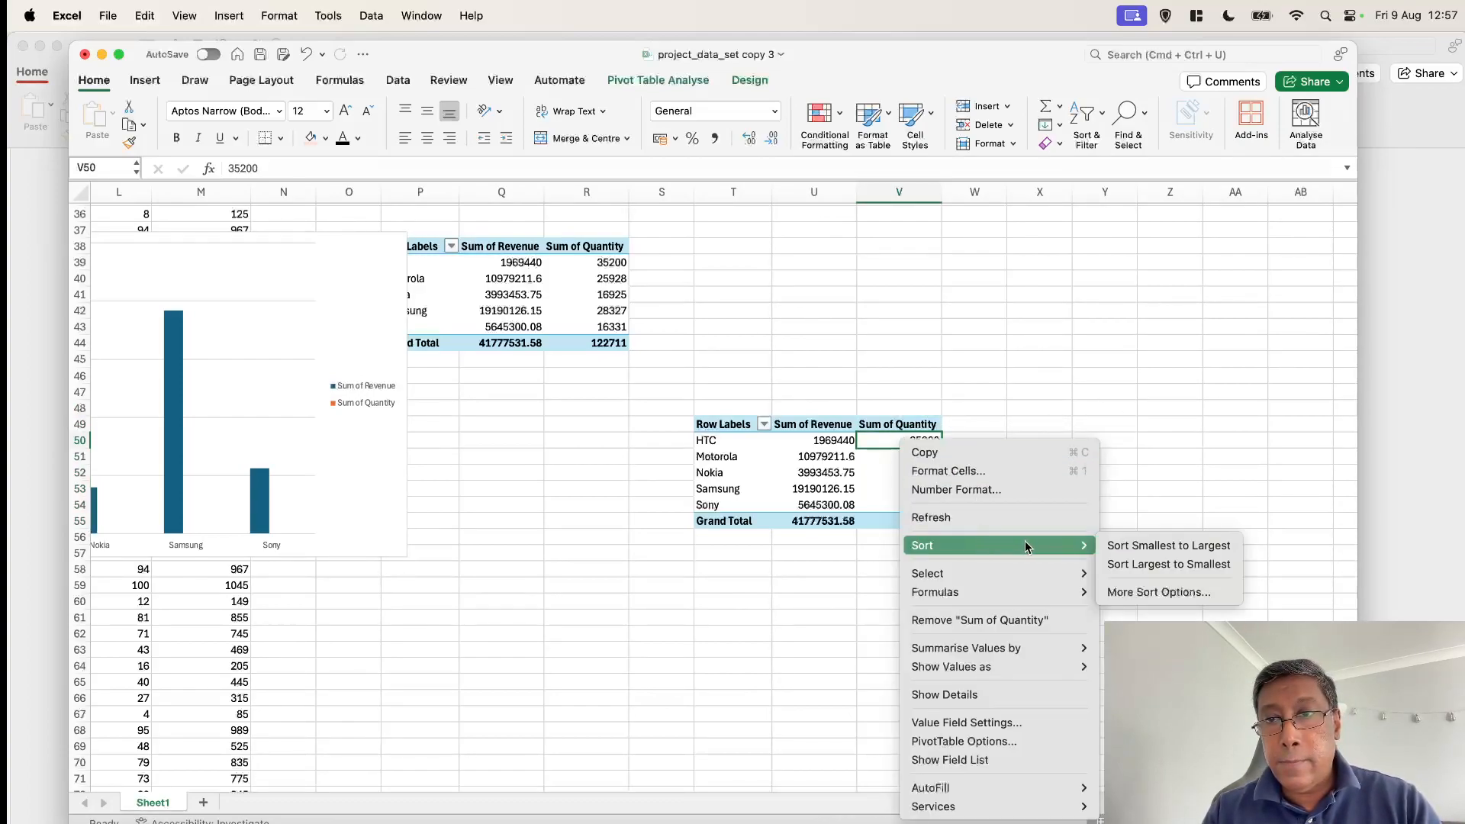
left_click(1117, 546)
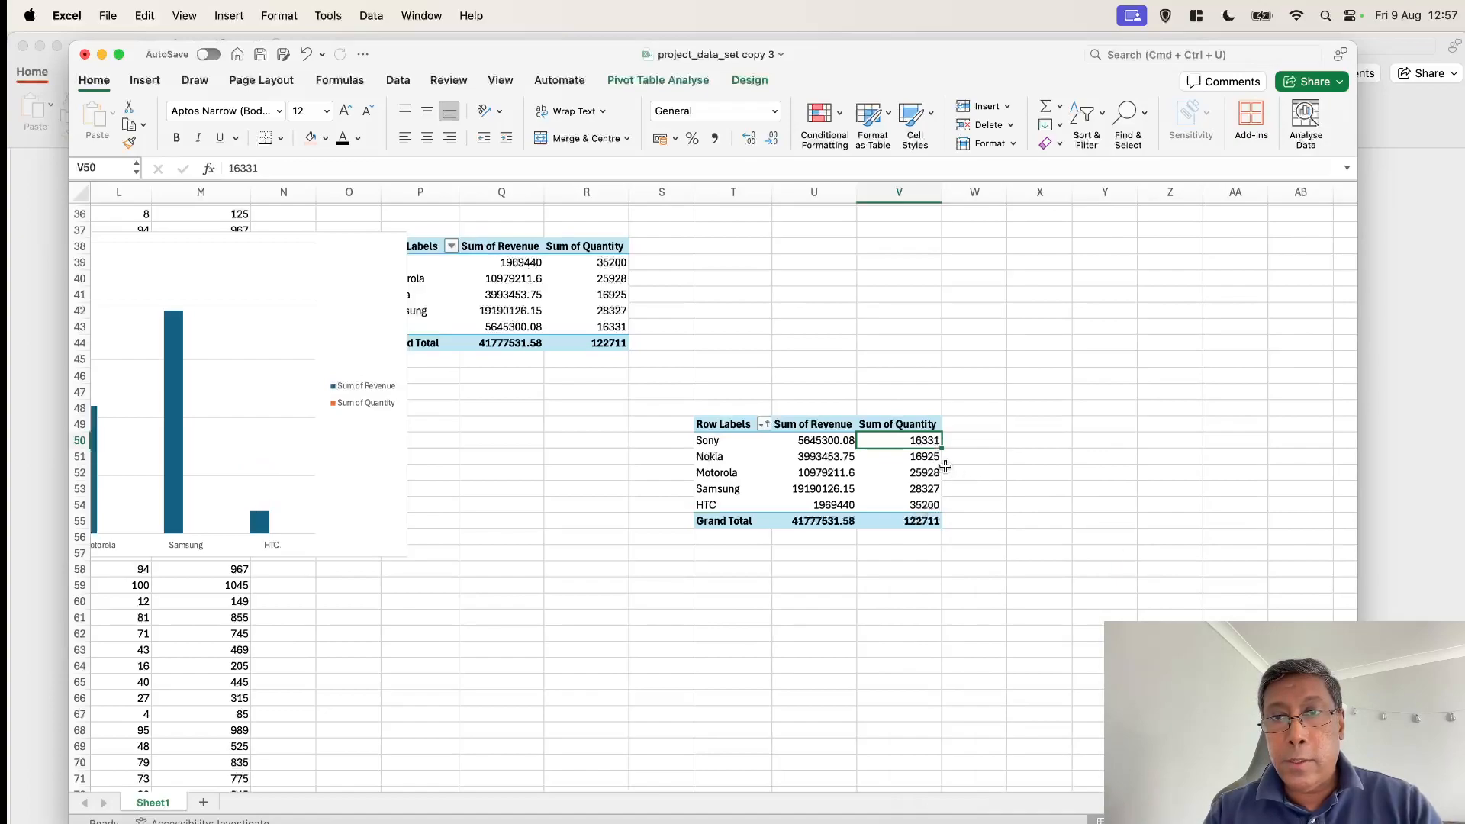
right_click(929, 435)
mouse_move(1053, 541)
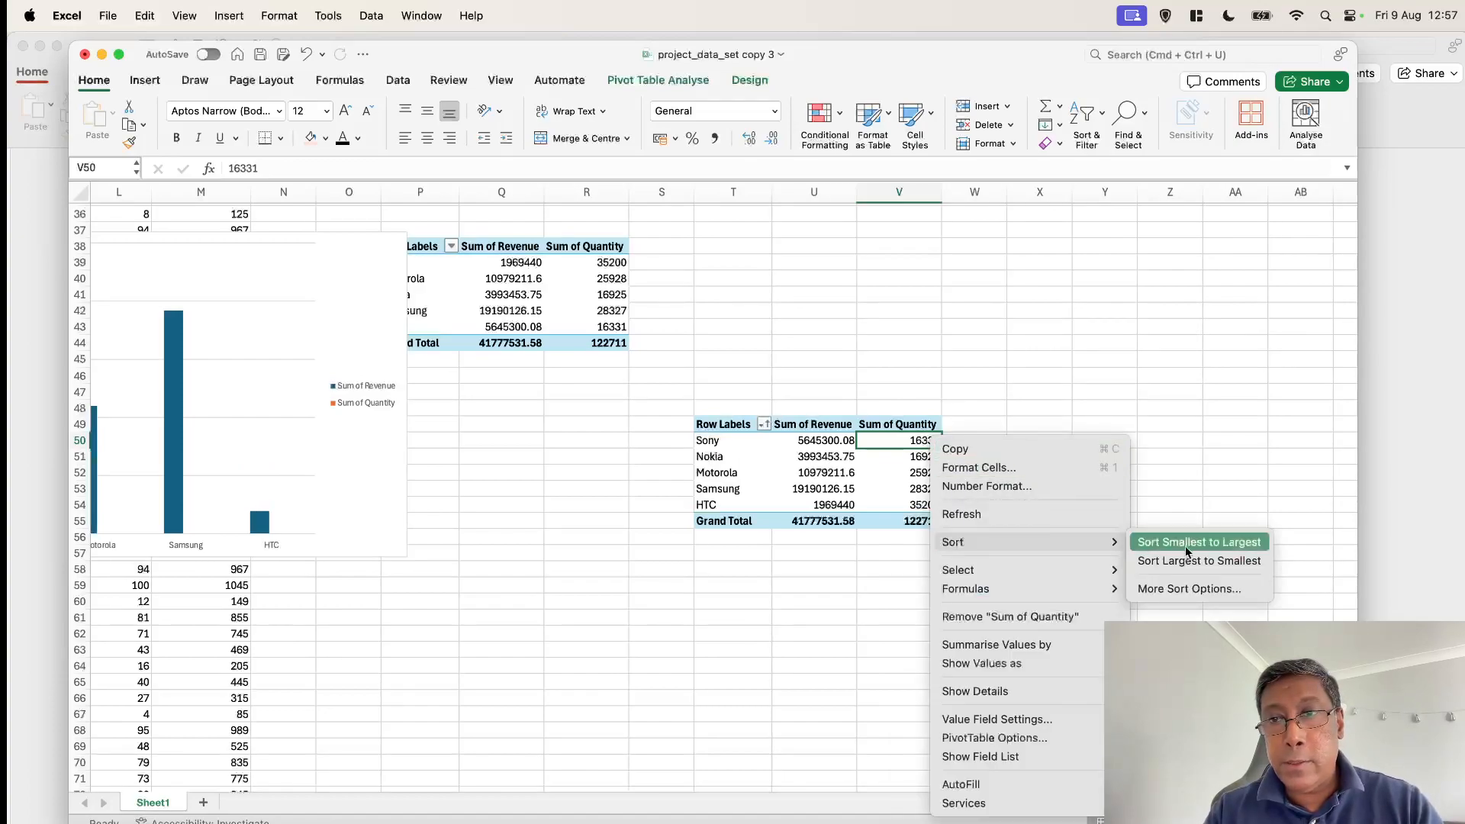
left_click(1192, 543)
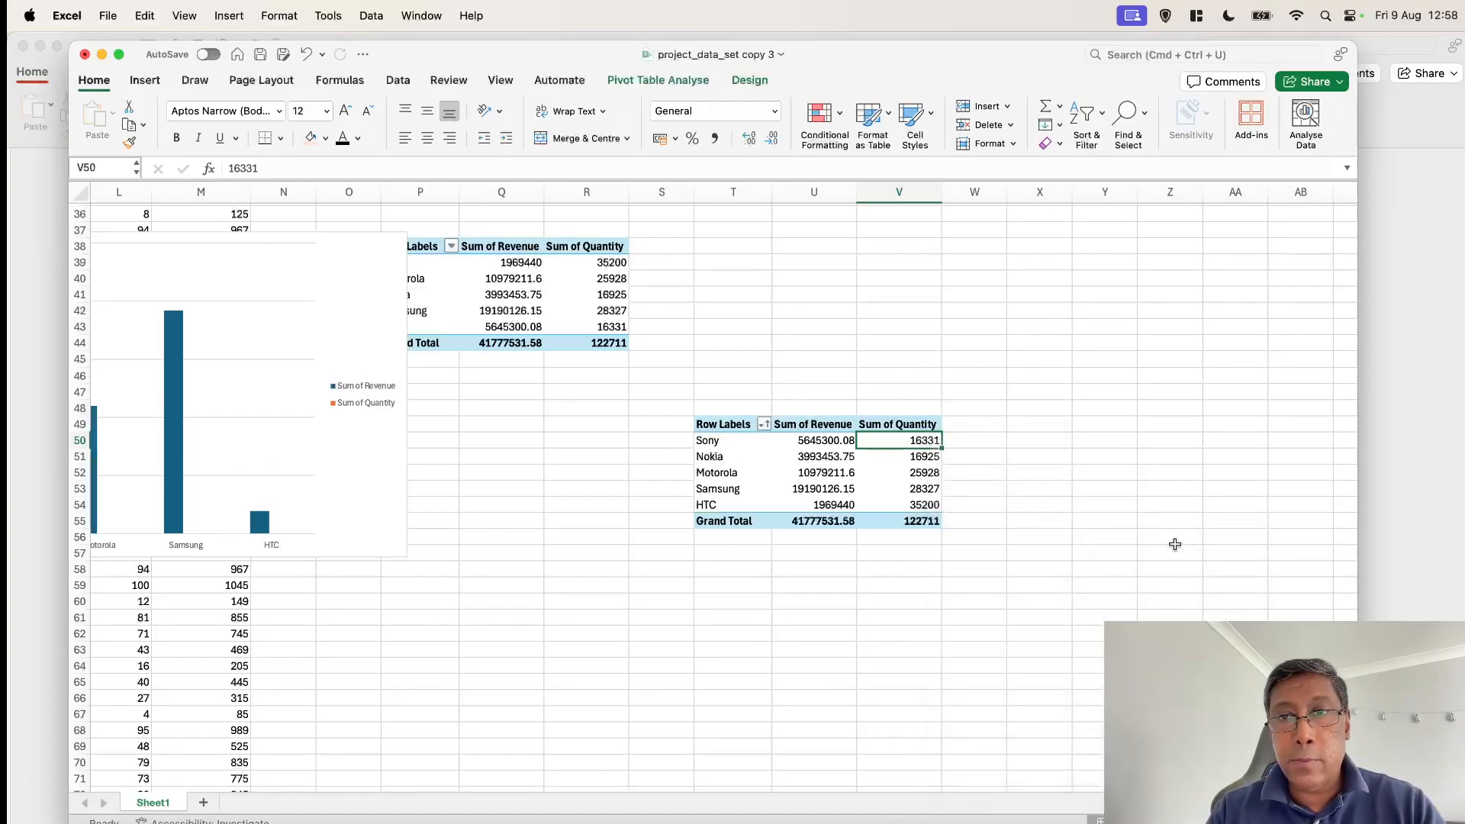
Reverse the pivot table's order by sorting Sum of Quantity from largest to smallest
right_click(918, 440)
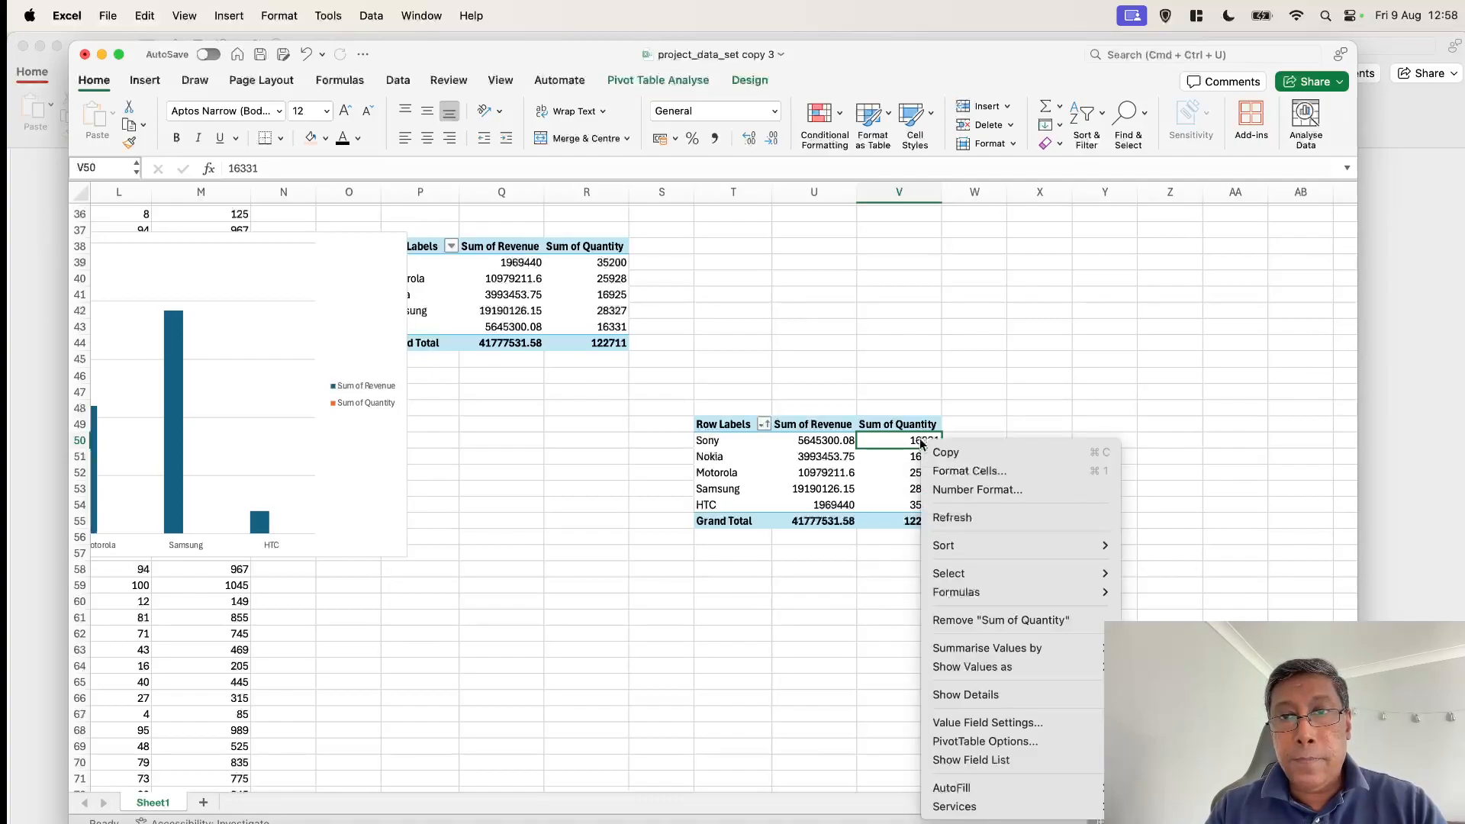
mouse_move(987, 543)
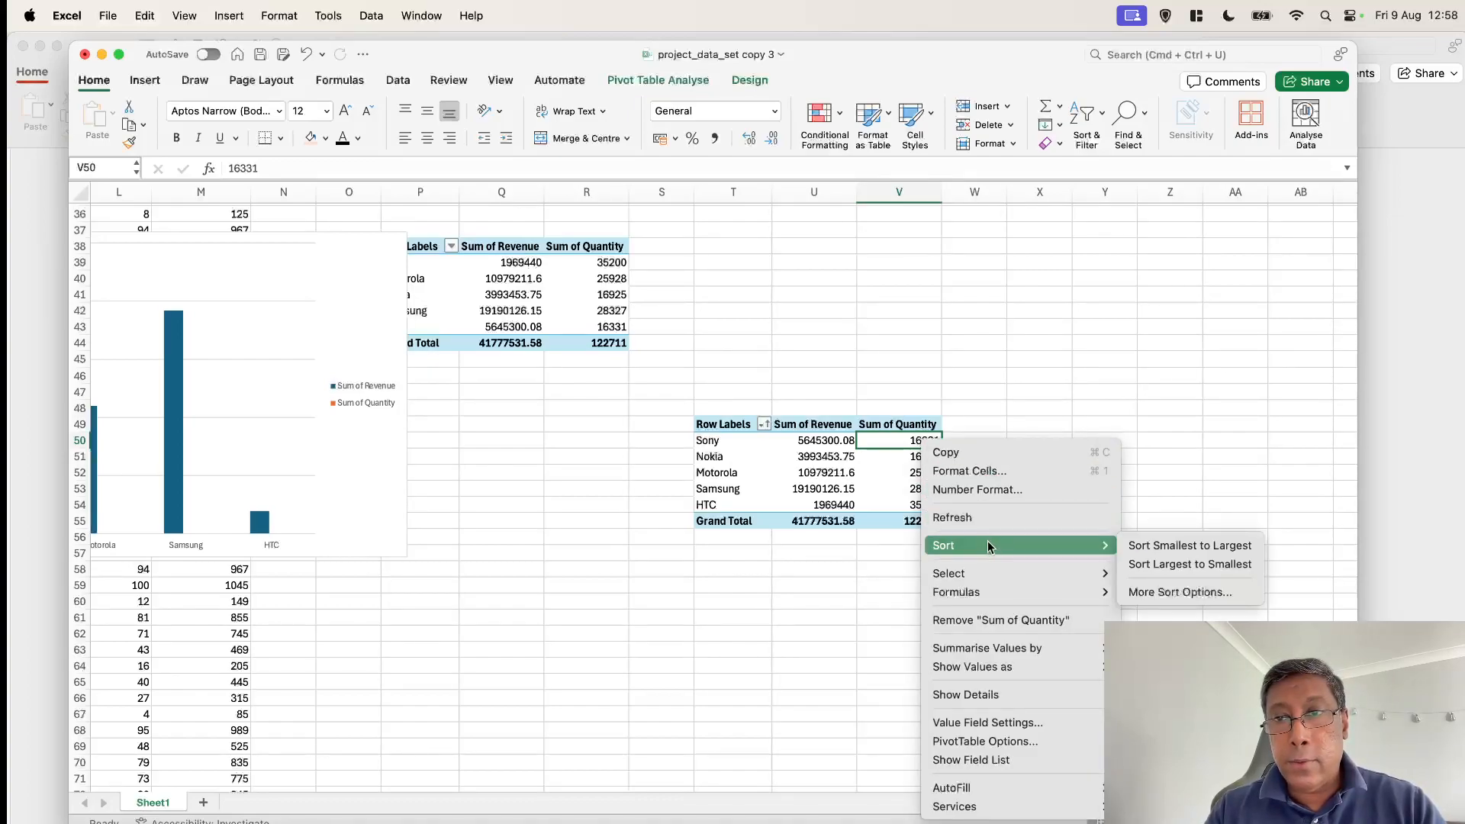
left_click(1145, 564)
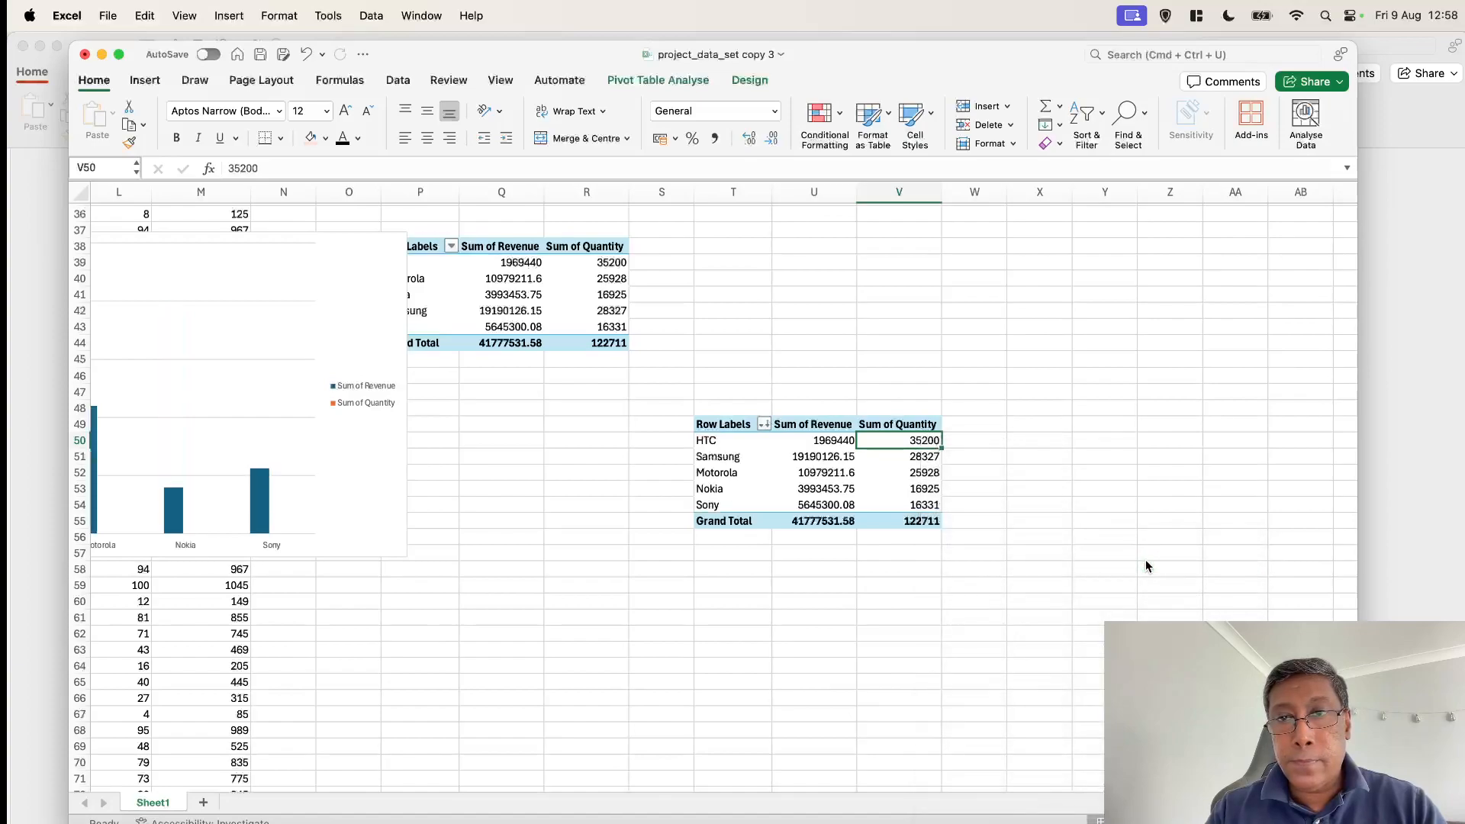
Sort the pivot table starting at T49 by Sum of Revenue from largest to smallest and review the reordered PivotChart
scroll(992, 588, "left", 3)
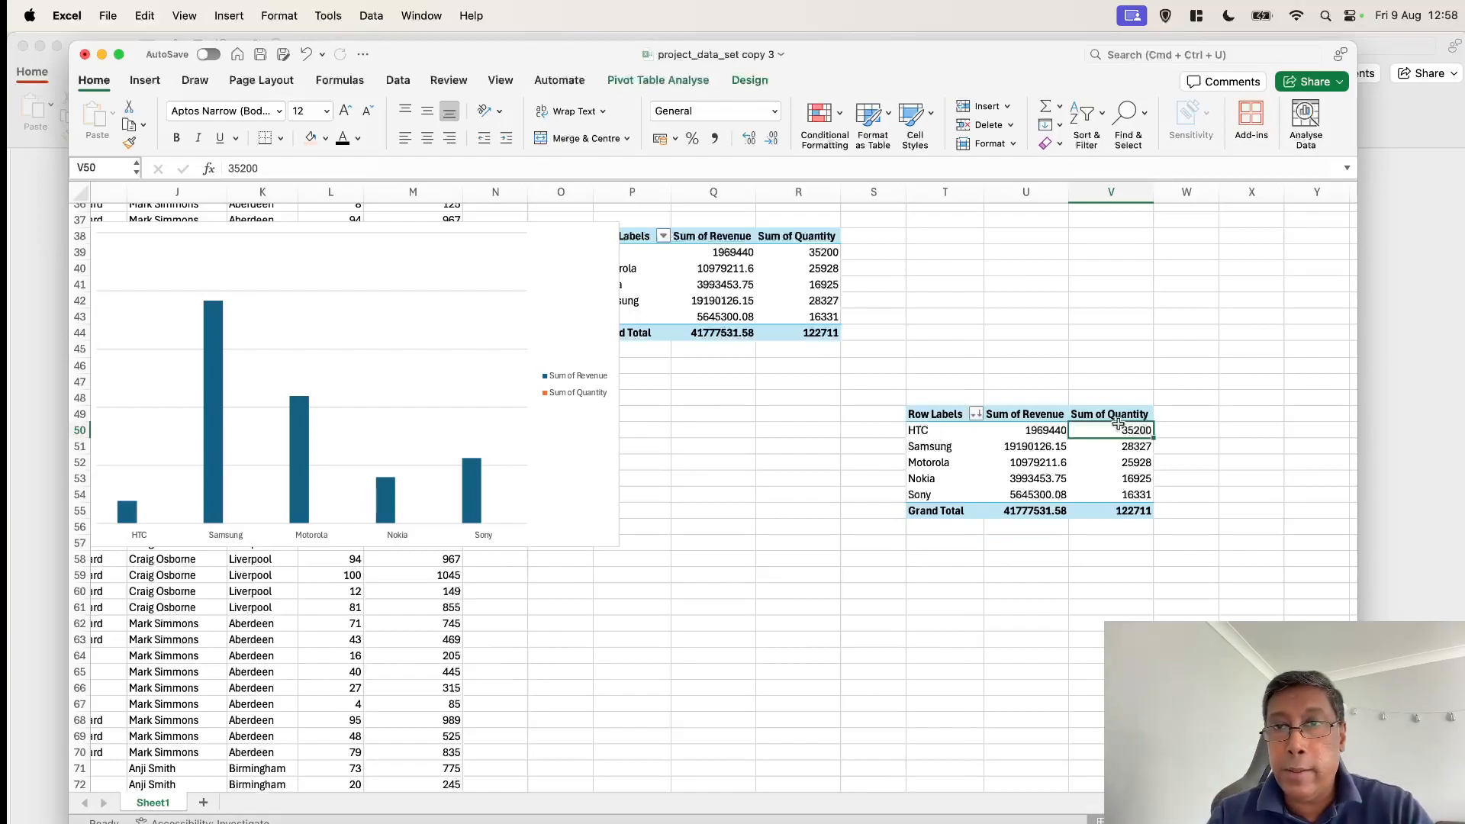
right_click(1026, 433)
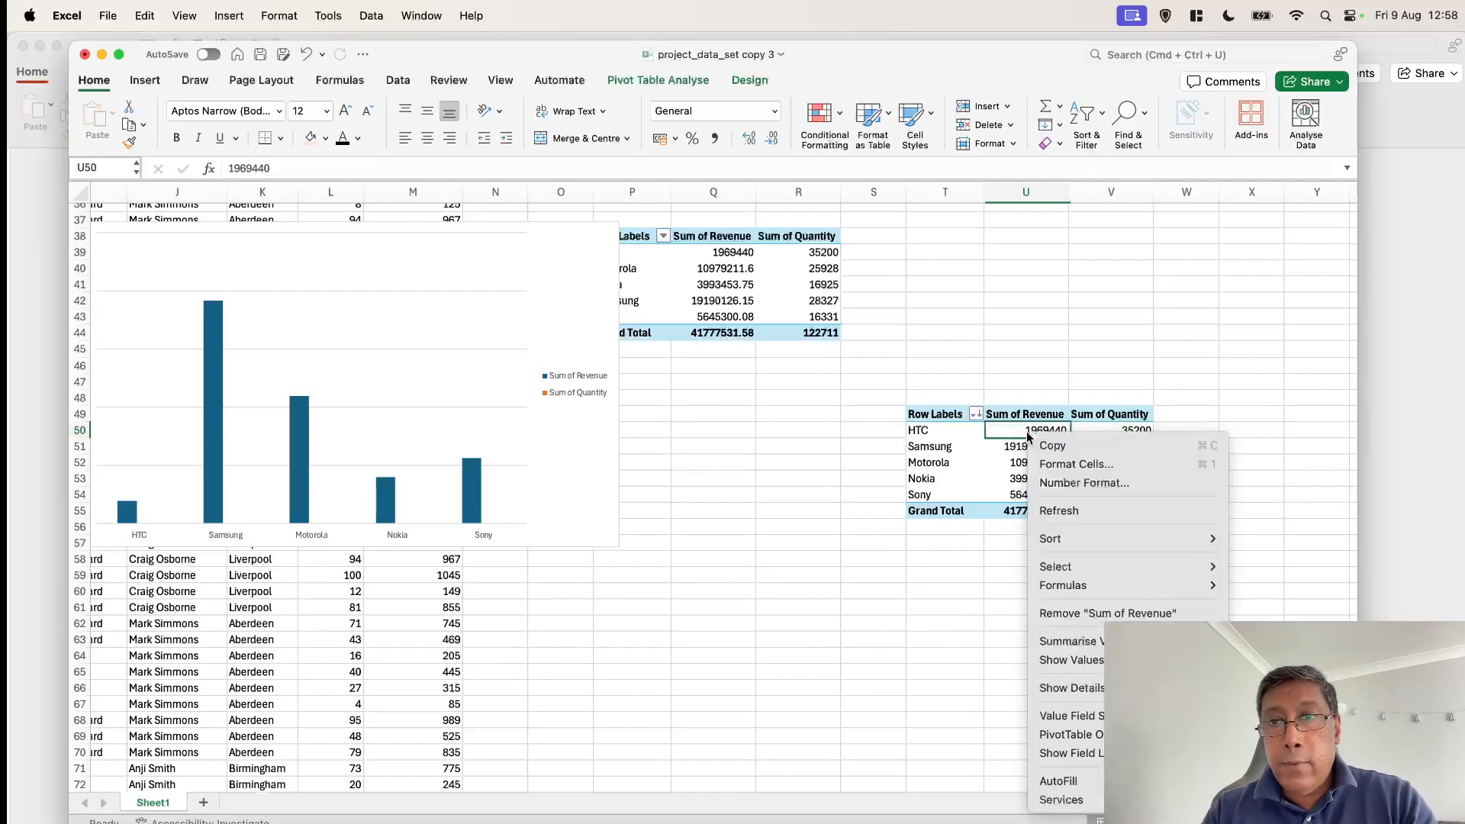
mouse_move(1097, 538)
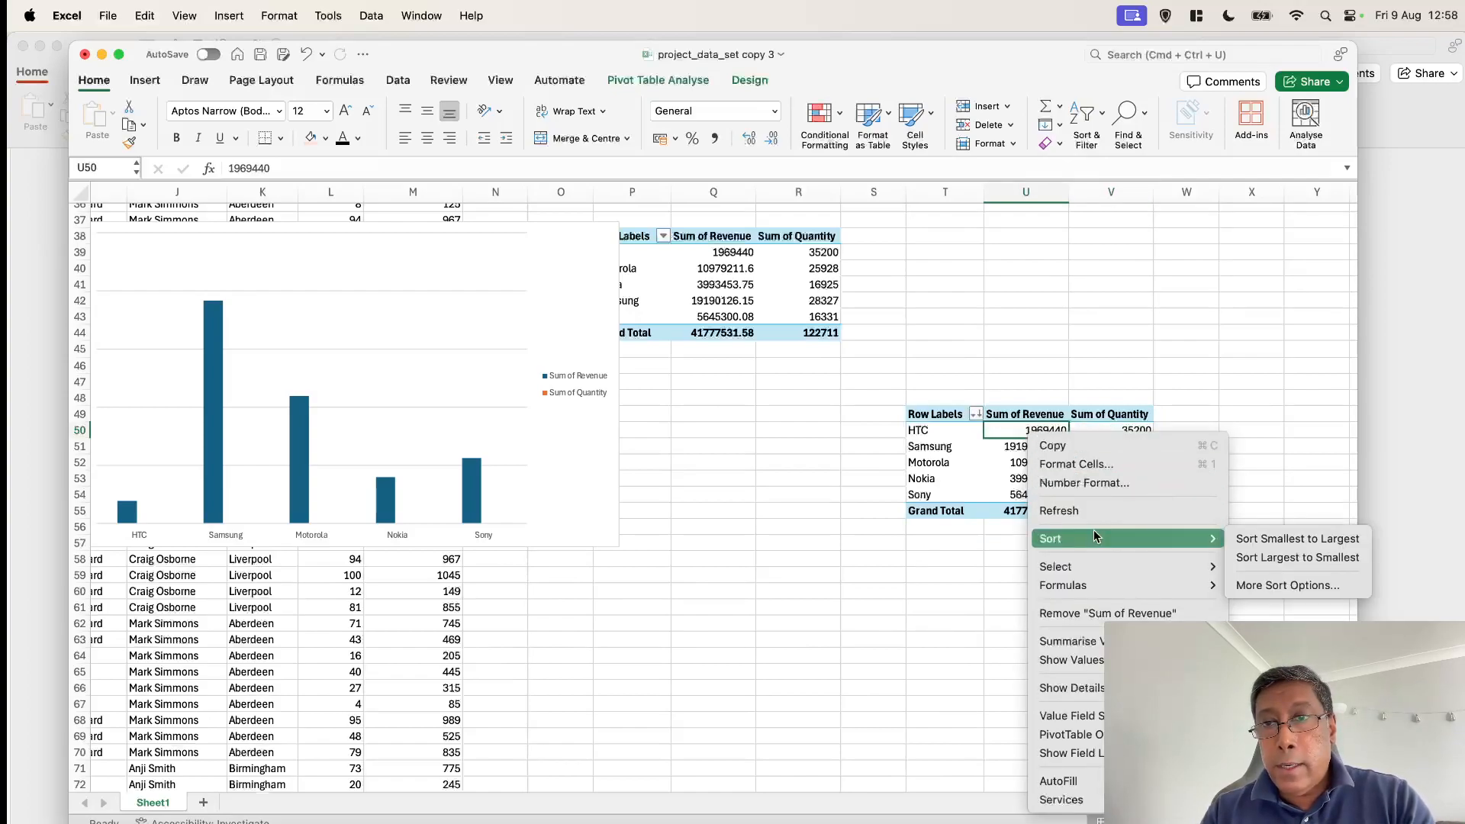
left_click(1269, 556)
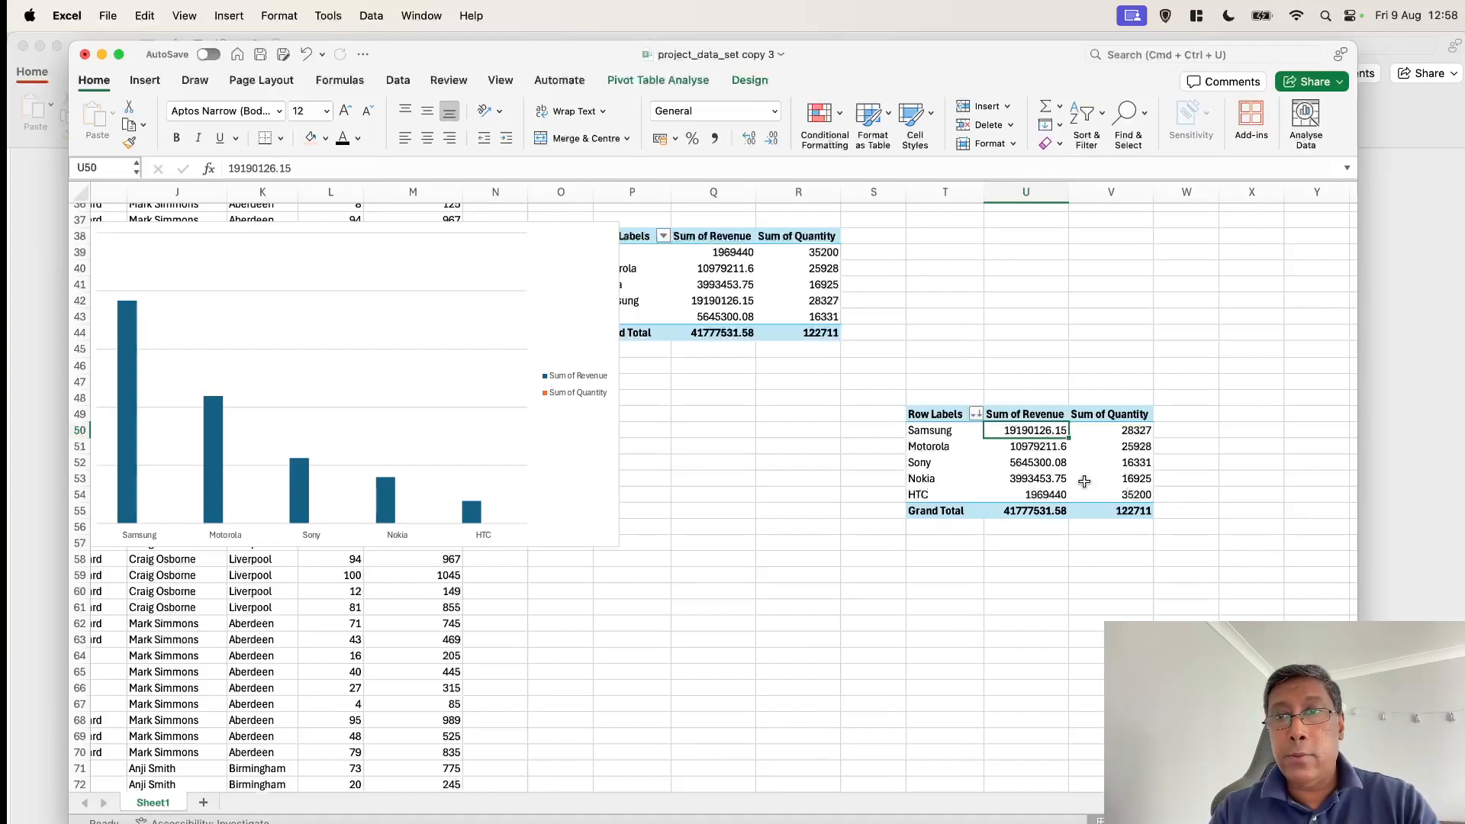
scroll(892, 514, "left", 2)
scroll(891, 514, "up", 1)
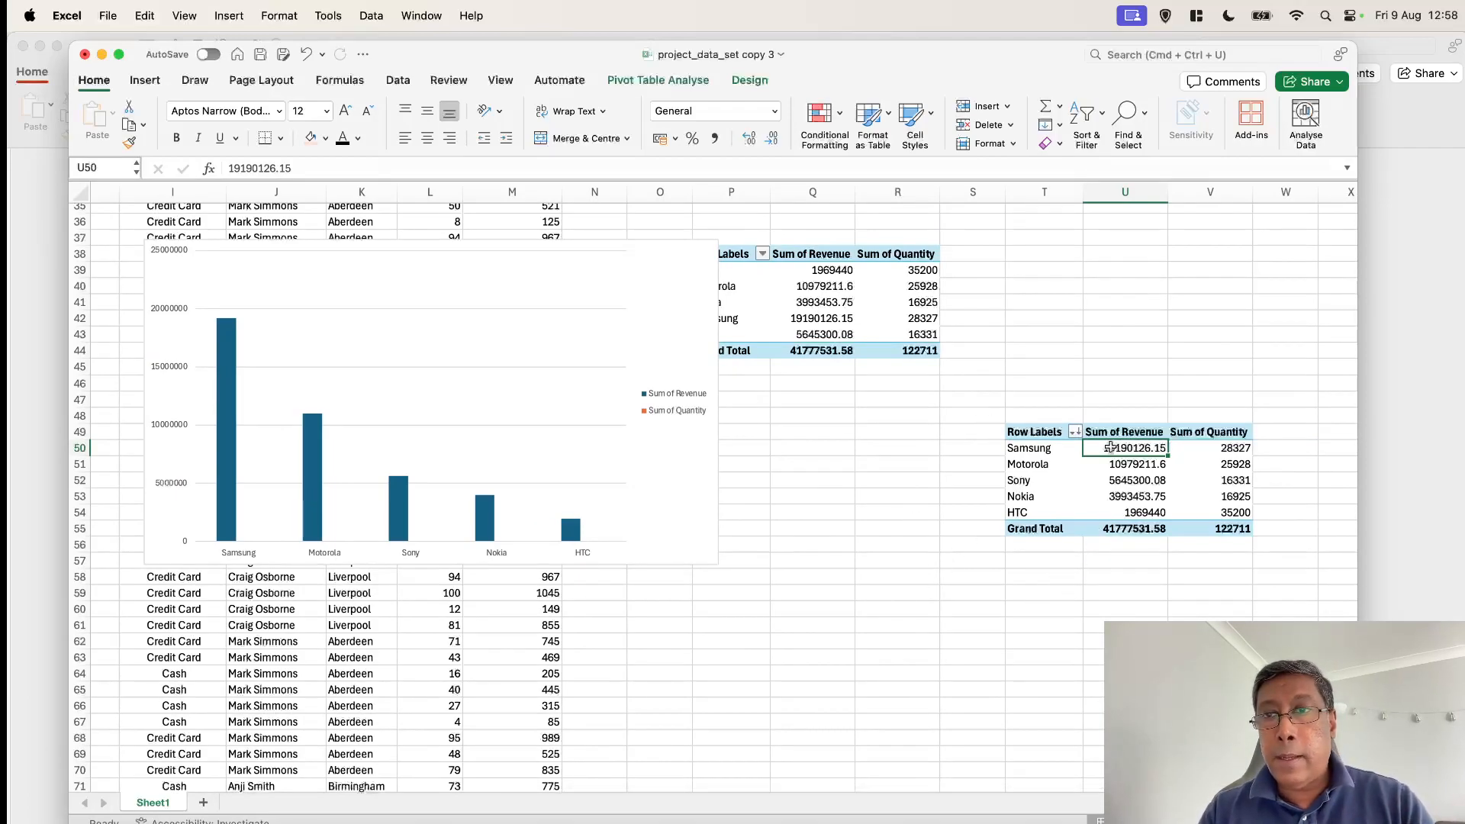
scroll(978, 421, "left", 2)
scroll(978, 421, "up", 1)
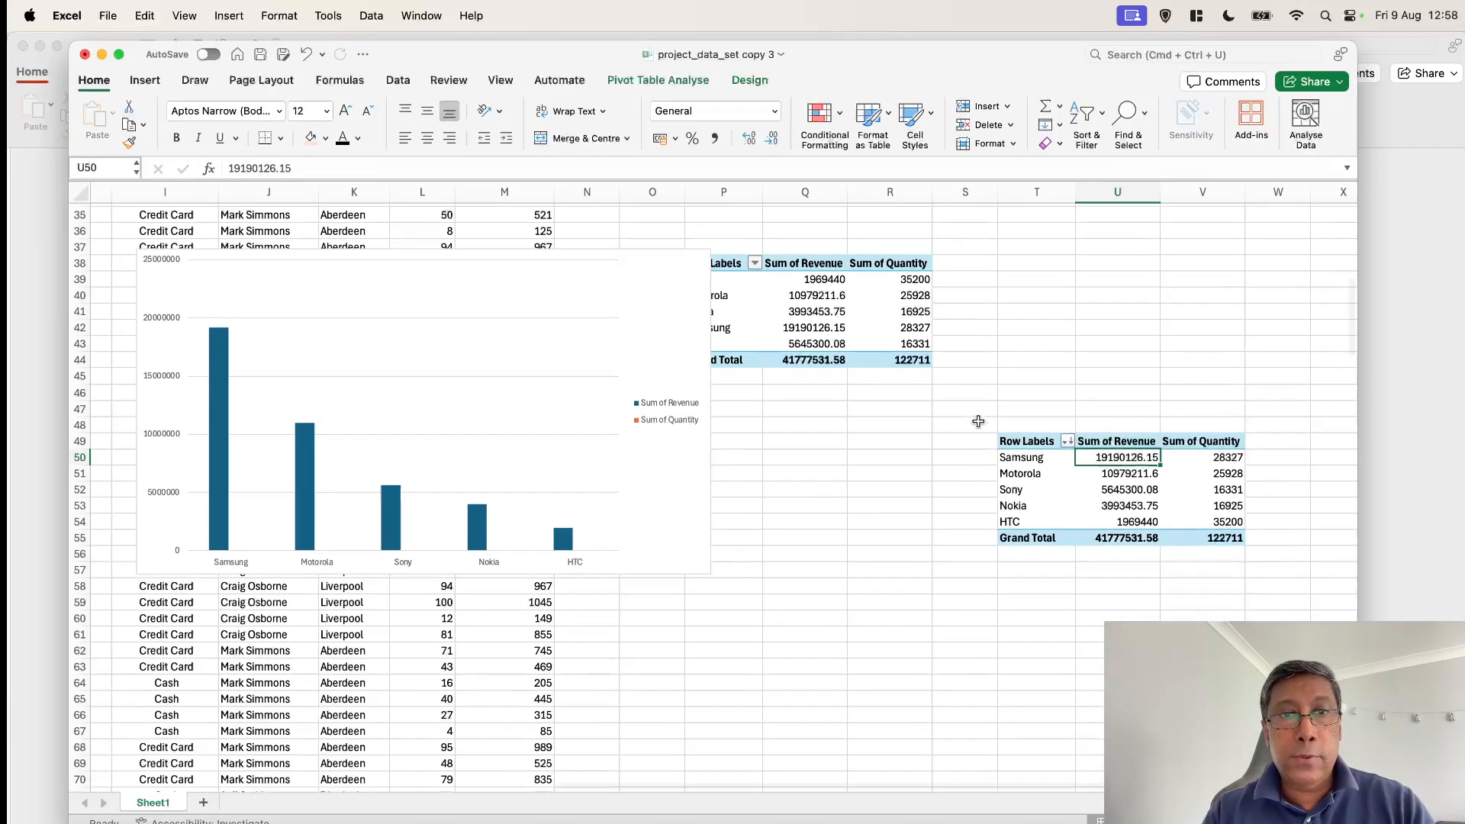
scroll(978, 421, "down", 1)
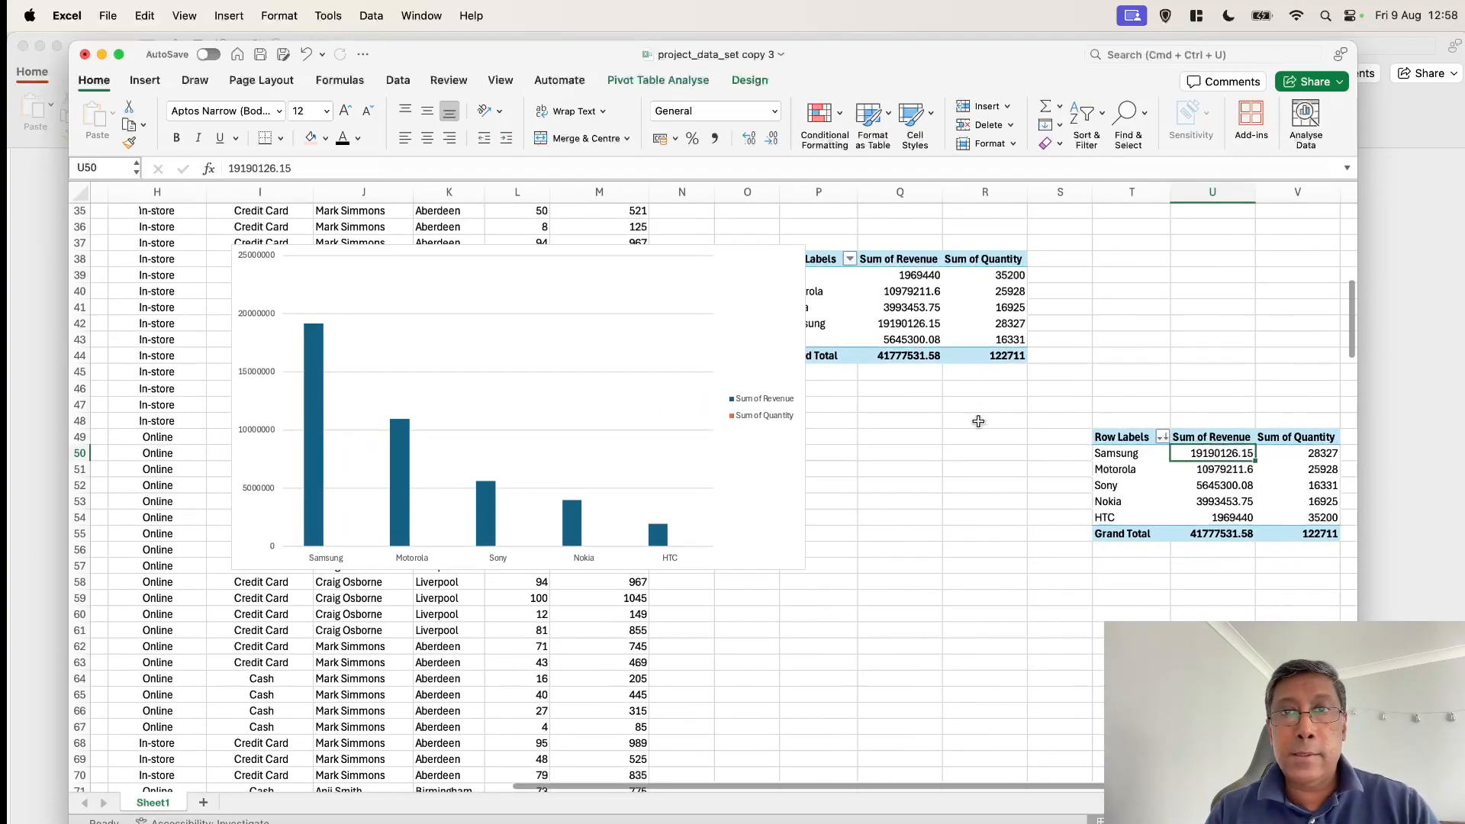